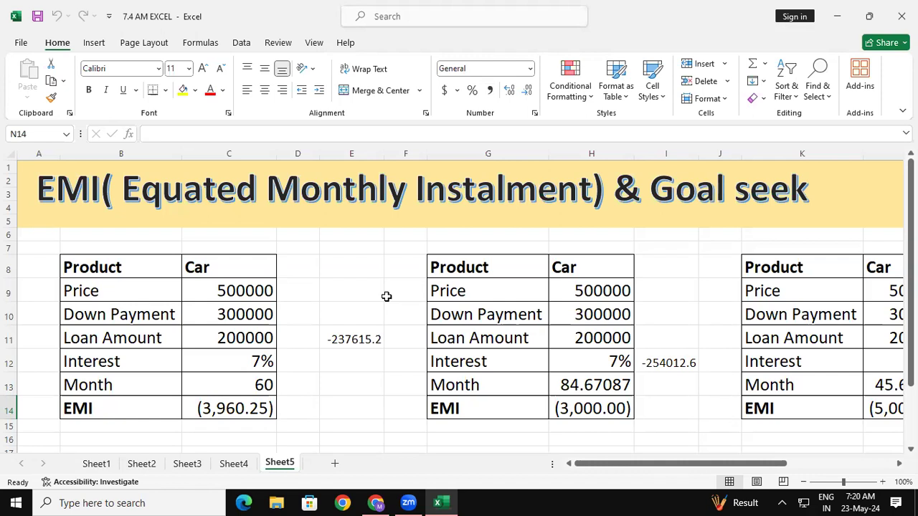
- Examine the total repayment formulas beside the first two car loan tables and the EMI formulas of the second and third tables
click(355, 340)
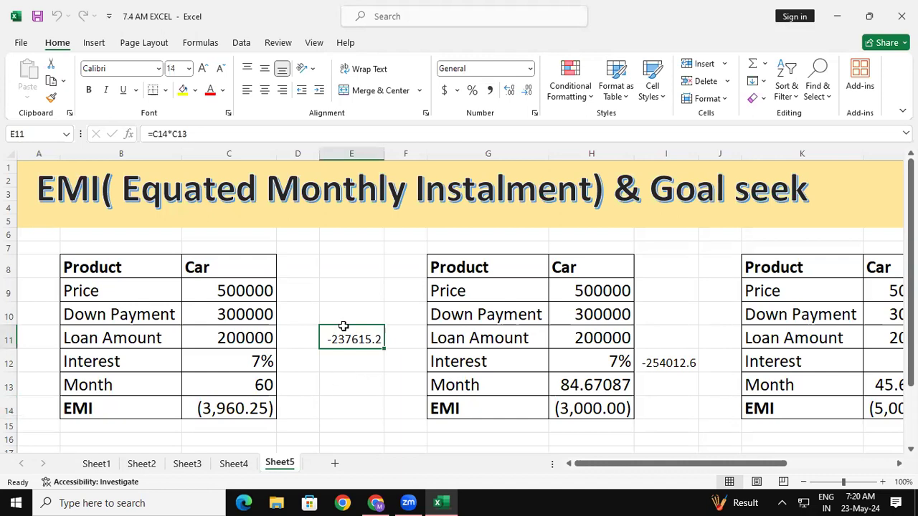
click(239, 341)
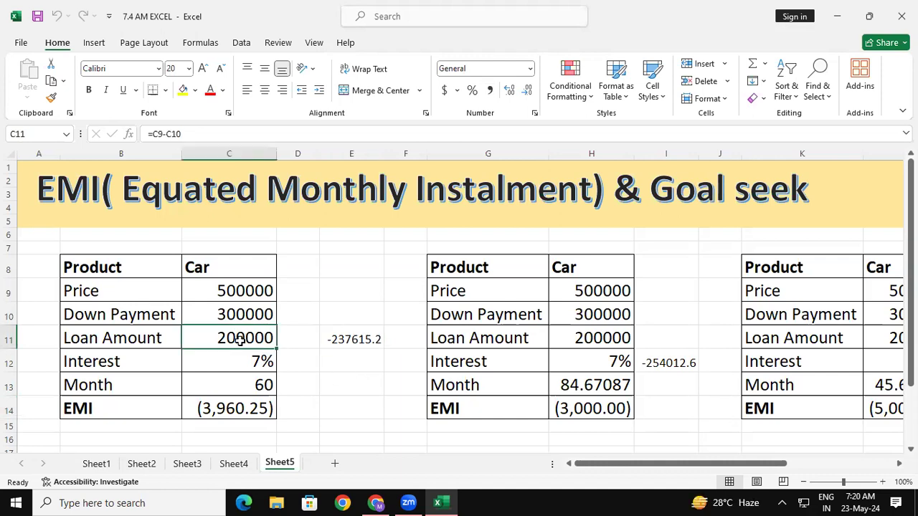
click(362, 340)
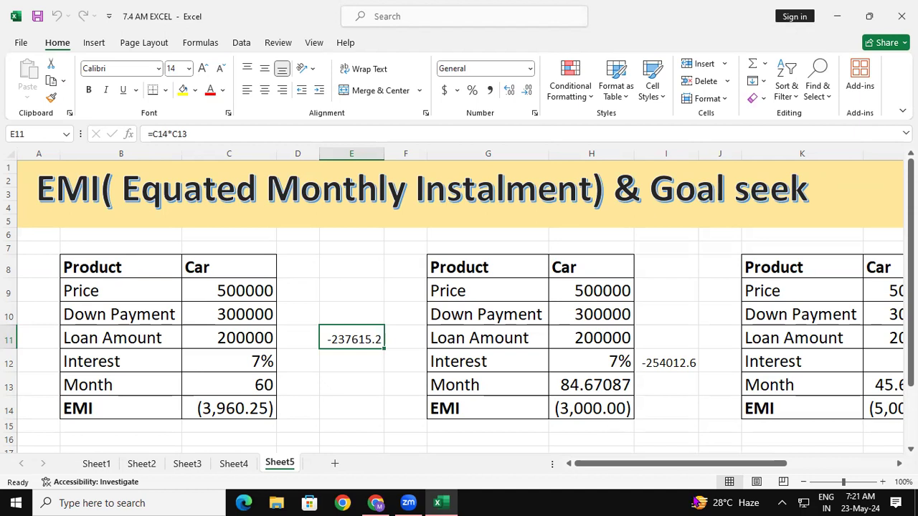
click(601, 403)
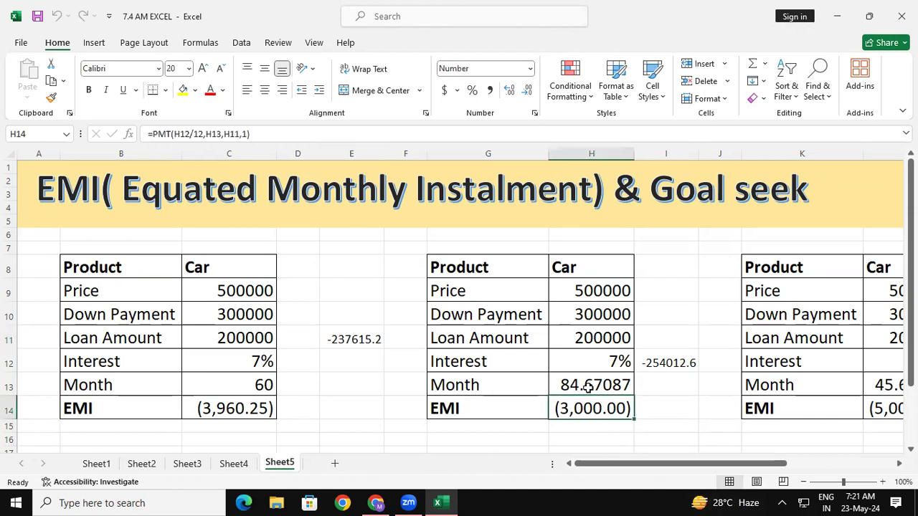
click(586, 387)
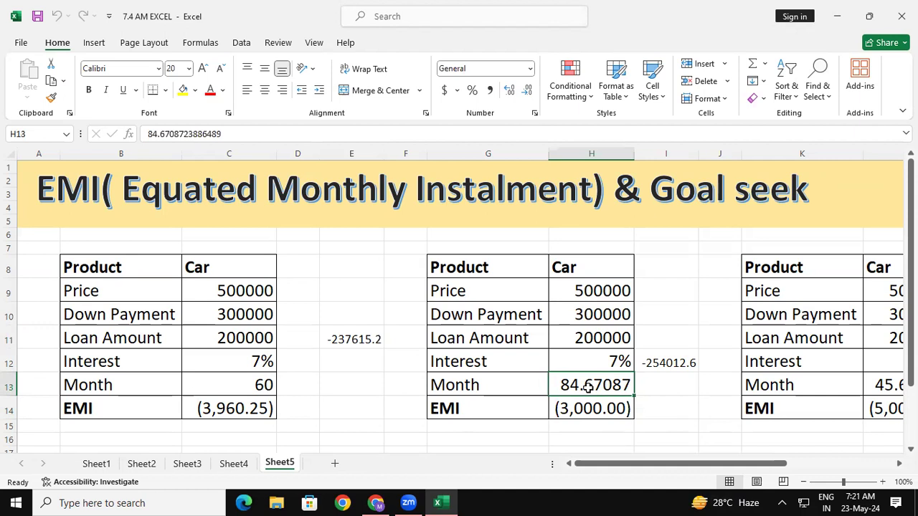
click(585, 410)
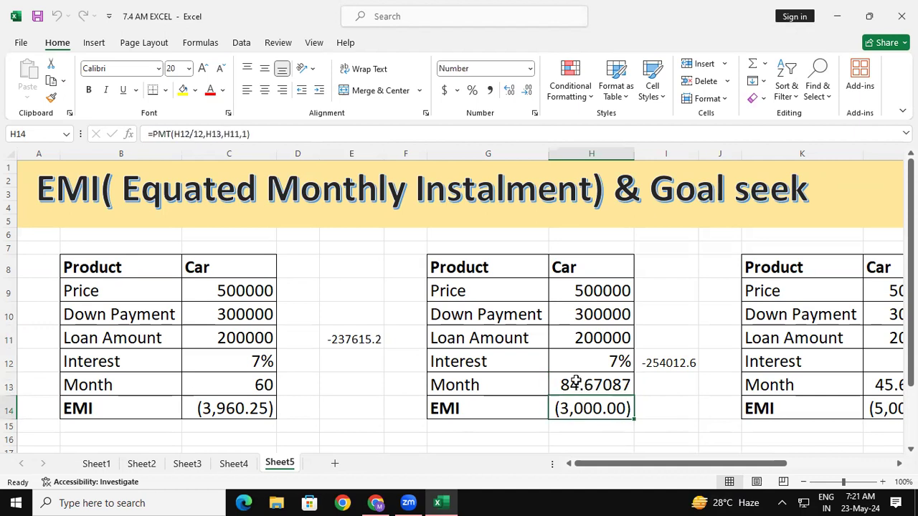
click(593, 384)
click(670, 361)
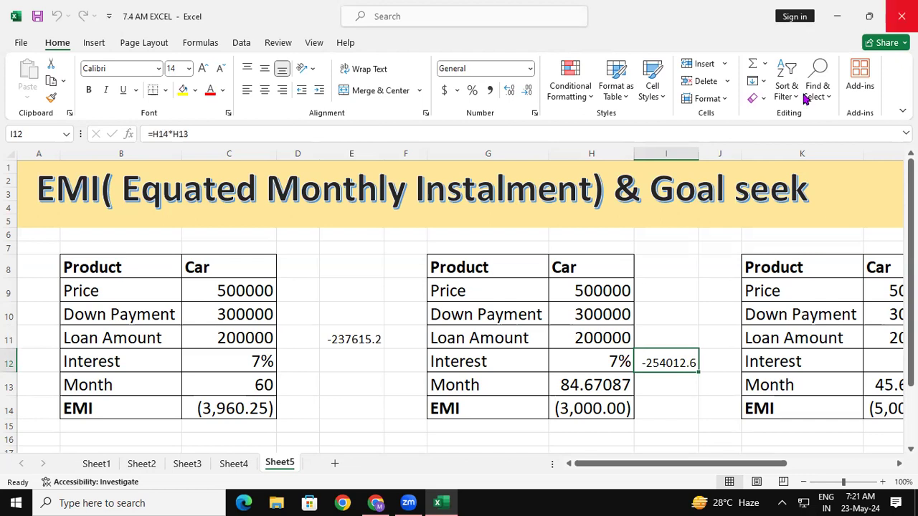
drag(746, 464, 762, 467)
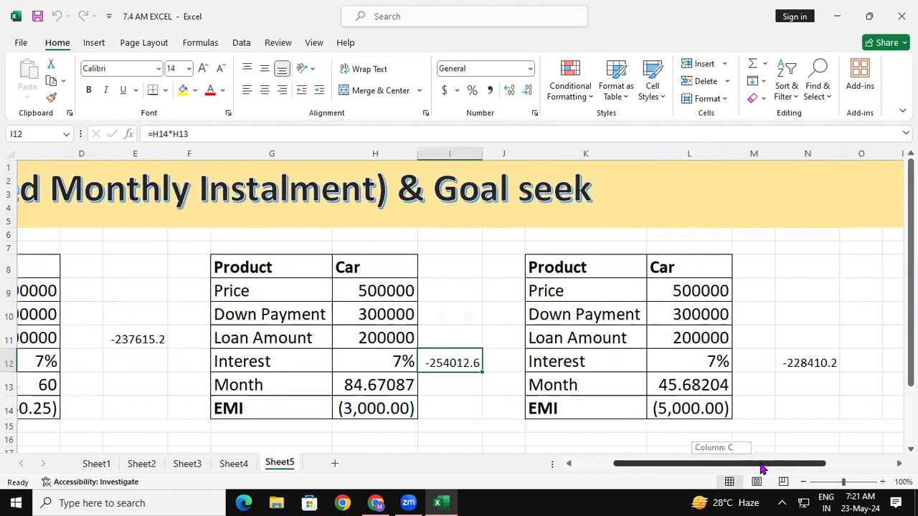
click(677, 410)
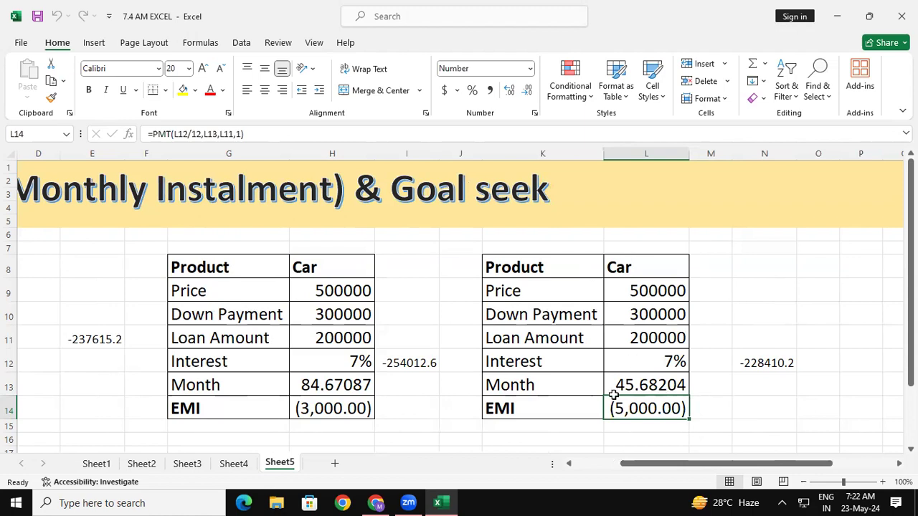
drag(723, 467, 678, 468)
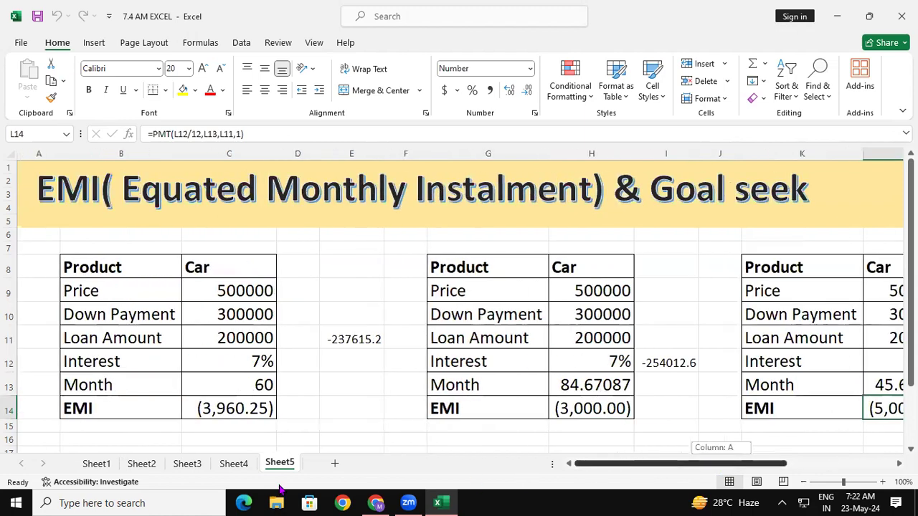
- Compare the EMI and loan amount formulas of the first car loan table with its total repayment formula in E11
click(231, 413)
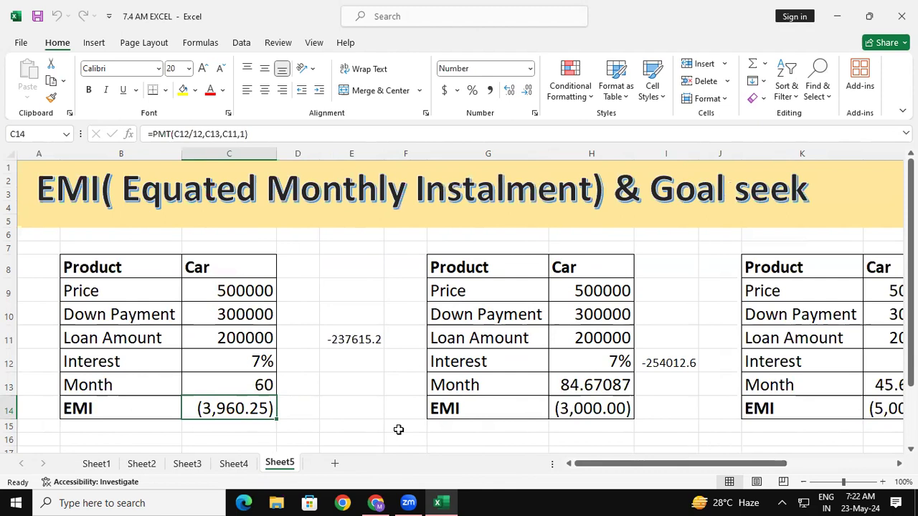
click(222, 337)
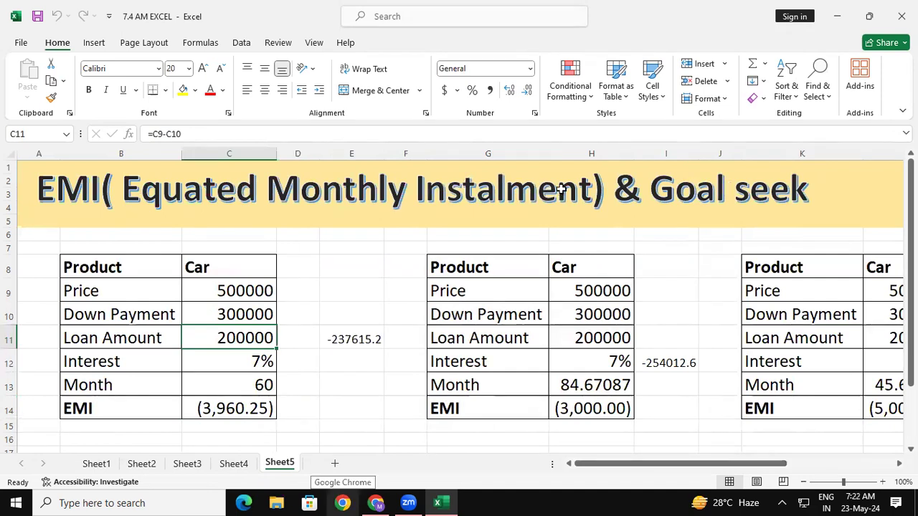
click(263, 410)
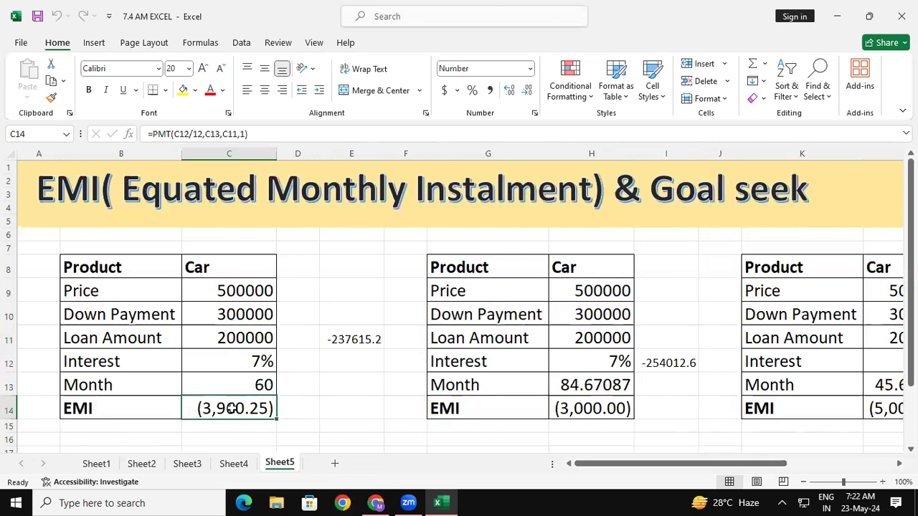
click(364, 339)
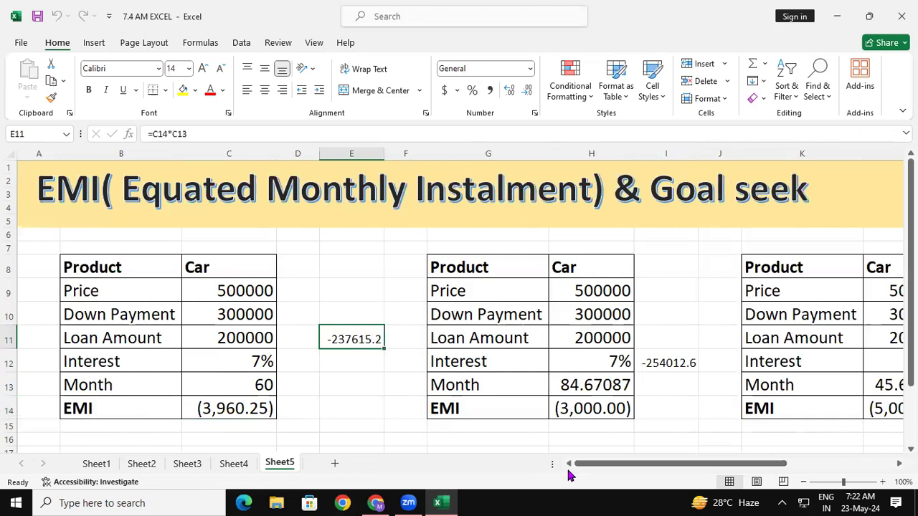
click(245, 404)
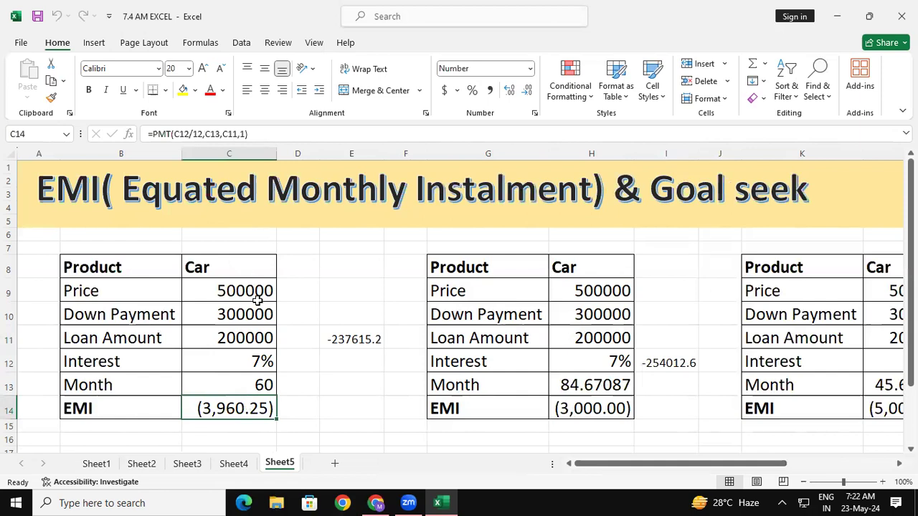
click(260, 339)
click(330, 343)
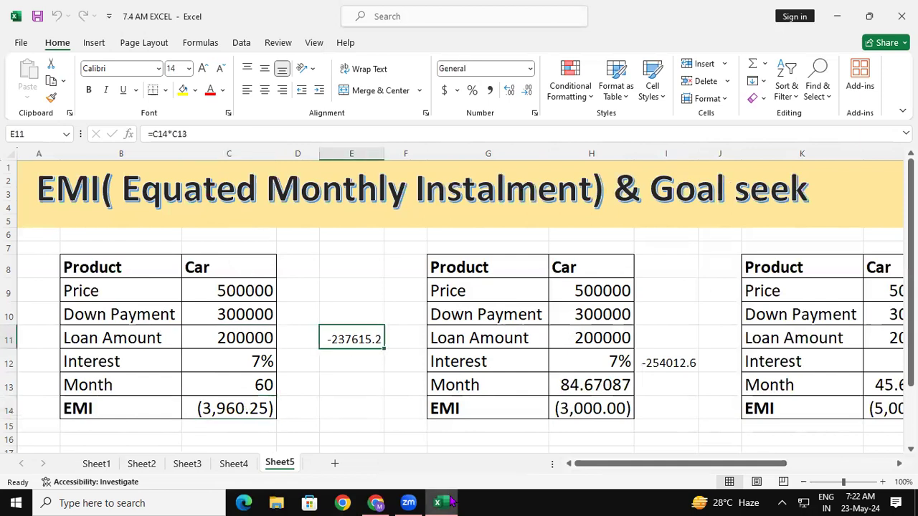
mouse_move(450, 502)
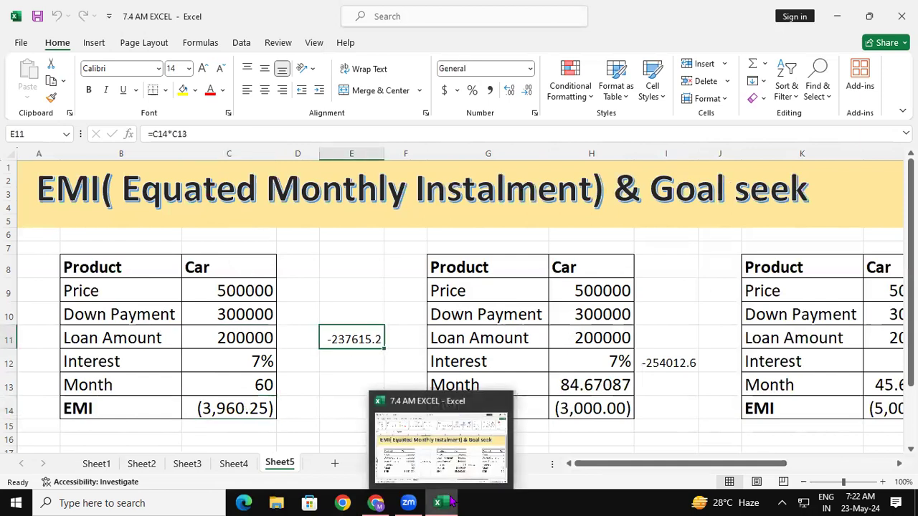
click(260, 410)
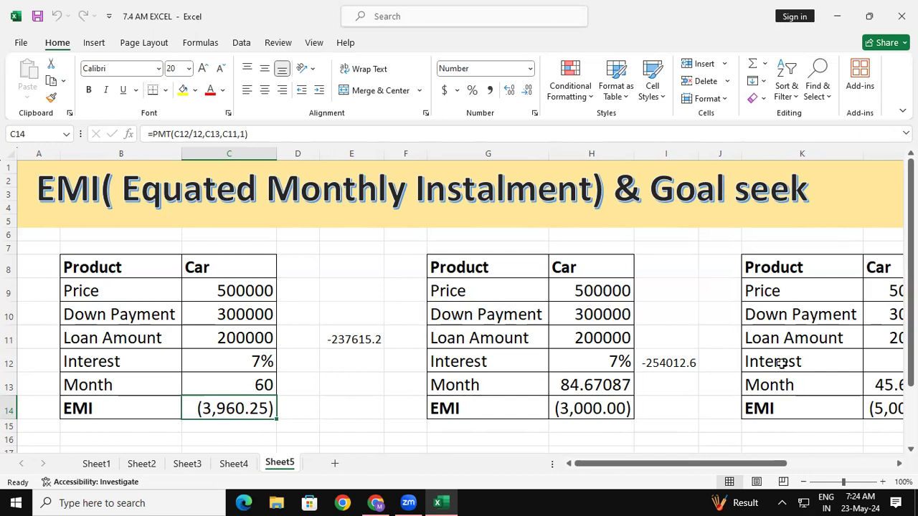
- Enter the headers MONTH, PPMT and IPMT in cells G17 to I17 below the second loan table
scroll(459, 301, down, 2)
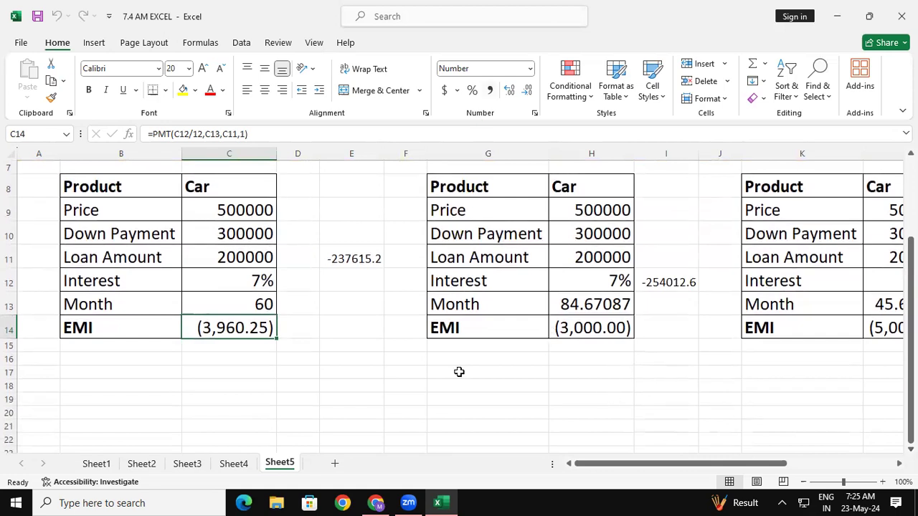
click(435, 371)
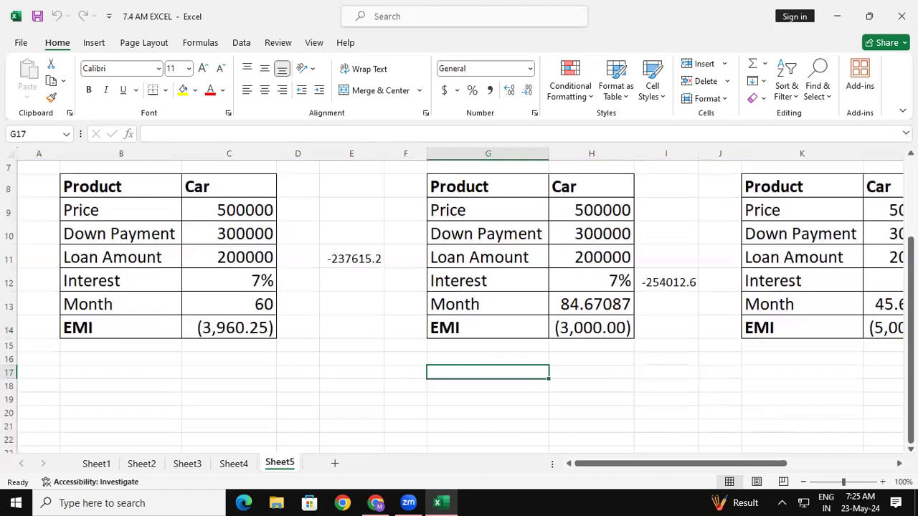
text(MONTH)
key(Tab)
text(PPMT)
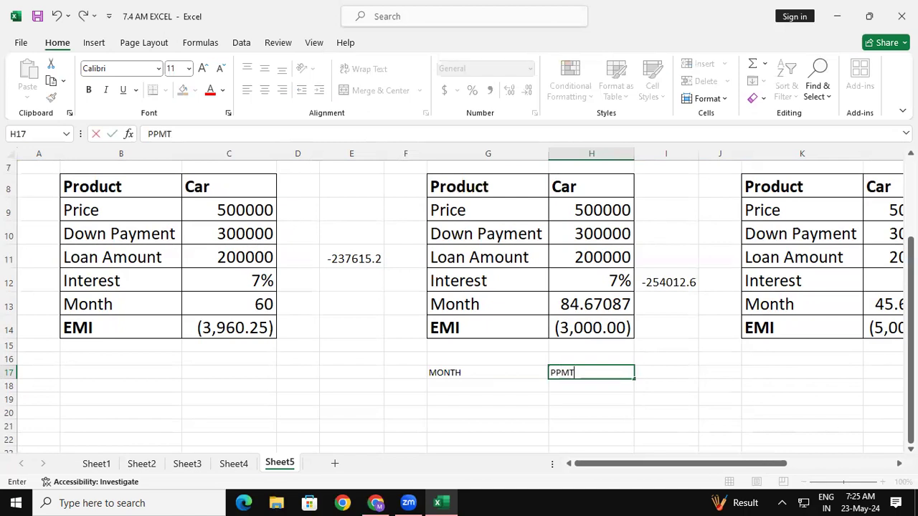
key(Tab)
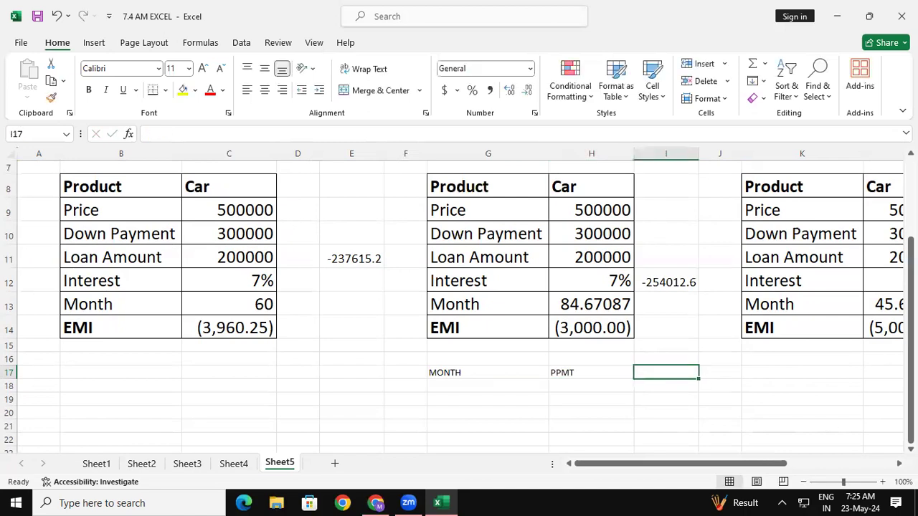
text(IPMT)
- Copy the formatting of the Product header in B8 onto the new headers in G17:I17
click(197, 275)
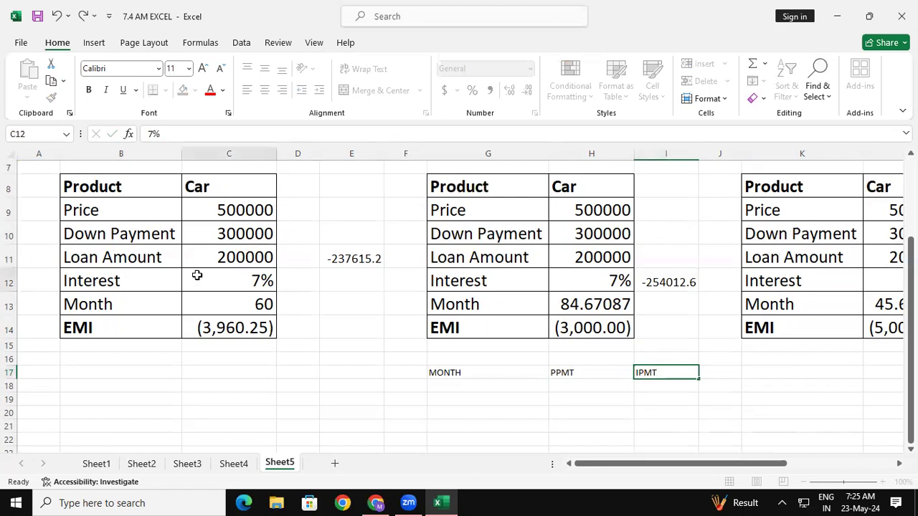
click(119, 178)
click(51, 98)
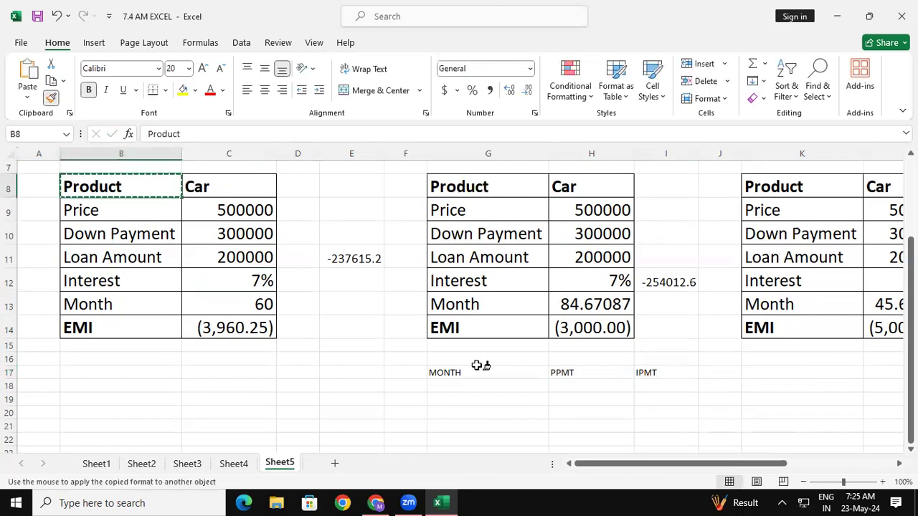
mouse_move(475, 371)
mouse_down()
mouse_move(664, 380)
mouse_move(654, 384)
mouse_up()
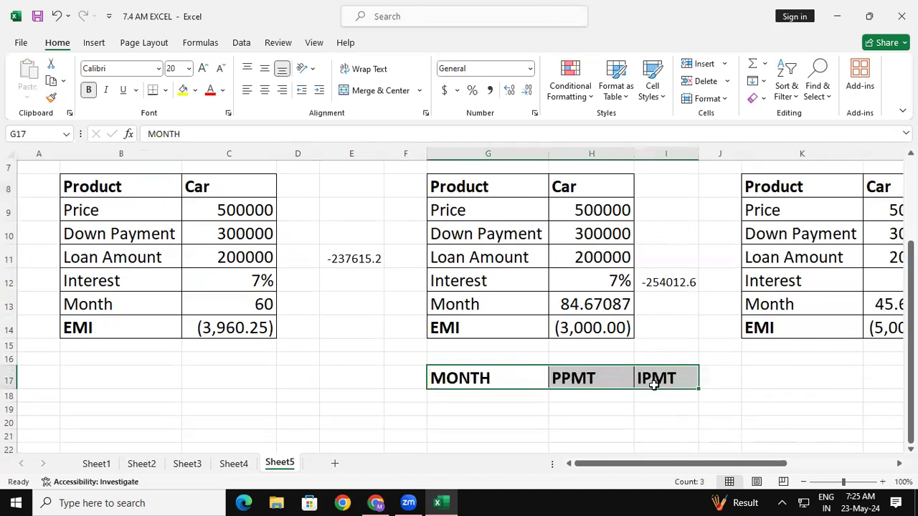
click(578, 418)
- Number the months from 1 to 10 in G18:G27 by entering 1 and 2 and filling the series down
click(487, 395)
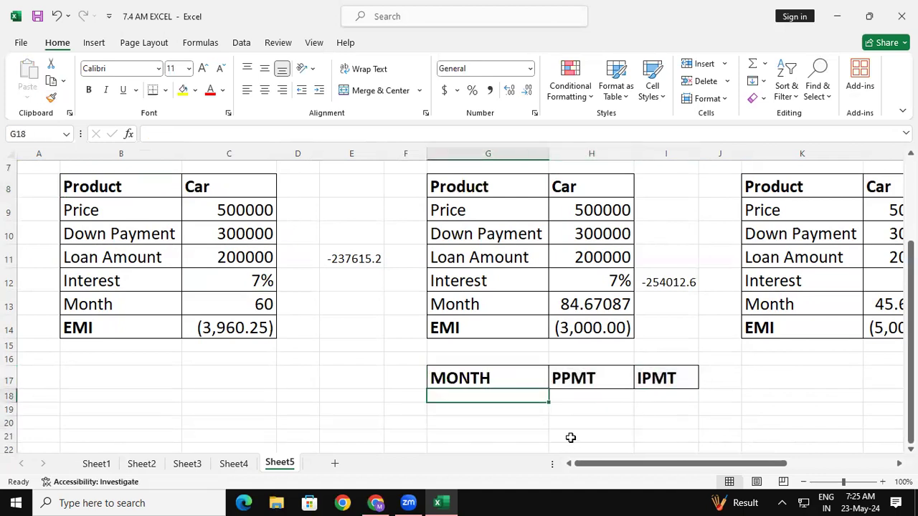
text(1)
key(Return)
text(2)
key(Return)
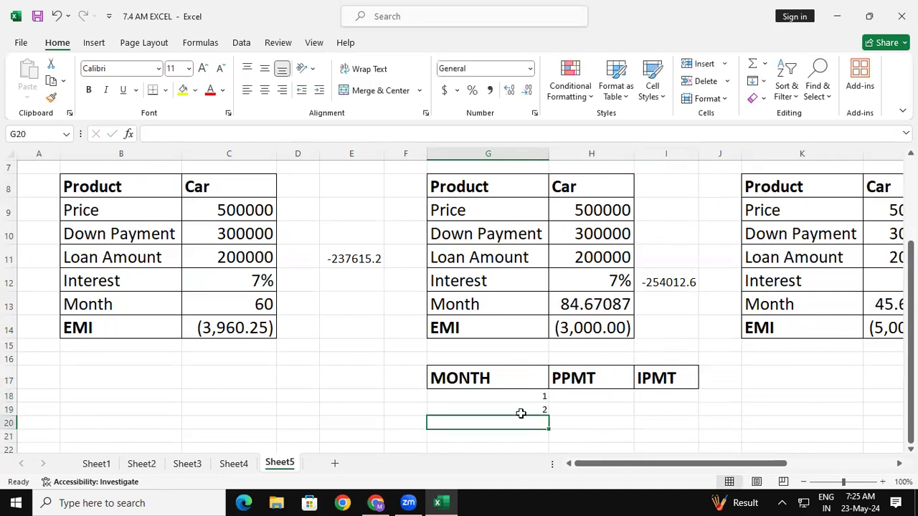
drag(514, 398, 515, 410)
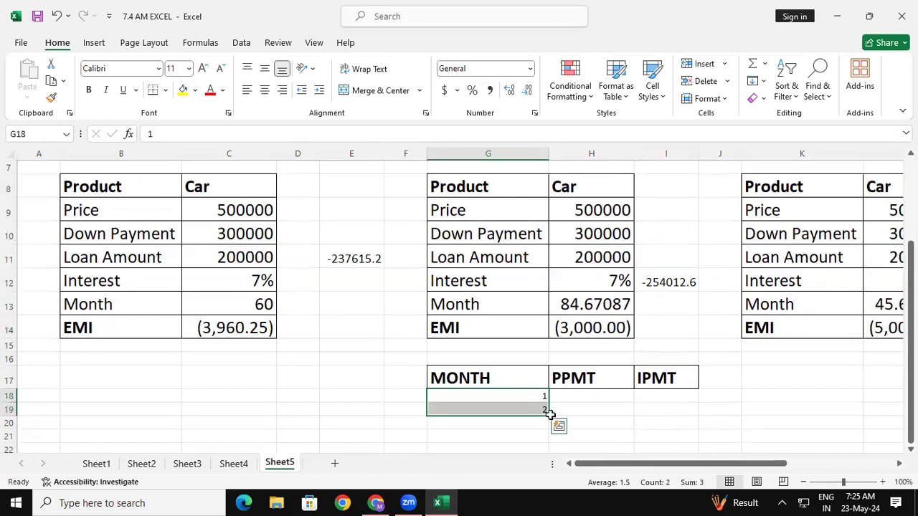
click(552, 410)
mouse_move(541, 395)
mouse_down()
mouse_move(549, 459)
mouse_move(547, 393)
mouse_up()
- Set the font size of the month, PPMT and IPMT table in G17:I27 to 16
drag(482, 244, 686, 387)
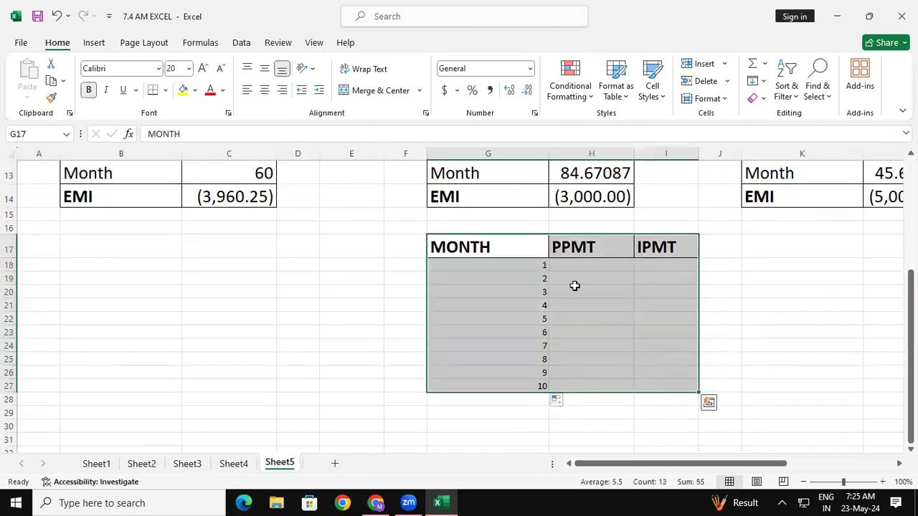
click(202, 68)
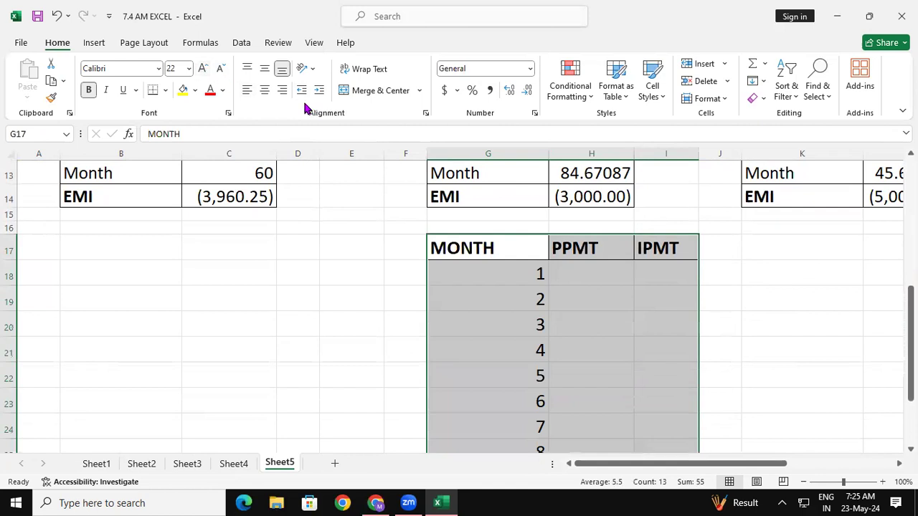
click(221, 68)
click(221, 68)
click(221, 68)
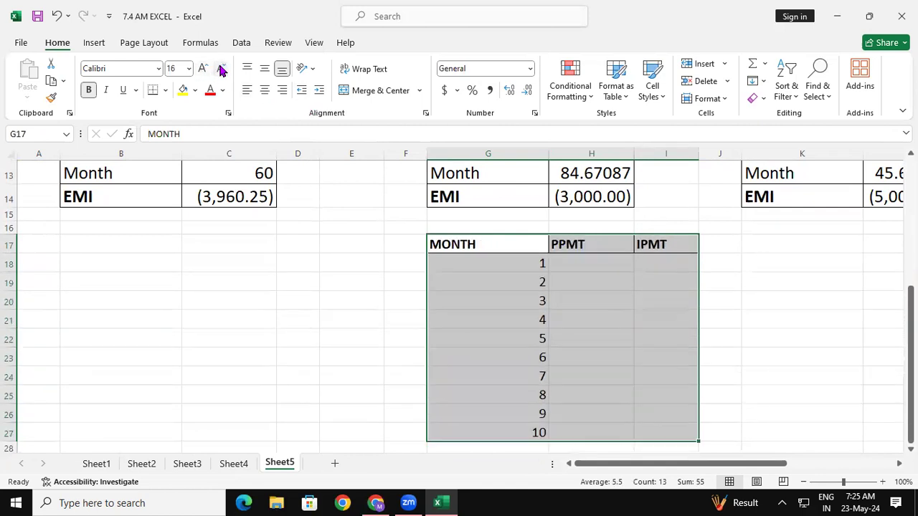
- Apply all borders to the month, PPMT and IPMT table in G17:I27
click(167, 90)
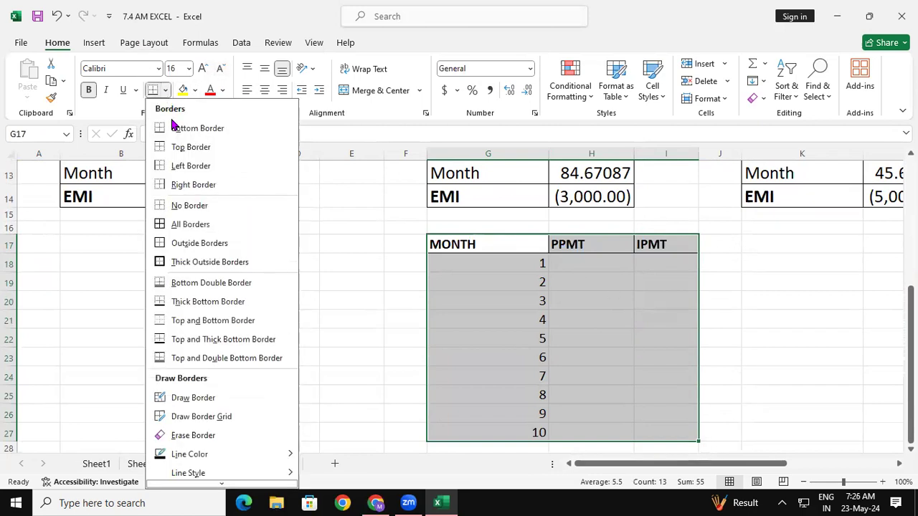
click(180, 224)
click(295, 276)
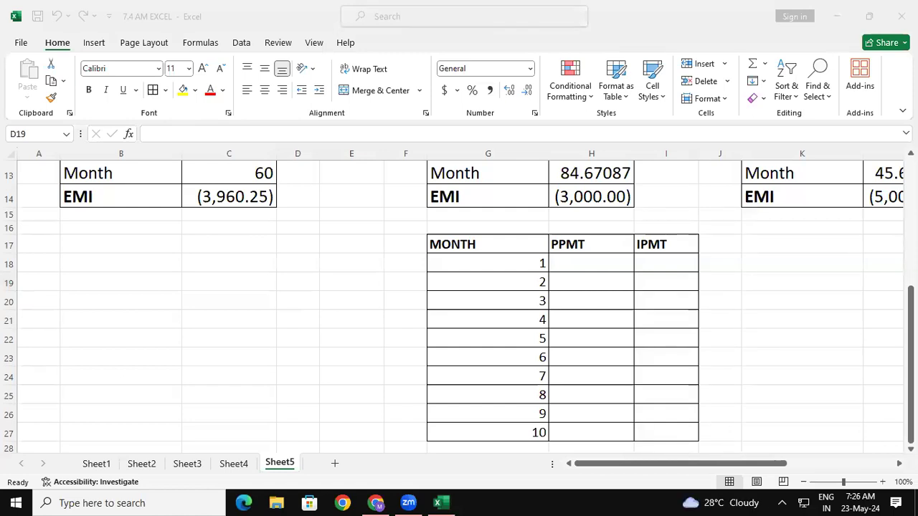
mouse_move(266, 269)
mouse_down()
mouse_move(268, 293)
mouse_move(277, 270)
mouse_move(270, 292)
mouse_up()
mouse_move(297, 254)
mouse_down()
mouse_move(306, 285)
mouse_move(325, 254)
mouse_up()
drag(52, 142, 87, 129)
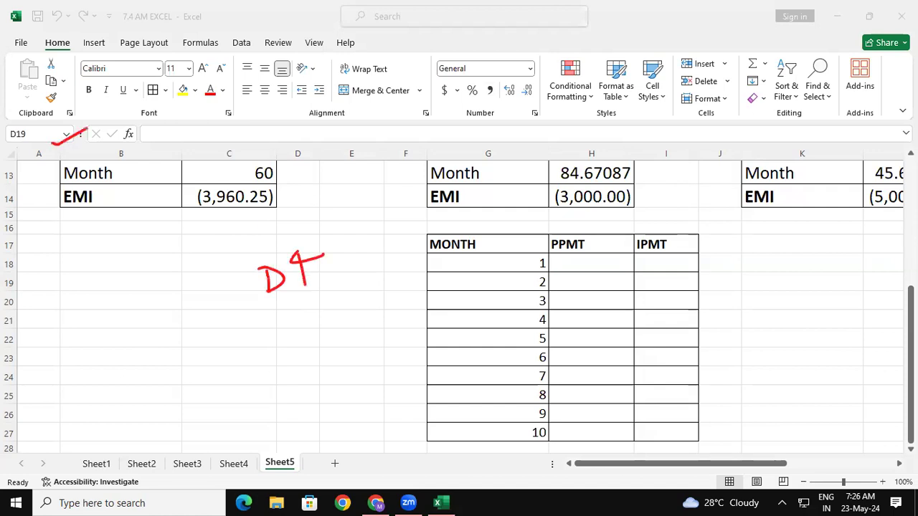
drag(286, 332, 290, 363)
mouse_move(285, 330)
mouse_down()
mouse_move(306, 324)
mouse_move(306, 340)
mouse_up()
drag(319, 335, 321, 349)
click(343, 317)
mouse_move(345, 316)
mouse_down()
mouse_move(335, 341)
mouse_move(363, 342)
mouse_up()
drag(285, 369, 363, 349)
mouse_move(374, 322)
mouse_down()
mouse_move(404, 311)
mouse_move(437, 327)
mouse_up()
mouse_move(425, 289)
mouse_down()
mouse_move(459, 278)
mouse_move(459, 300)
mouse_up()
mouse_move(474, 285)
mouse_down()
mouse_move(479, 310)
mouse_move(513, 293)
mouse_up()
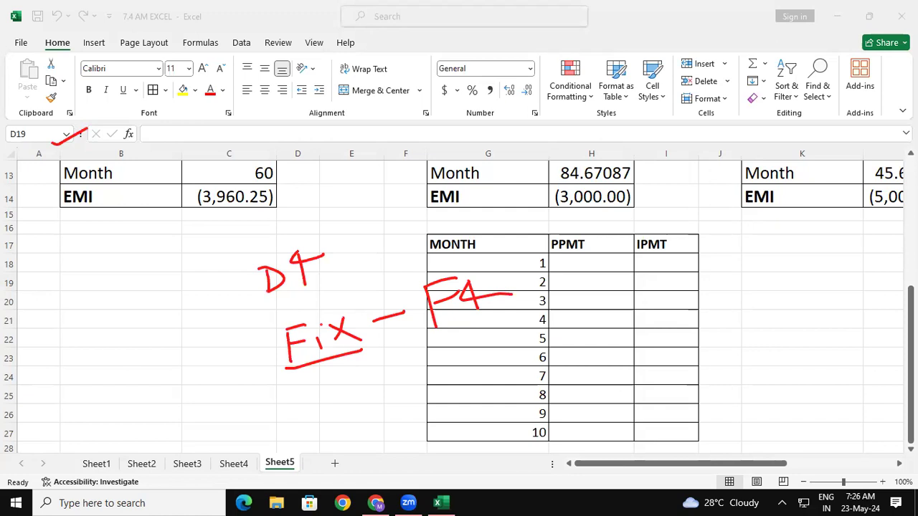
mouse_move(611, 324)
mouse_down()
mouse_move(618, 338)
mouse_move(604, 346)
mouse_move(619, 374)
mouse_move(635, 337)
mouse_move(638, 345)
mouse_up()
mouse_move(630, 328)
mouse_down()
mouse_move(643, 326)
mouse_move(639, 343)
mouse_up()
drag(672, 313, 666, 338)
drag(661, 300, 675, 367)
drag(694, 303, 696, 315)
drag(696, 304, 720, 316)
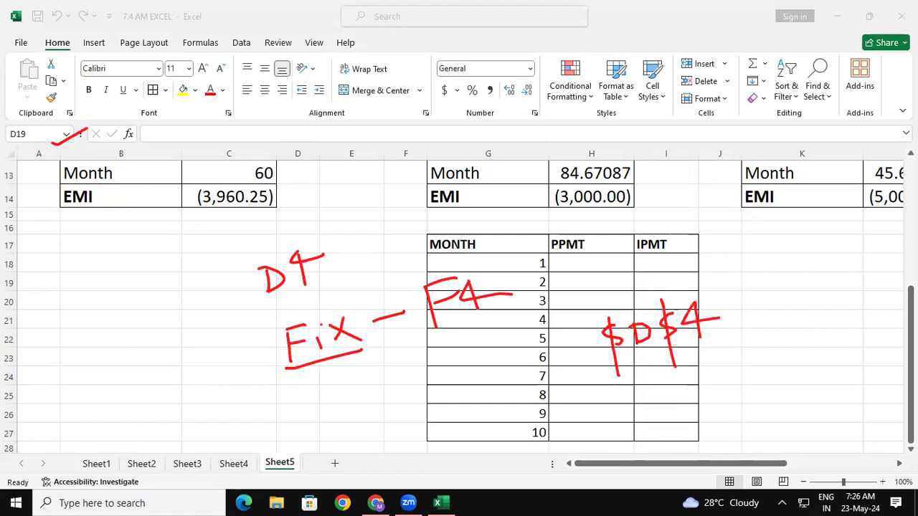
drag(687, 227, 687, 257)
mouse_move(719, 221)
mouse_down()
mouse_move(724, 258)
mouse_move(713, 238)
mouse_move(749, 244)
mouse_up()
mouse_move(634, 385)
mouse_down()
mouse_move(650, 408)
mouse_move(717, 342)
mouse_up()
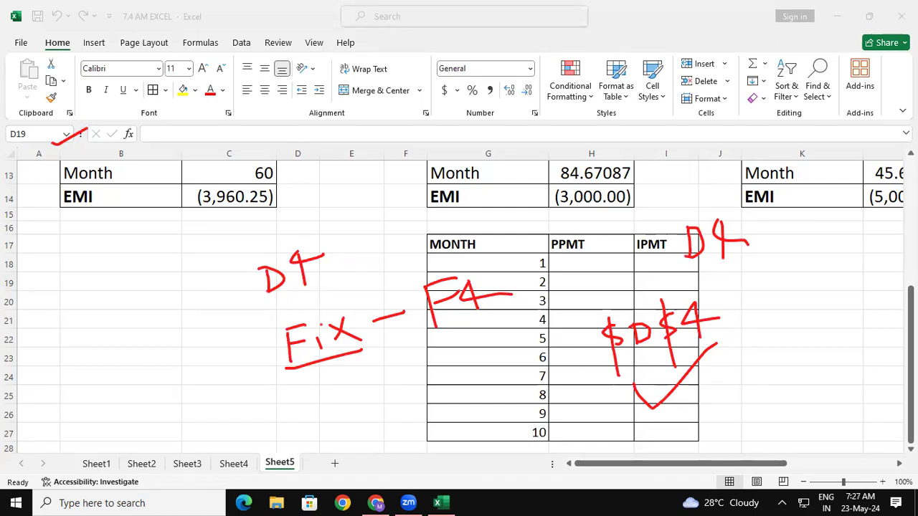
drag(67, 267, 60, 302)
mouse_move(66, 268)
mouse_down()
mouse_move(81, 297)
mouse_move(81, 286)
mouse_move(97, 287)
mouse_up()
mouse_move(92, 289)
mouse_down()
mouse_move(109, 289)
mouse_move(96, 264)
mouse_move(123, 265)
mouse_move(122, 282)
mouse_move(143, 281)
mouse_move(148, 260)
mouse_up()
mouse_move(148, 260)
mouse_down()
mouse_move(160, 284)
mouse_move(155, 271)
mouse_up()
drag(171, 263, 176, 281)
drag(170, 258, 198, 254)
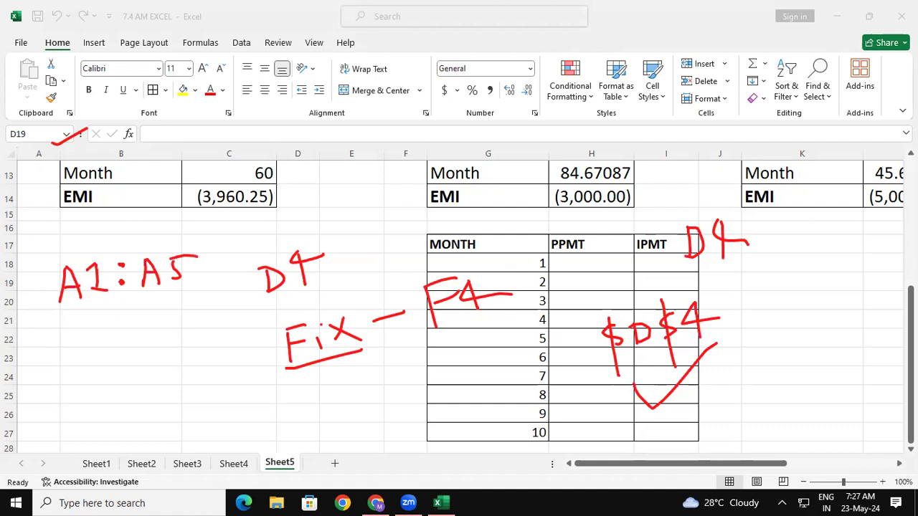
drag(61, 308, 72, 309)
drag(137, 296, 160, 295)
mouse_move(89, 347)
mouse_down()
mouse_move(73, 366)
mouse_move(81, 386)
mouse_move(99, 364)
mouse_move(116, 367)
mouse_move(112, 357)
mouse_move(127, 347)
mouse_move(136, 387)
mouse_up()
drag(160, 352, 162, 367)
mouse_move(150, 369)
mouse_down()
mouse_move(169, 367)
mouse_move(150, 351)
mouse_up()
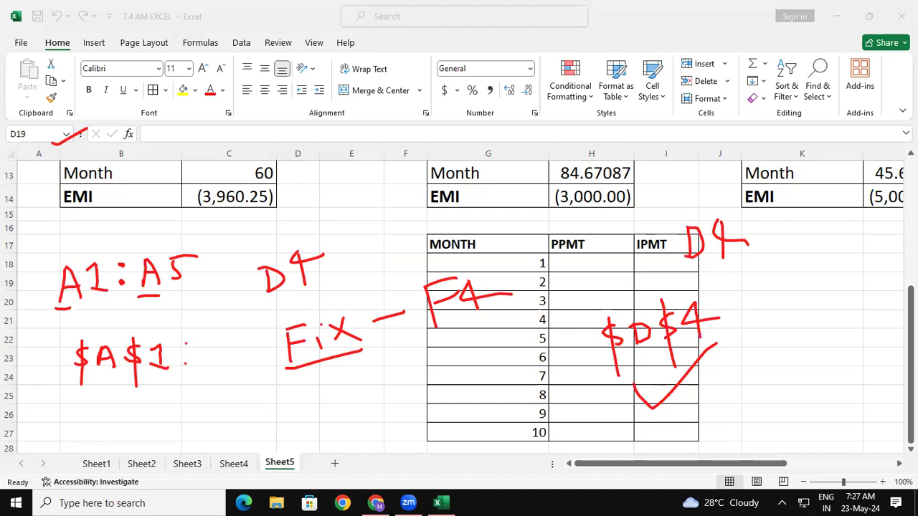
mouse_move(213, 340)
mouse_down()
mouse_move(204, 386)
mouse_move(223, 343)
mouse_move(234, 363)
mouse_move(228, 353)
mouse_up()
mouse_move(249, 342)
mouse_down()
mouse_move(242, 344)
mouse_move(244, 387)
mouse_move(259, 342)
mouse_move(264, 359)
mouse_move(269, 340)
mouse_up()
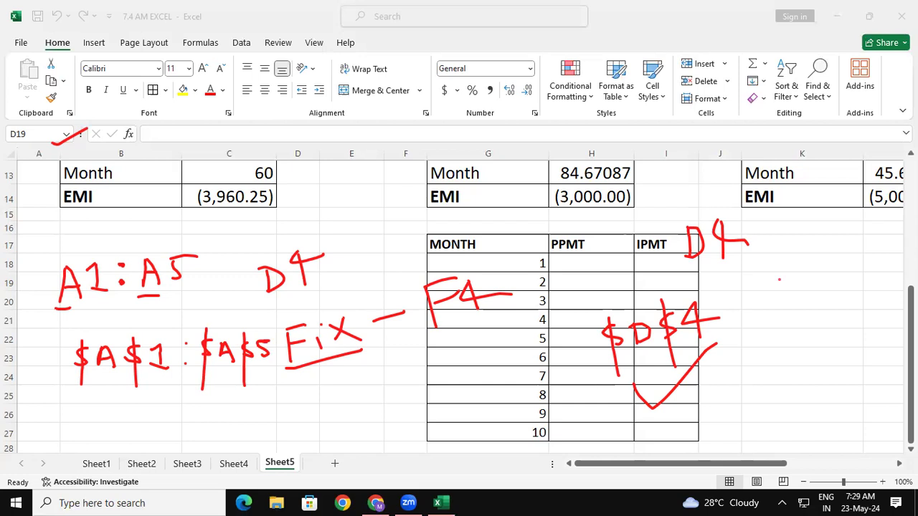
mouse_move(779, 279)
mouse_down()
mouse_move(779, 292)
mouse_move(796, 301)
mouse_move(794, 287)
mouse_up()
mouse_move(782, 276)
mouse_down()
mouse_move(791, 270)
mouse_move(812, 290)
mouse_move(834, 261)
mouse_up()
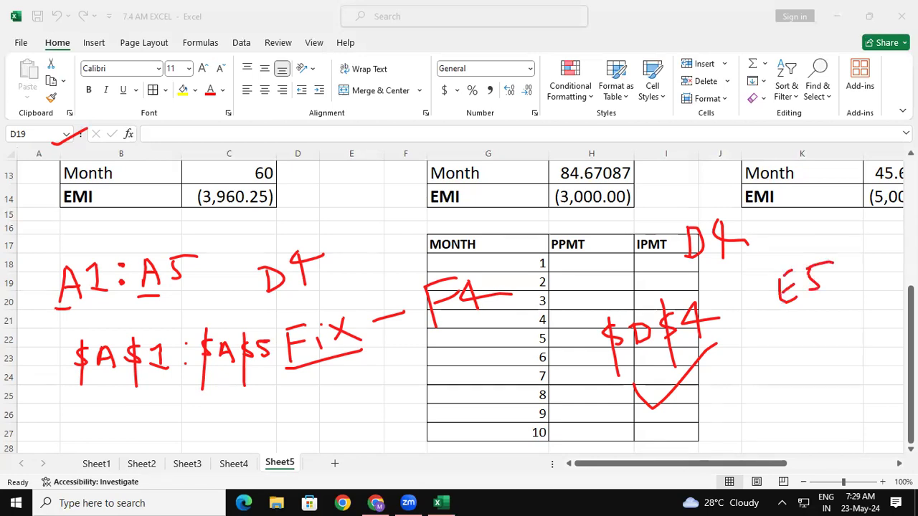
mouse_move(786, 350)
mouse_down()
mouse_move(776, 360)
mouse_move(783, 369)
mouse_up()
drag(777, 338, 796, 392)
mouse_move(803, 345)
mouse_down()
mouse_move(813, 363)
mouse_move(821, 356)
mouse_up()
mouse_move(807, 354)
mouse_down()
mouse_move(818, 350)
mouse_move(815, 334)
mouse_up()
drag(835, 329, 835, 347)
drag(829, 320, 847, 368)
mouse_move(858, 315)
mouse_down()
mouse_move(865, 336)
mouse_move(883, 296)
mouse_up()
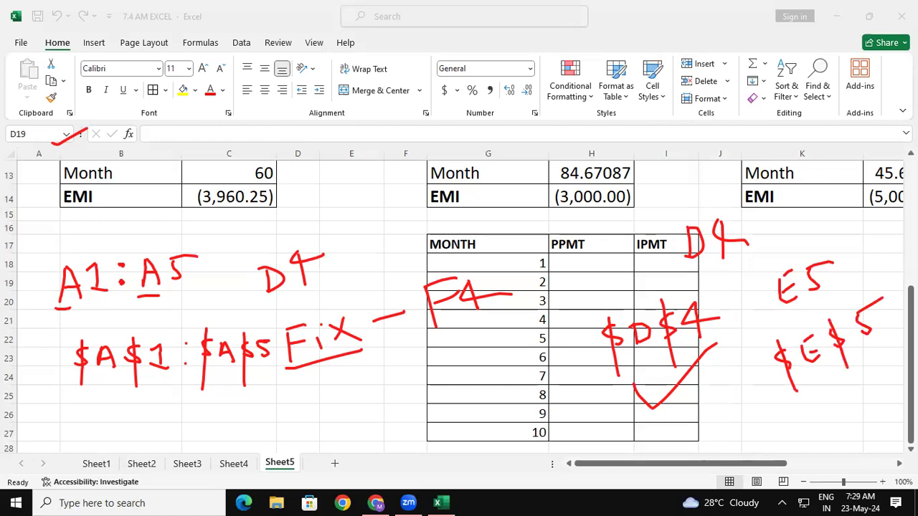
mouse_move(802, 410)
mouse_down()
mouse_move(829, 363)
mouse_move(859, 374)
mouse_move(906, 332)
mouse_up()
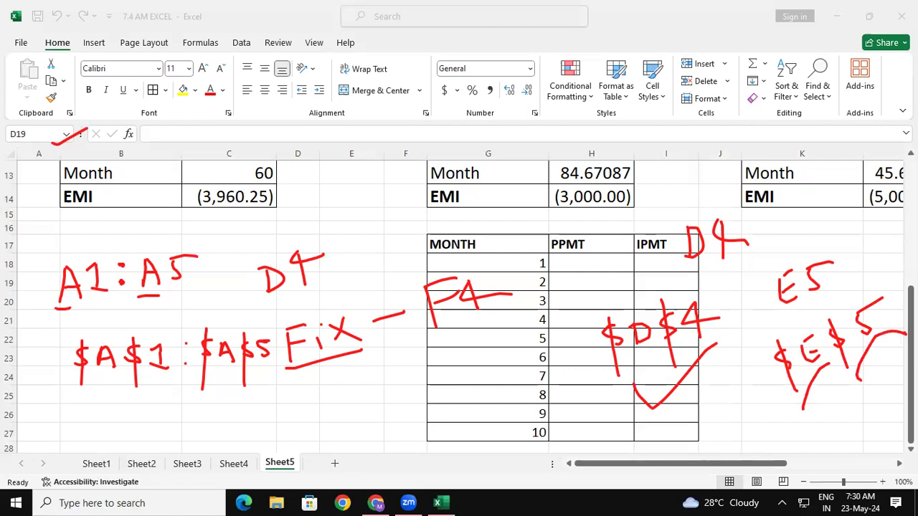
key(Escape)
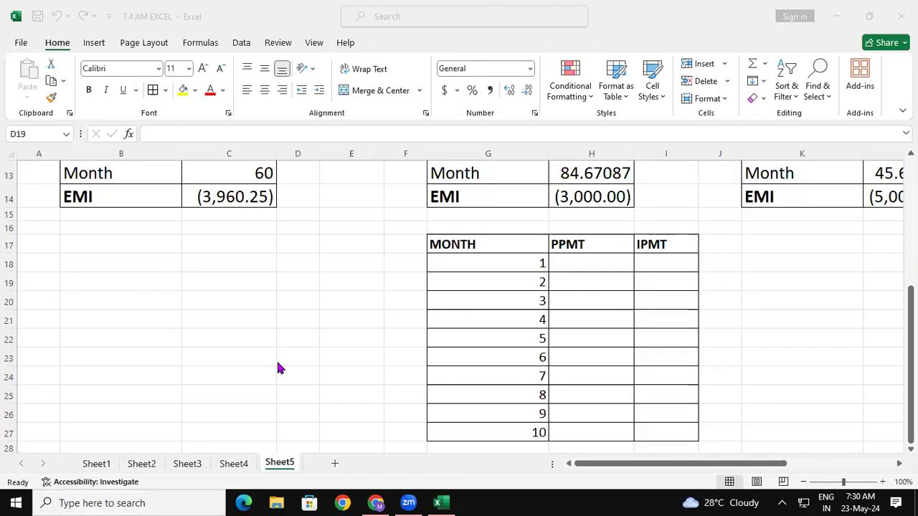
- Try an absolute reference to B18 in a formula in D19 and discard the entry
click(292, 386)
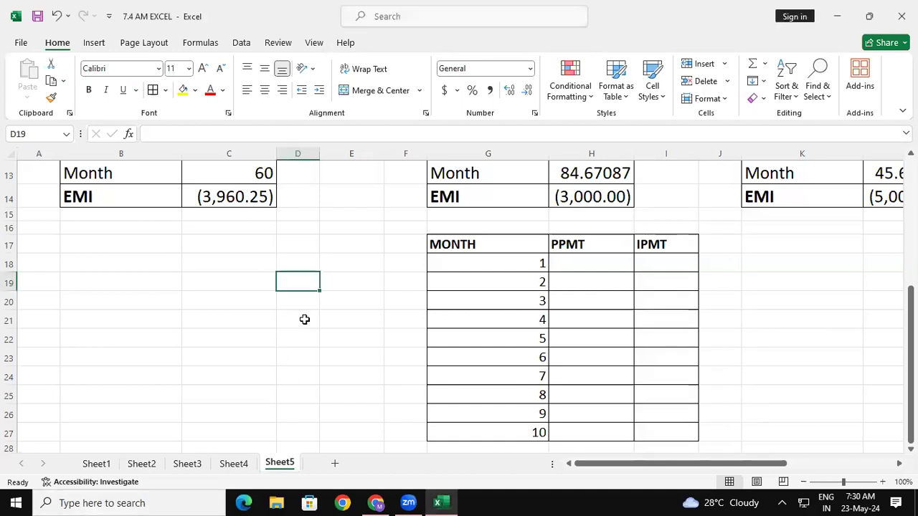
text(=)
click(93, 254)
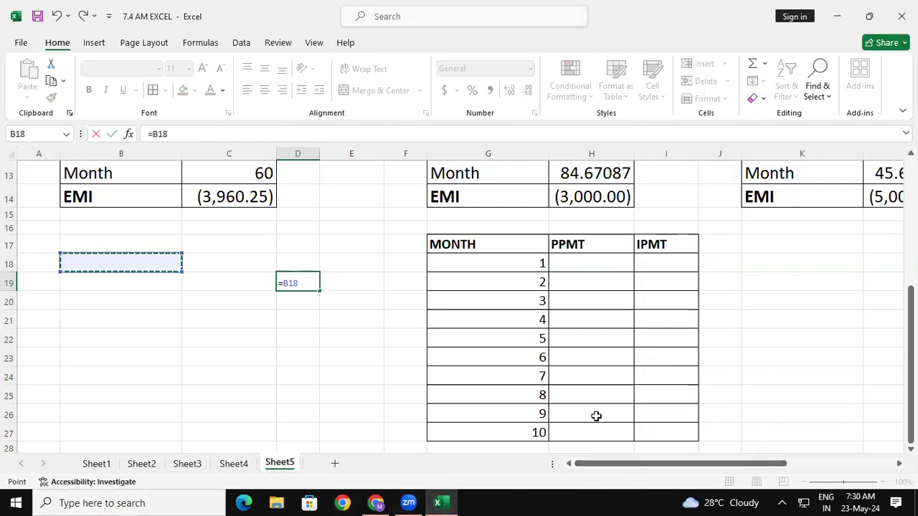
key(F4)
key(BackSpace)
key(BackSpace)
key(BackSpace)
key(BackSpace)
key(BackSpace)
key(BackSpace)
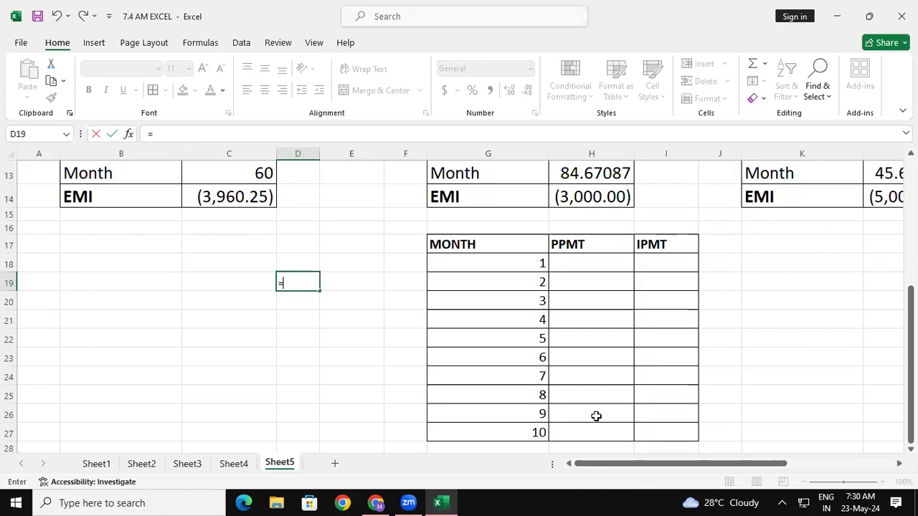
click(321, 335)
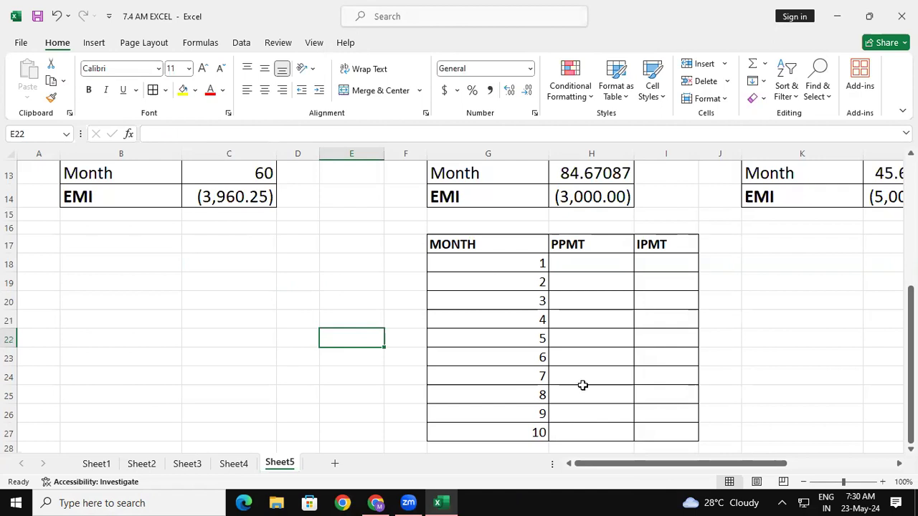
- Start a PPMT formula in H18 for month 1, using $C$12/12 as the rate
click(578, 269)
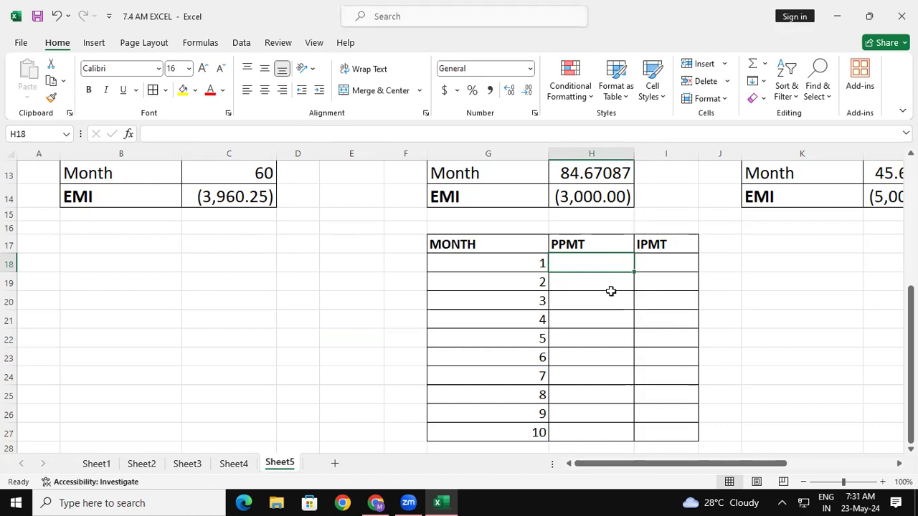
text(=)
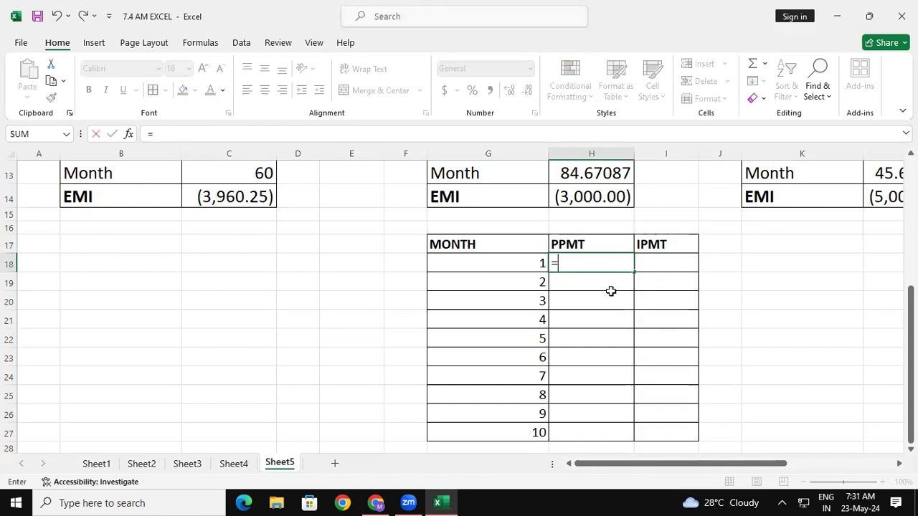
text(PPMT)
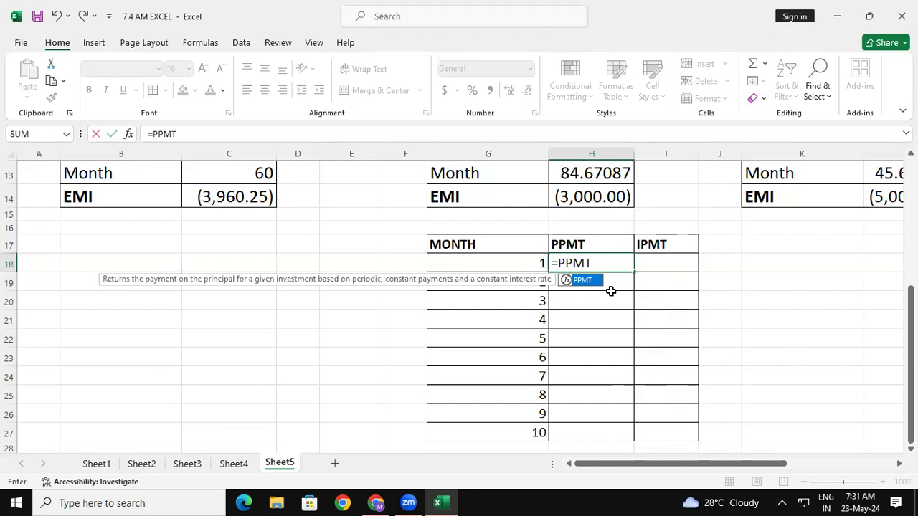
text(()
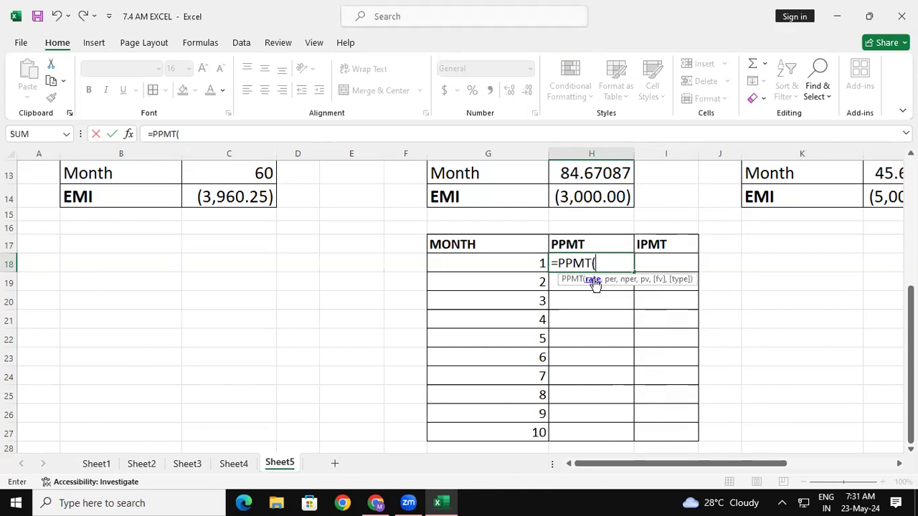
drag(911, 307, 911, 271)
click(239, 220)
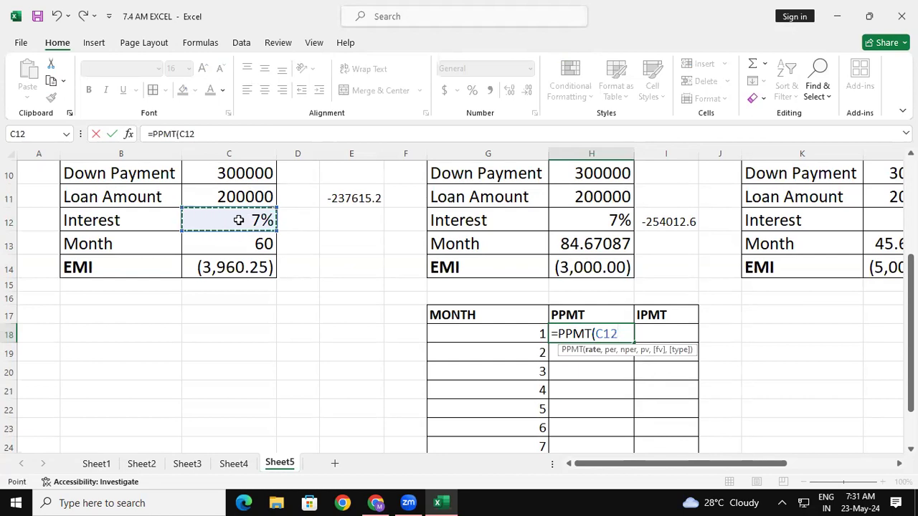
key(F4)
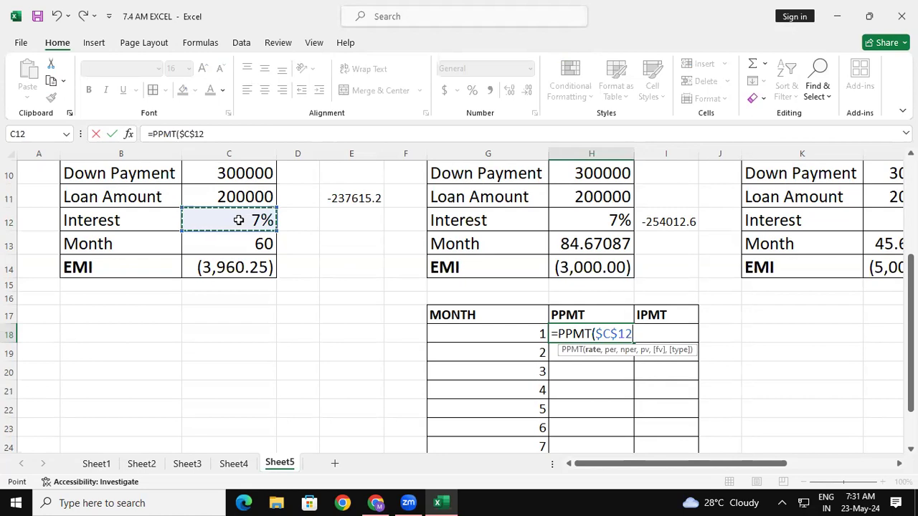
text(/)
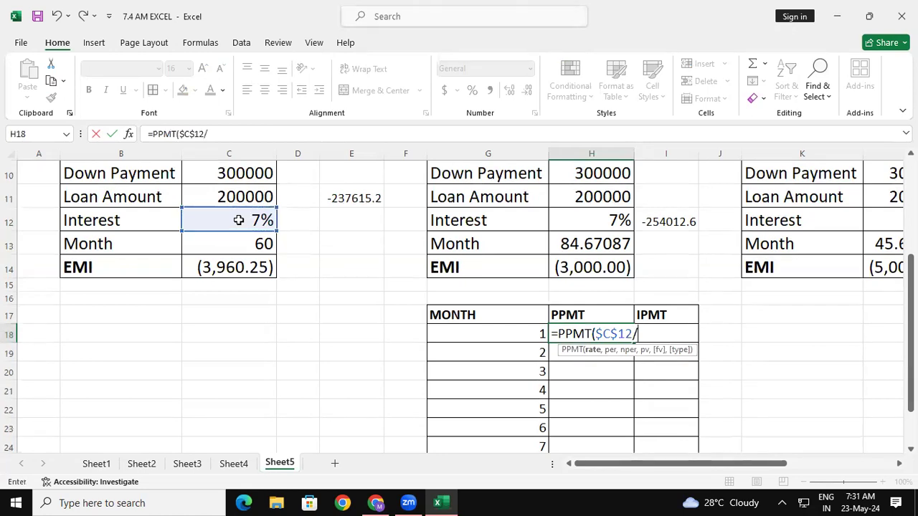
text(12,)
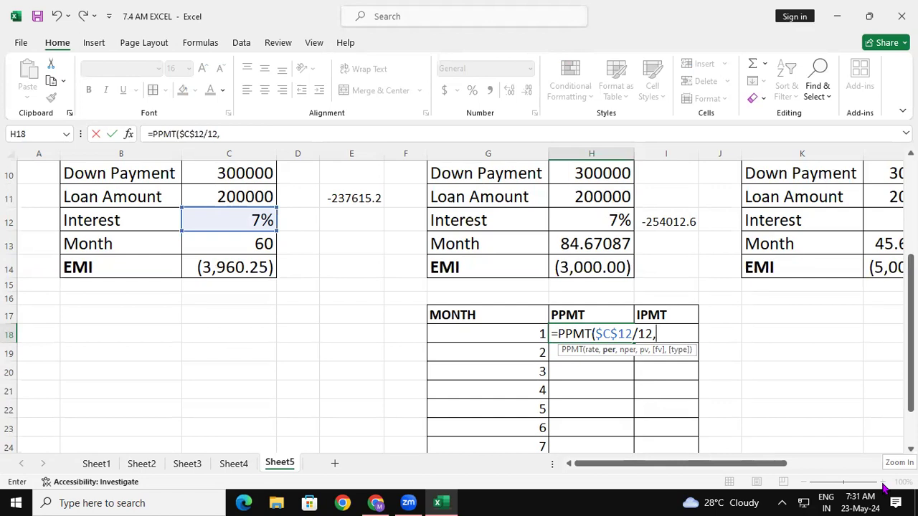
- Add the month $G$18 as the period and $C$13 as the number of payments to the PPMT formula
key(Left)
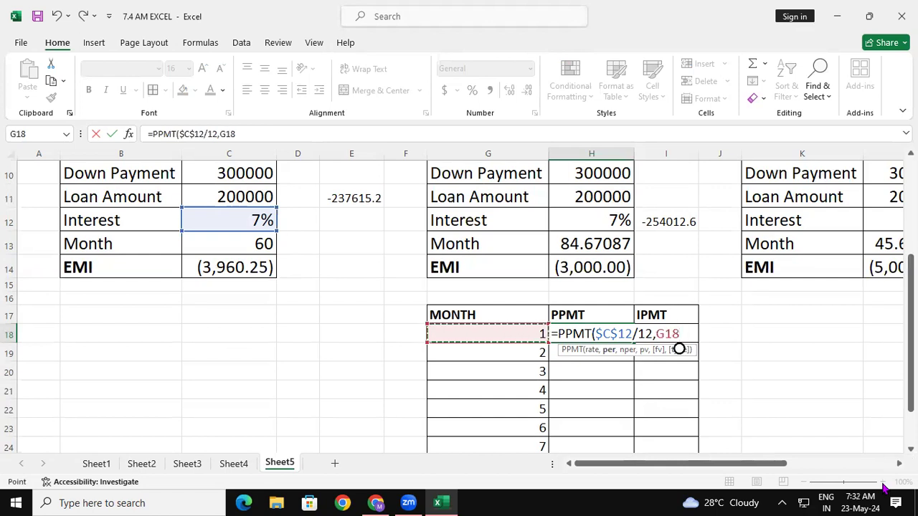
key(F4)
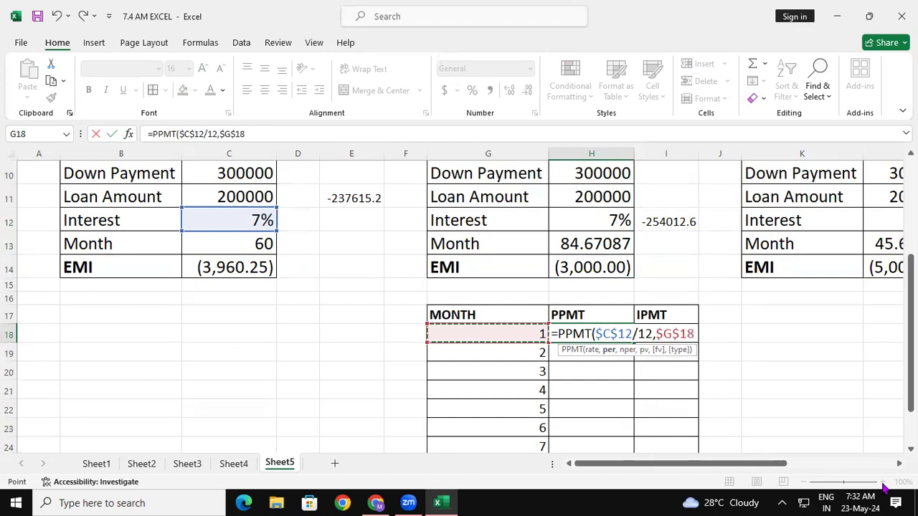
text(,)
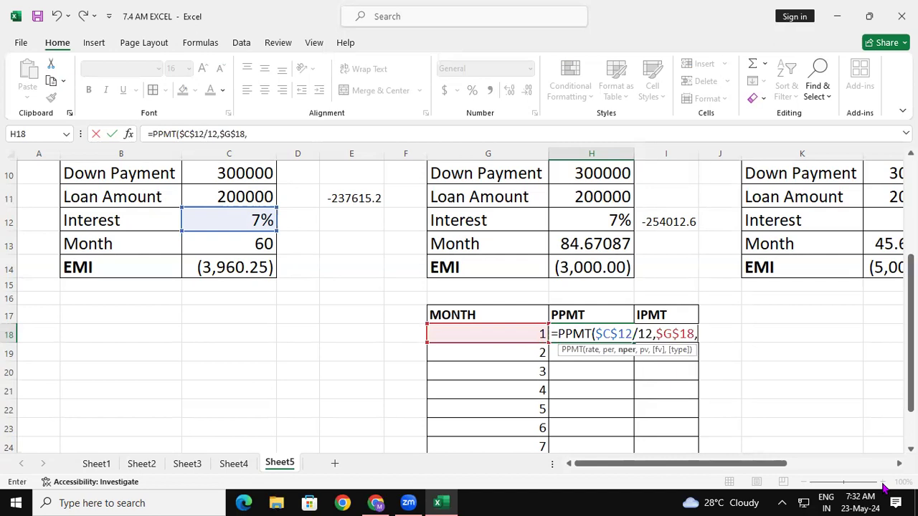
click(223, 246)
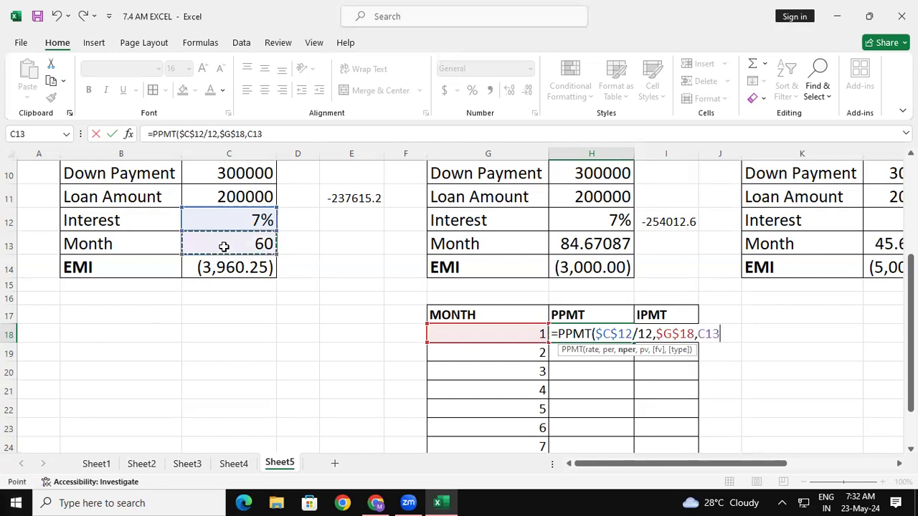
key(F4)
text(,)
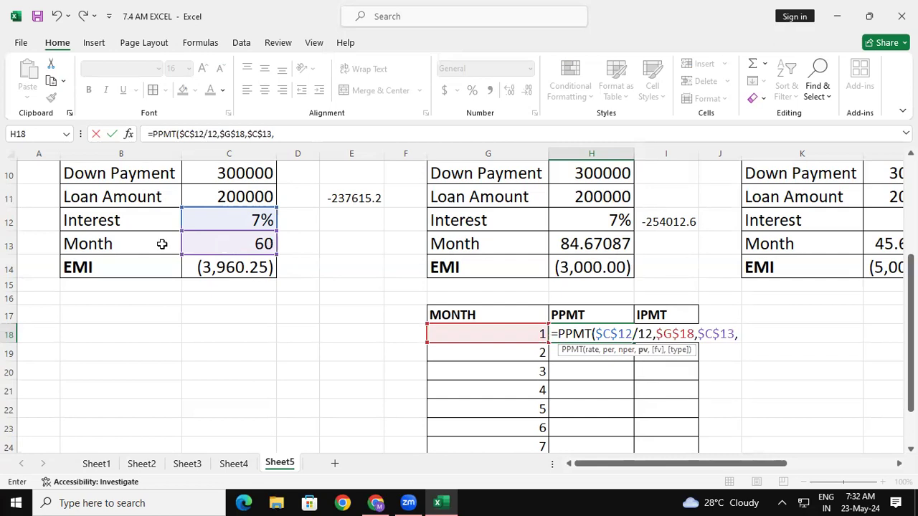
- Complete the PPMT formula in H18 with the loan amount $C$11 as present value and 1 as future value
click(198, 189)
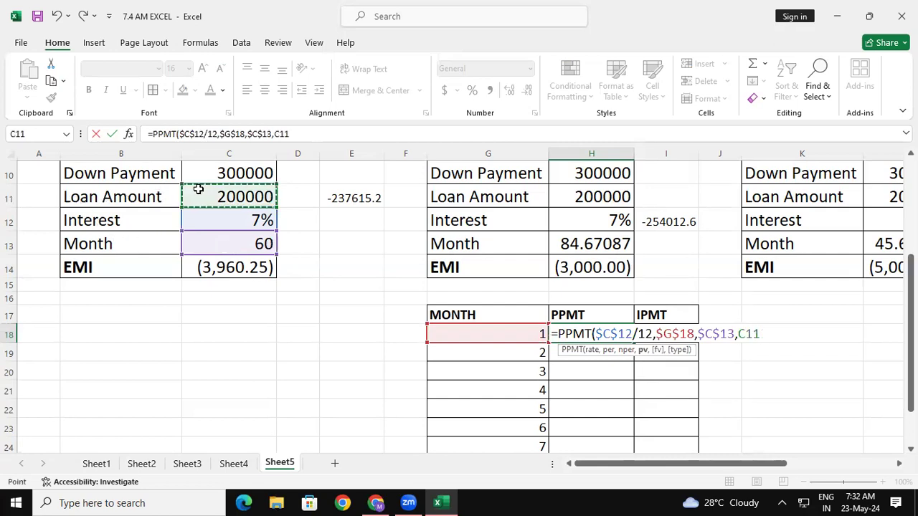
key(F4)
text(,)
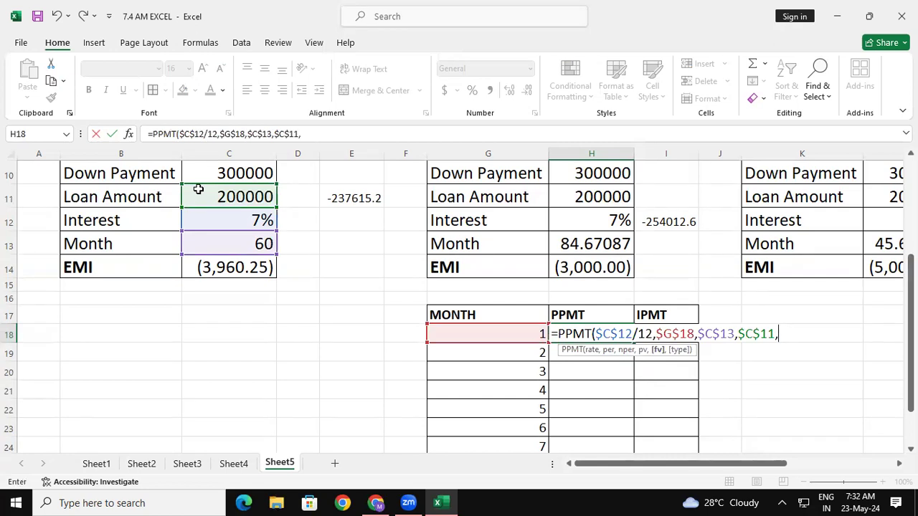
text(1))
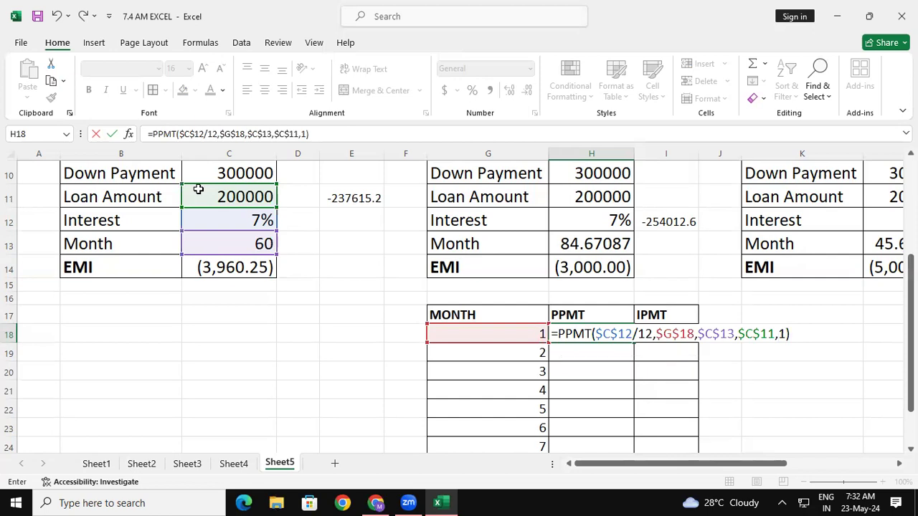
key(Return)
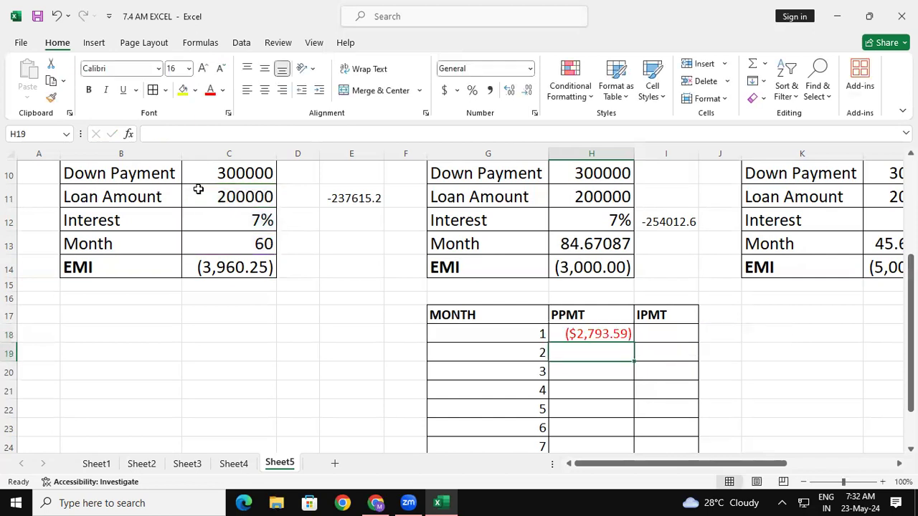
- Format the PPMT result in H18 as Number, with negative values in black parentheses like (1,234.10)
click(615, 337)
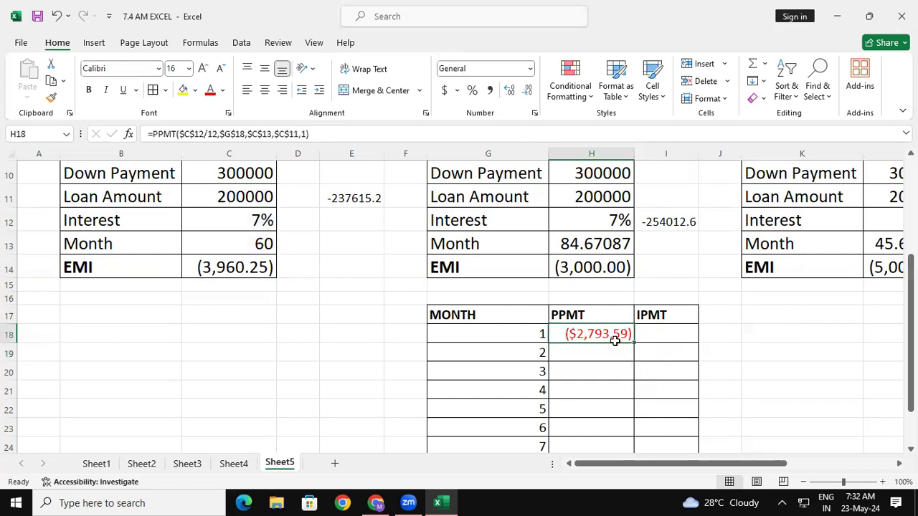
click(534, 113)
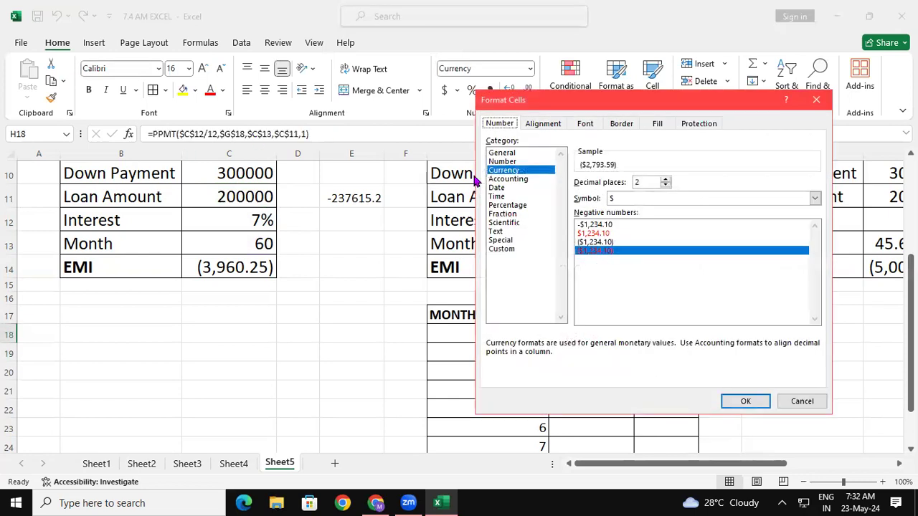
click(514, 162)
click(595, 242)
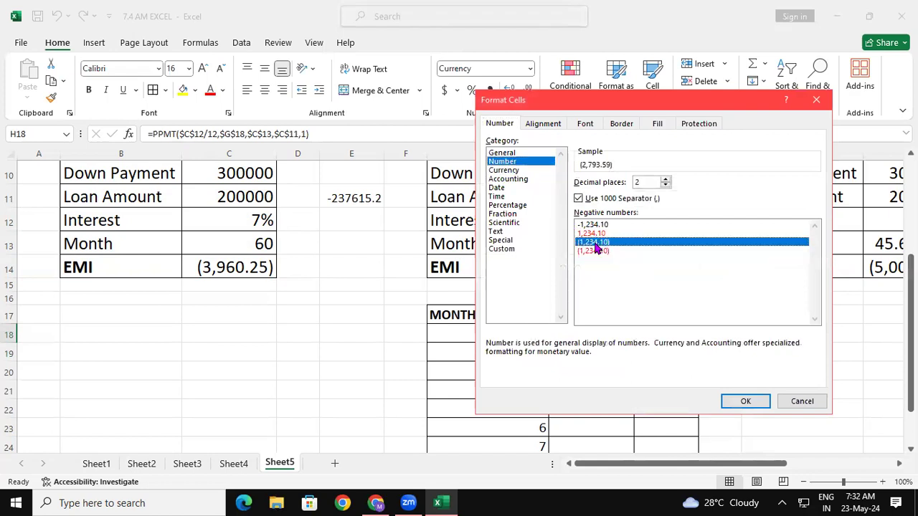
click(753, 405)
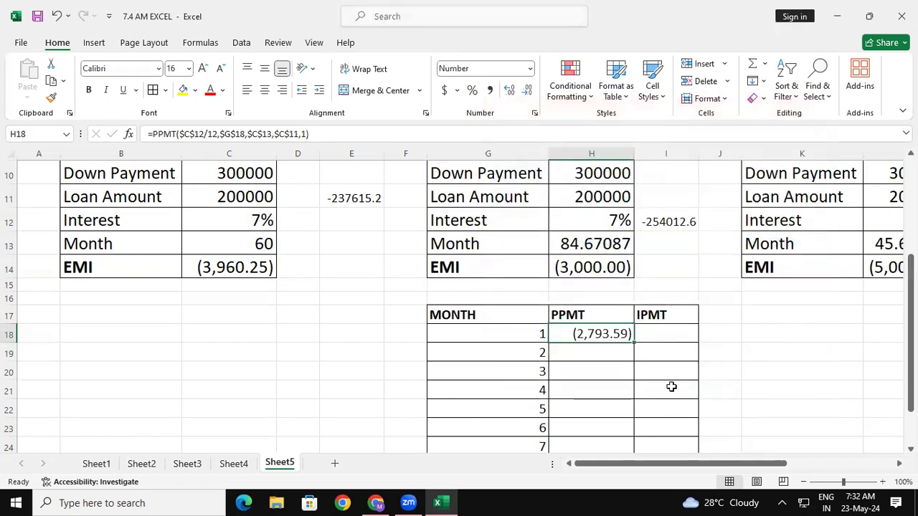
click(645, 357)
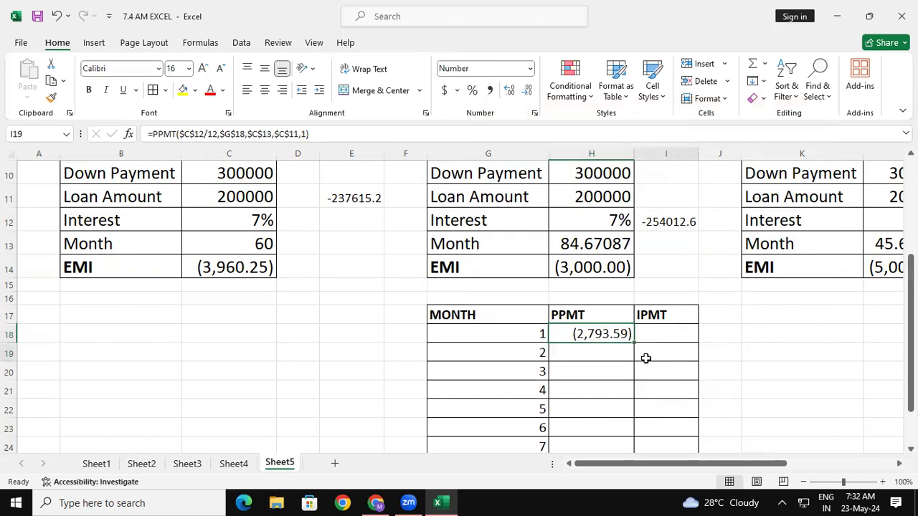
- Try to fill the PPMT formula from H18 down to month 10 in H27, and undo the fill
click(621, 335)
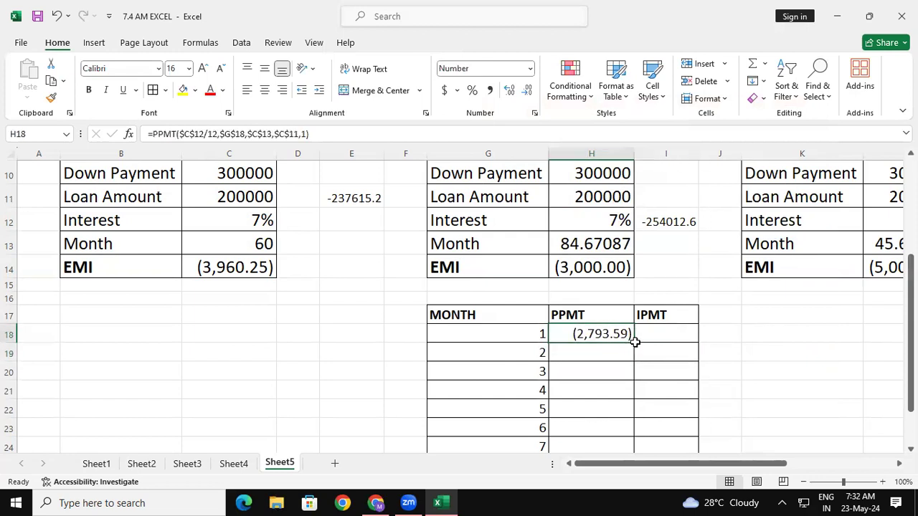
drag(911, 293, 910, 314)
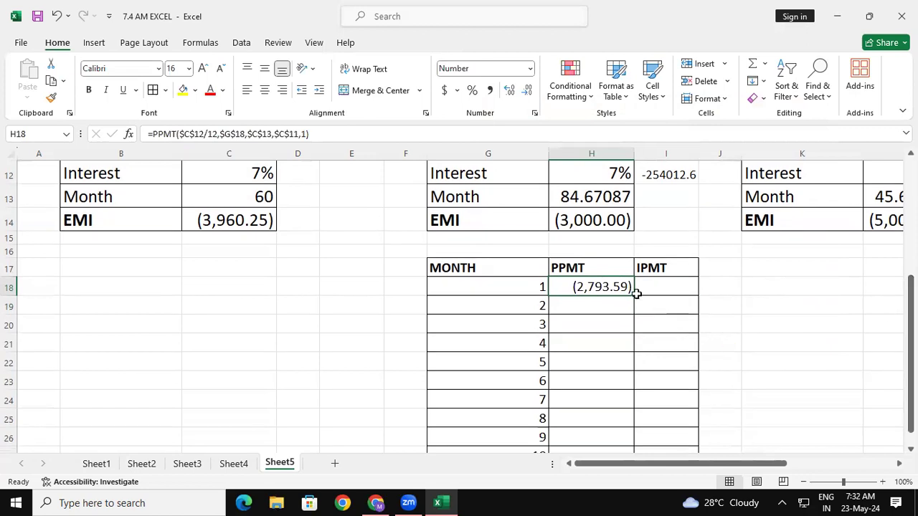
drag(634, 295, 613, 409)
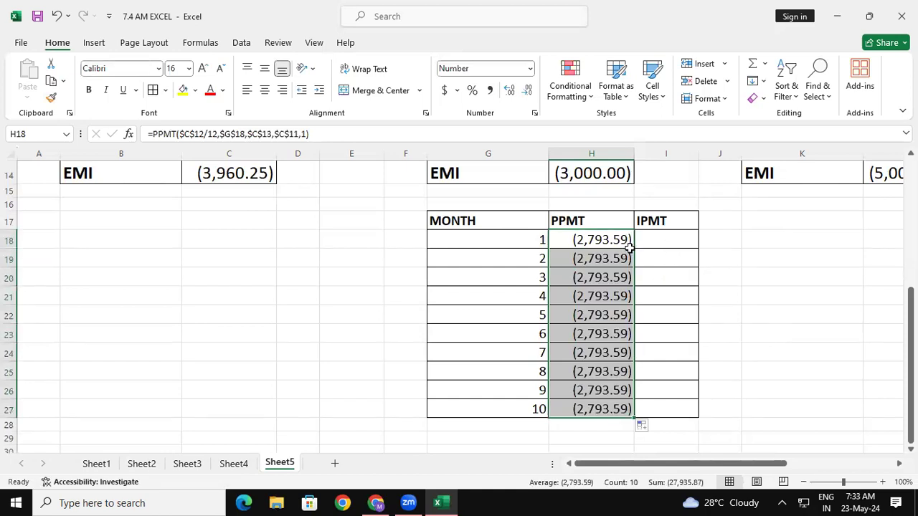
key(ctrl+z)
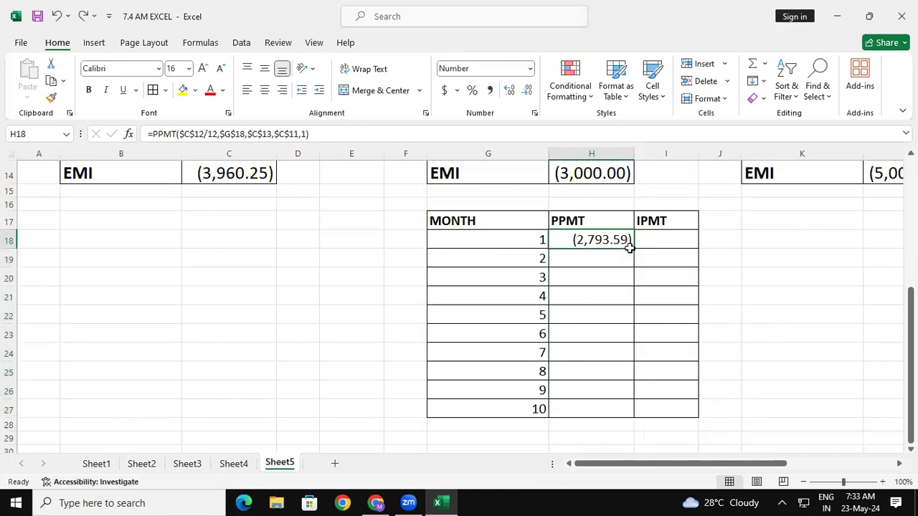
- Format H18 as Currency, try filling its PPMT formula down to H27 again, and undo the fill
key(ctrl+shift+4)
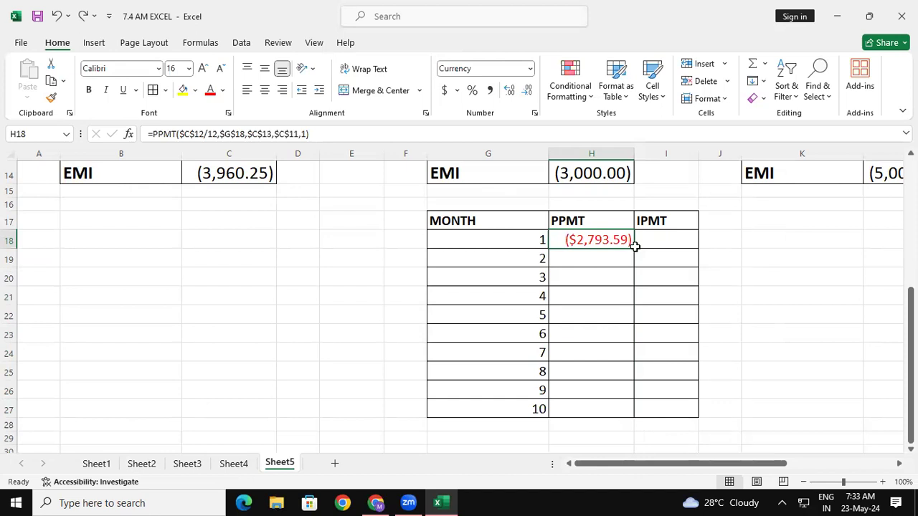
drag(632, 245, 608, 404)
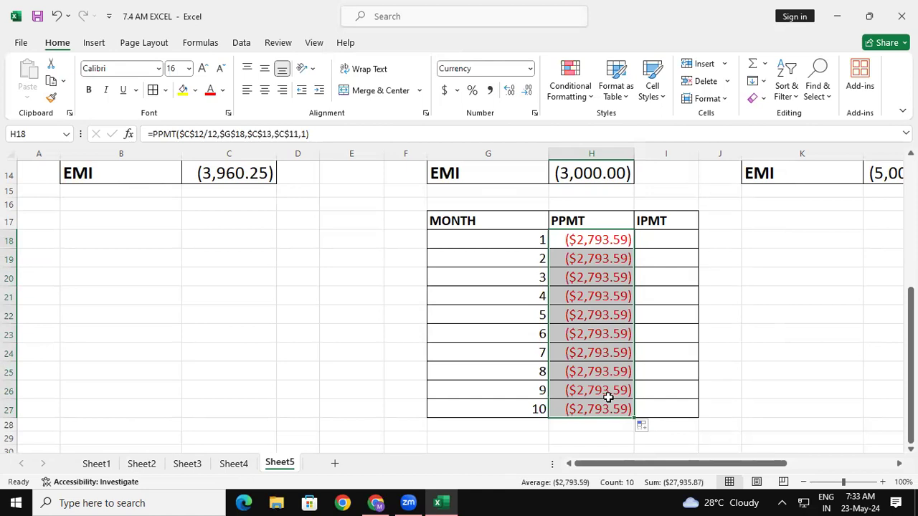
key(ctrl+z)
- Clear H18 and start a new PPMT formula there with $C$12/12 as the rate
key(Delete)
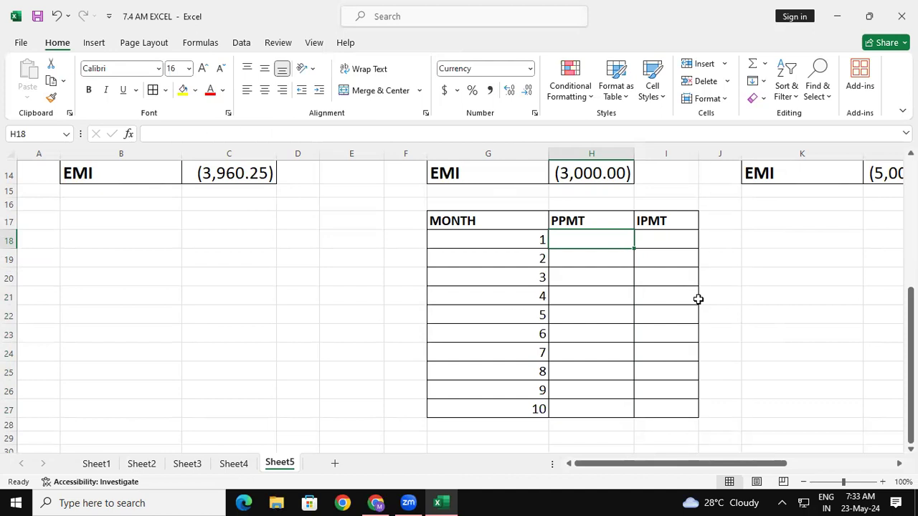
text(=)
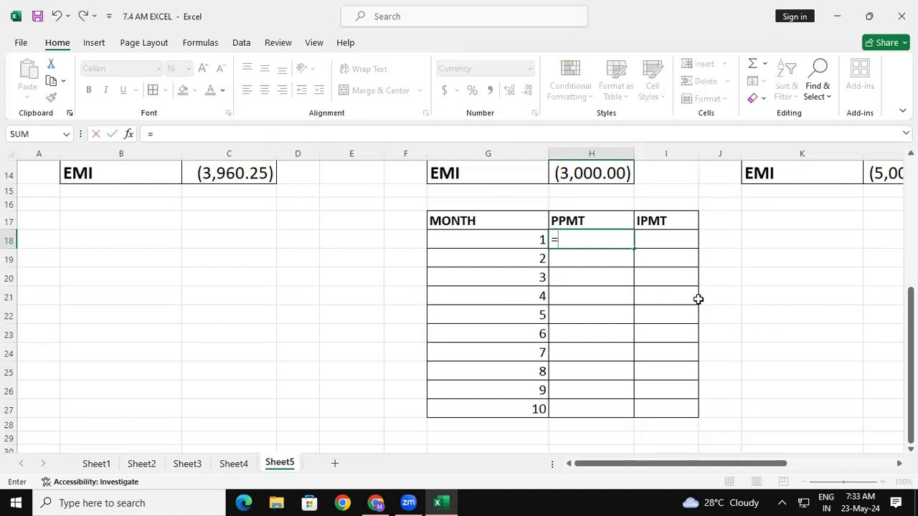
text(PPMT)
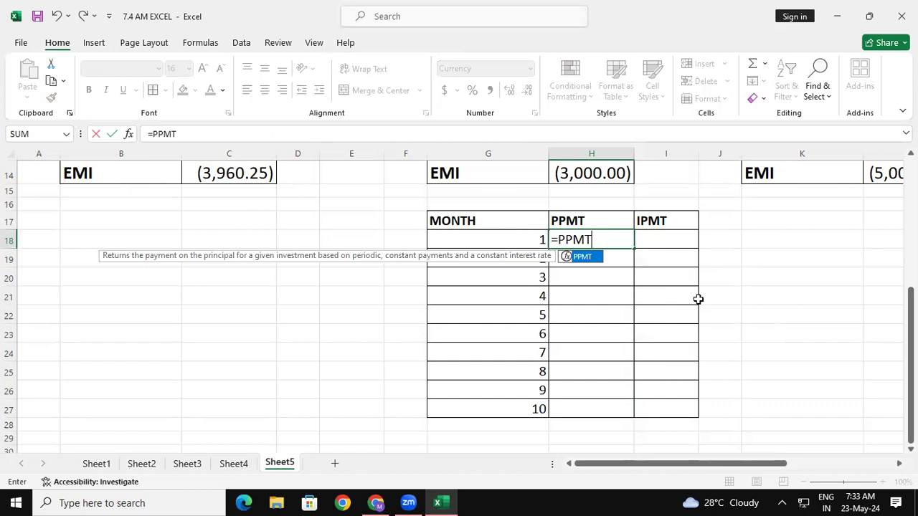
text(()
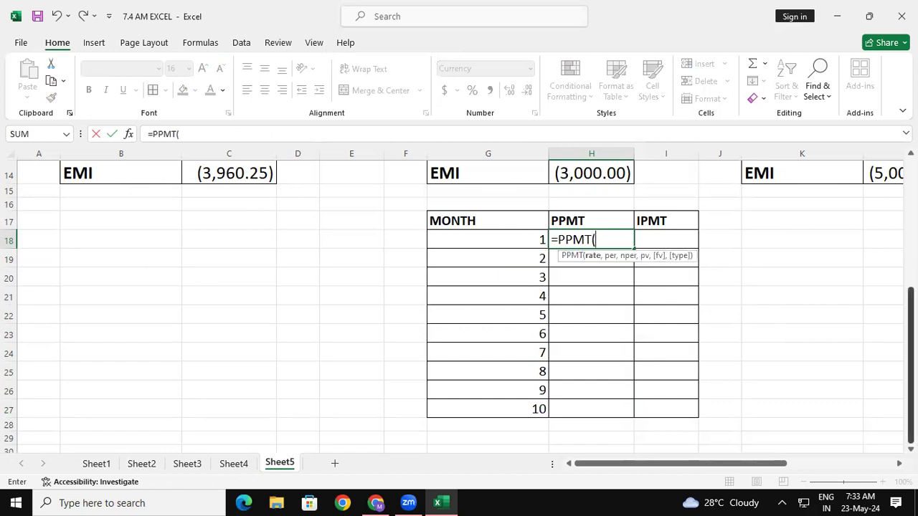
drag(911, 322, 909, 288)
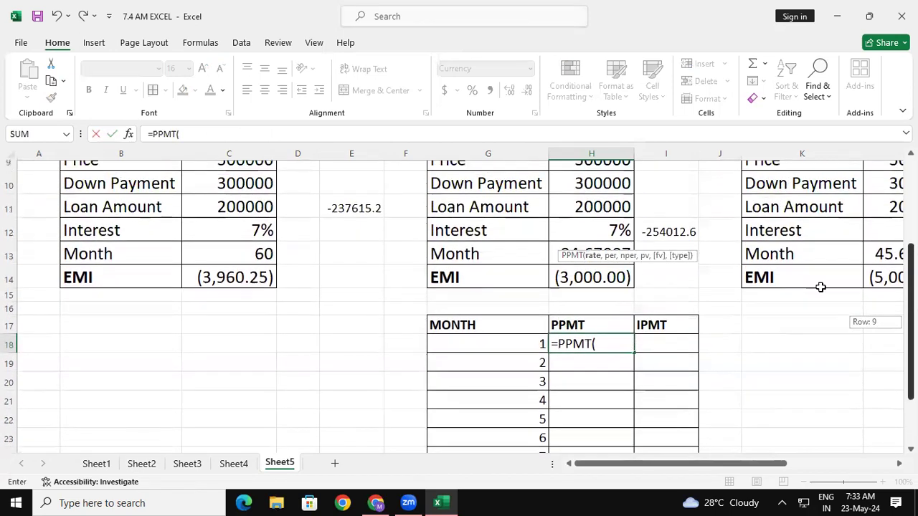
click(253, 222)
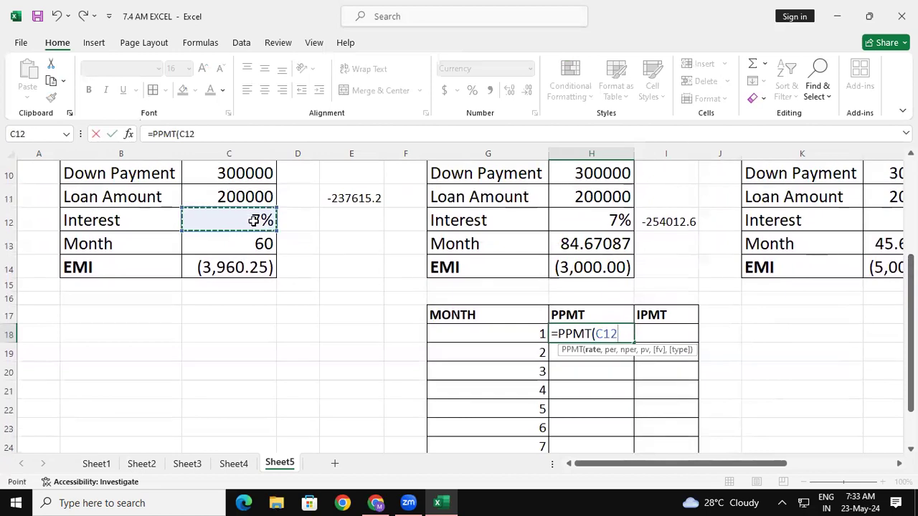
key(F4)
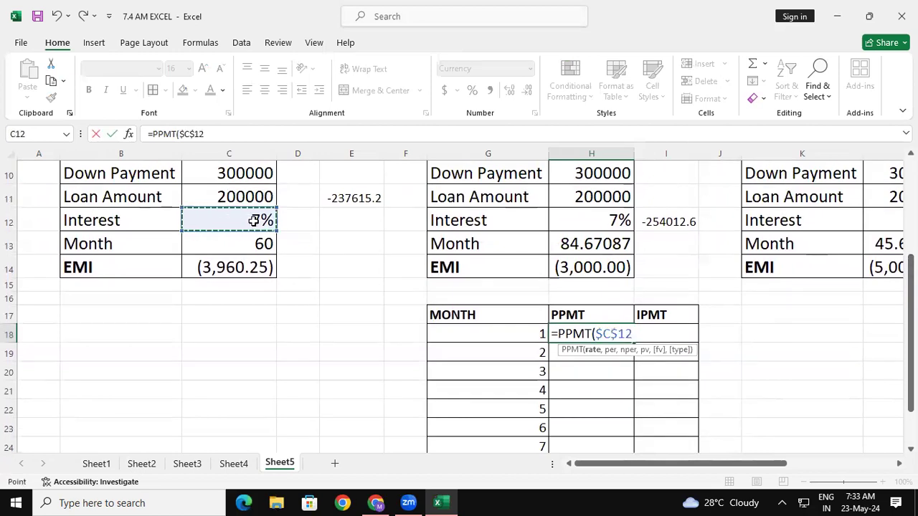
text(/12,)
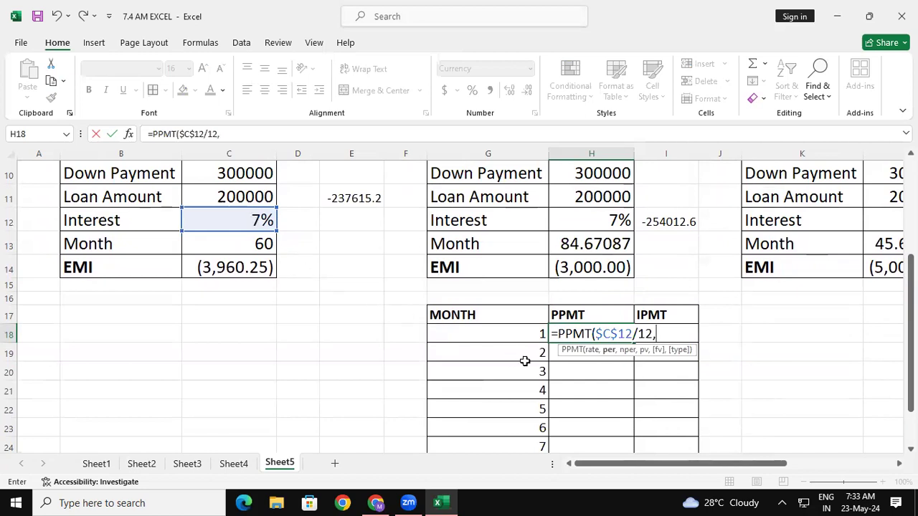
- Add the relative reference G18 as the period and $C$13 as the number of payments to the PPMT formula
click(513, 334)
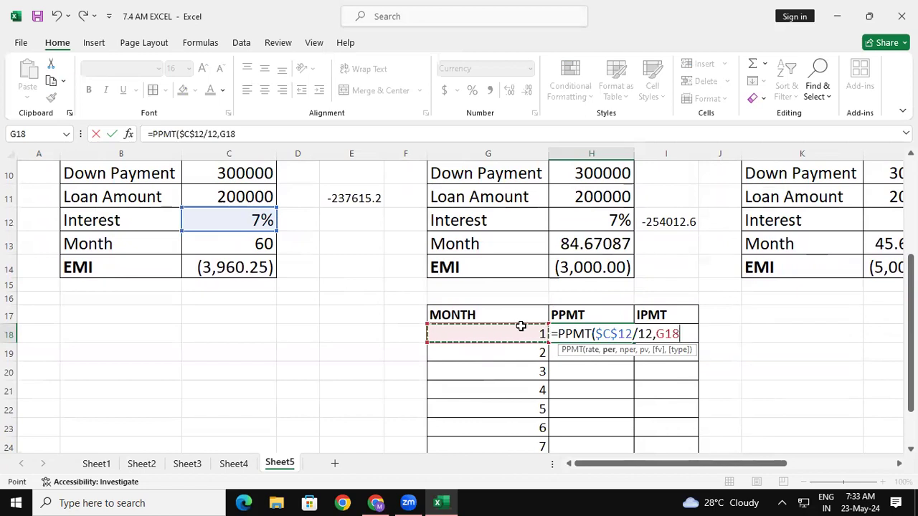
text(,)
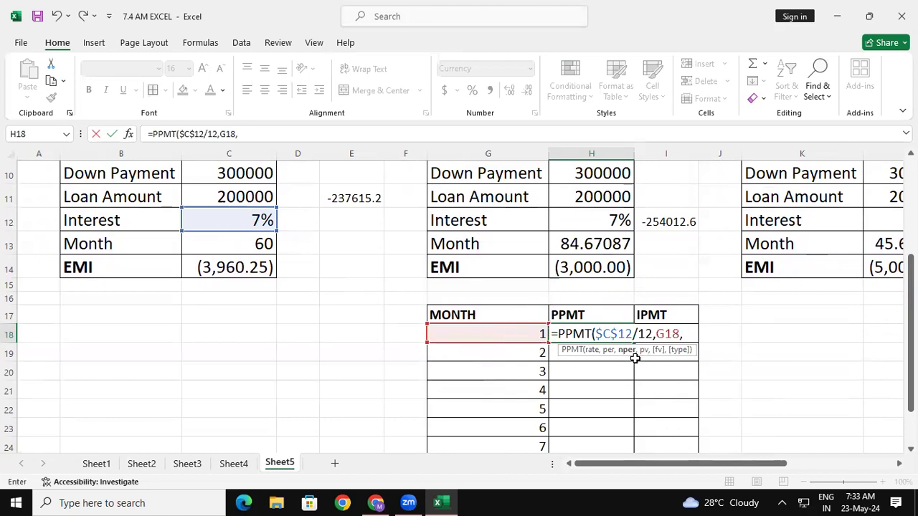
click(259, 244)
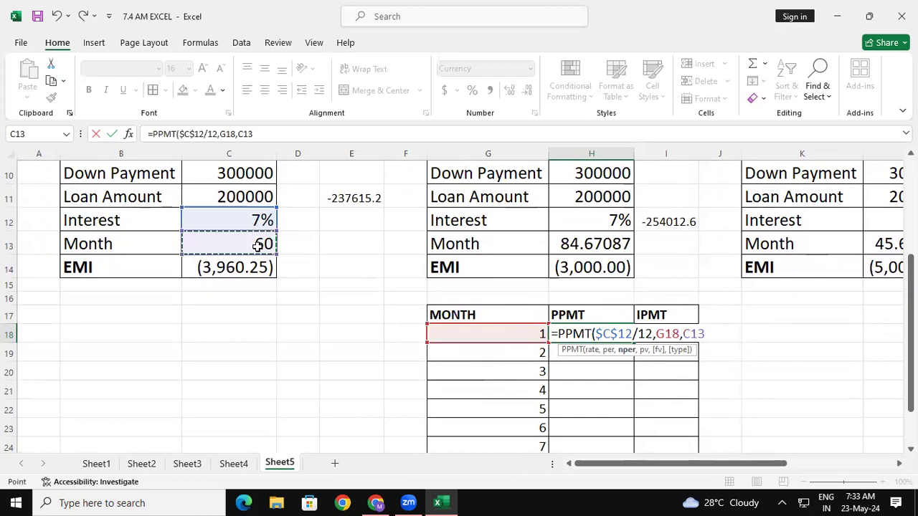
key(F4)
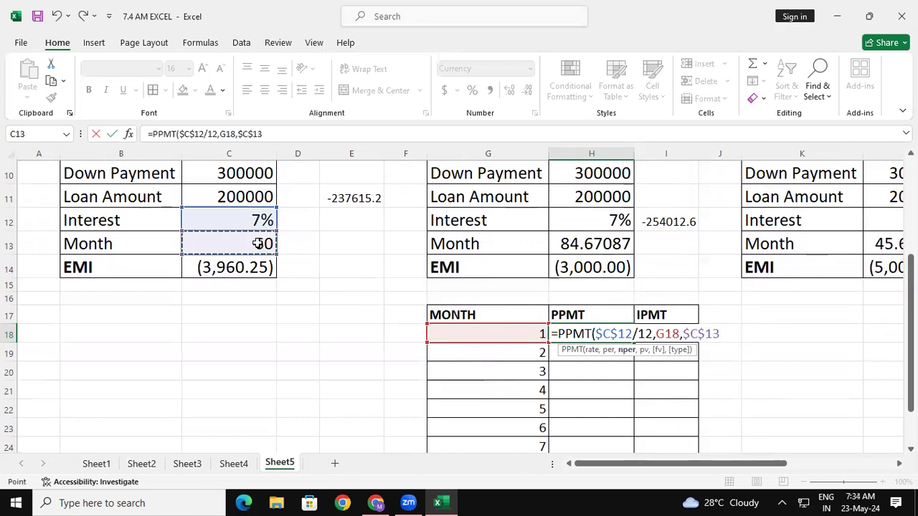
text(,)
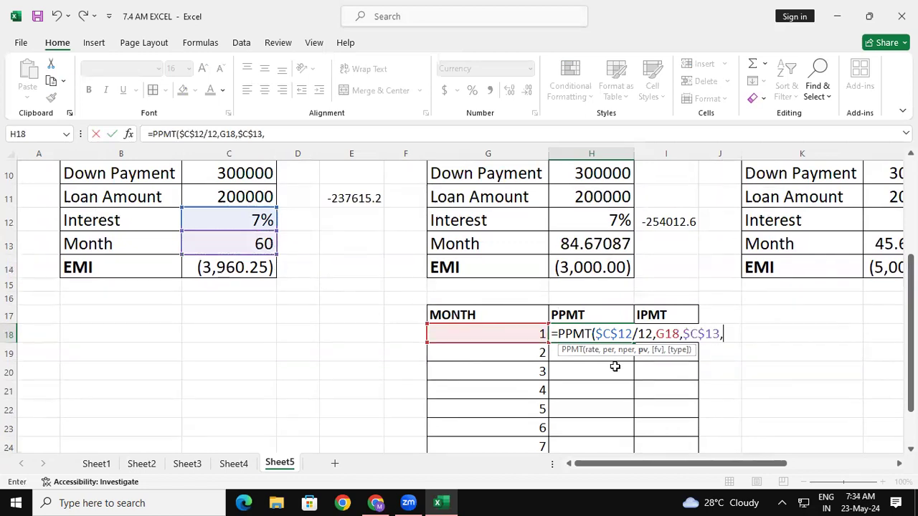
- Complete the PPMT formula in H18 with loan amount $C$11 as present value and 1 as future value
click(204, 197)
key(F4)
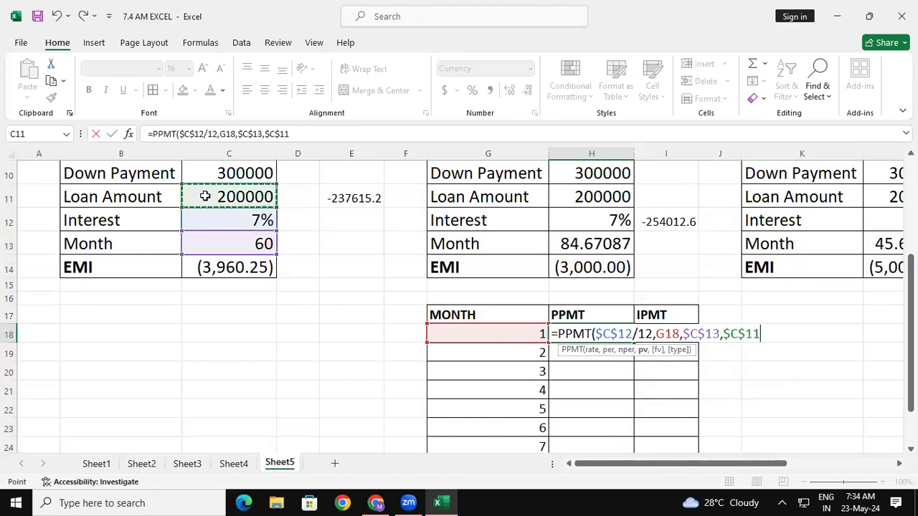
text(,1)
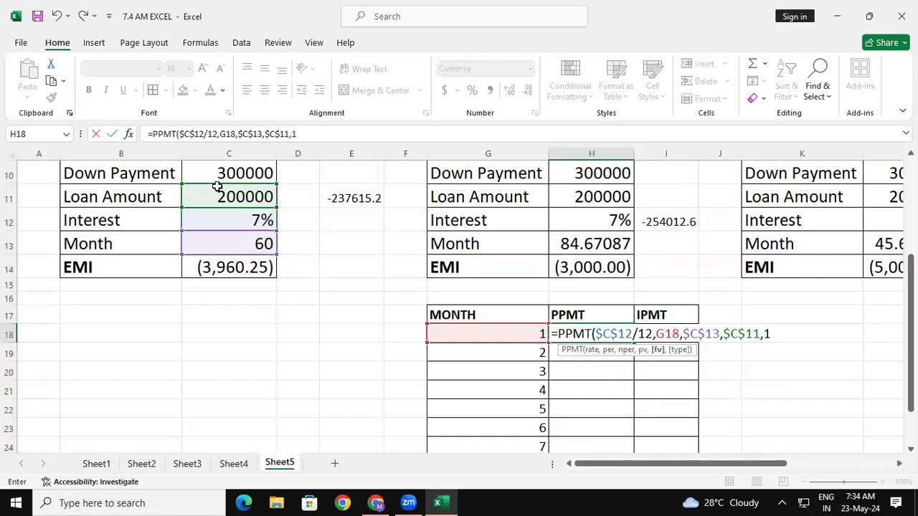
key(Return)
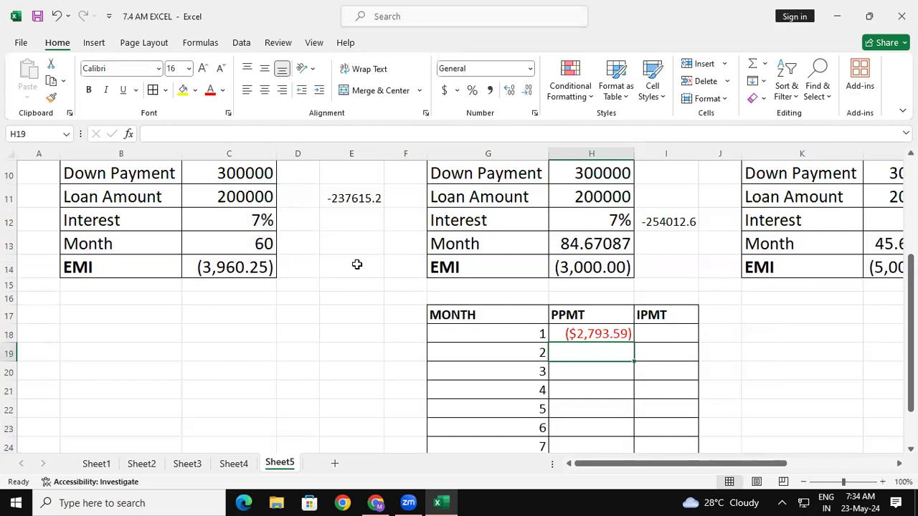
- Format H18 as Number with negatives in black parentheses like (1,234.10), and fill its formula down to month 10 in H27
click(623, 334)
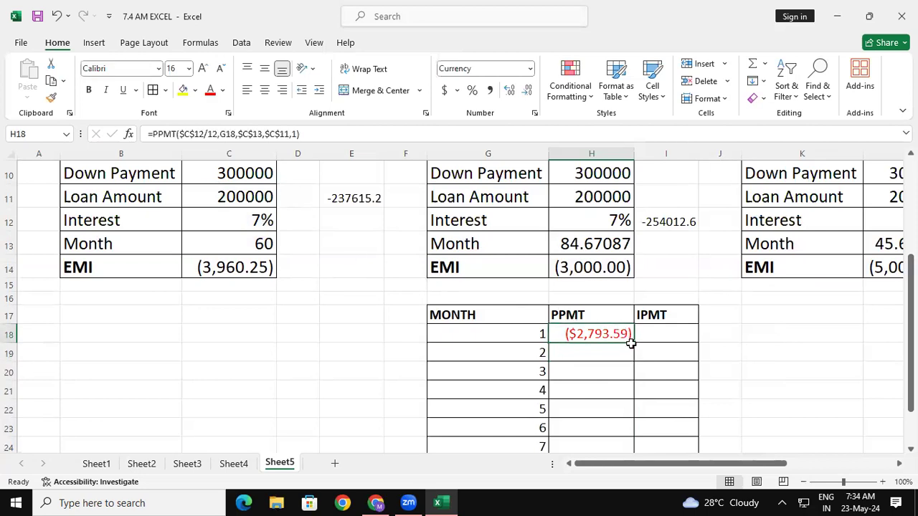
click(534, 112)
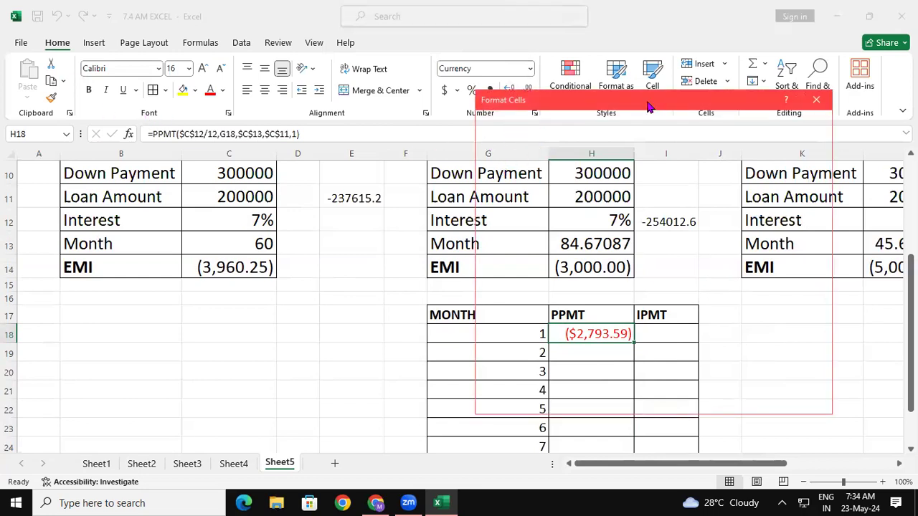
drag(647, 106, 326, 58)
click(178, 115)
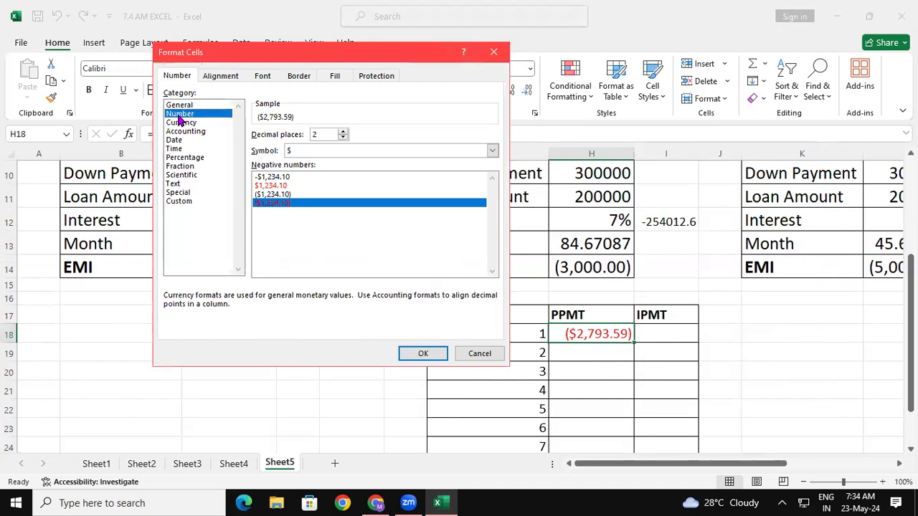
click(278, 194)
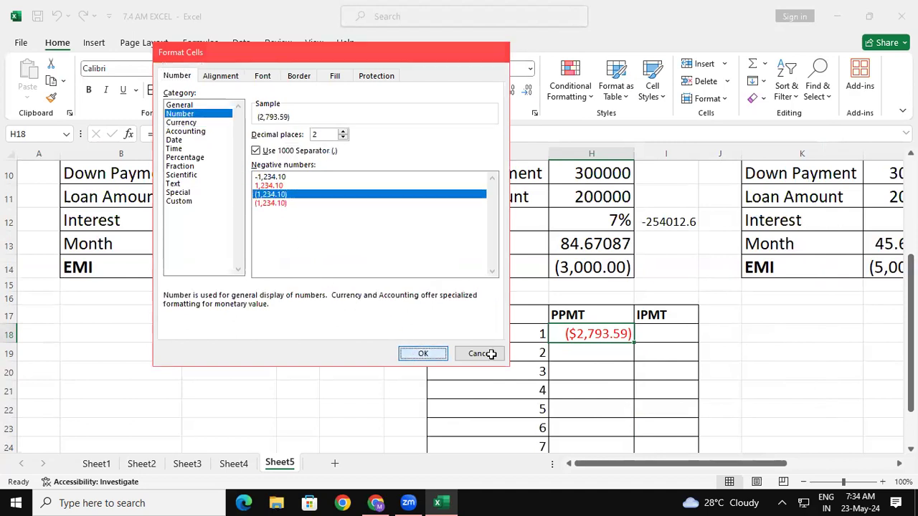
key(Return)
drag(634, 343, 614, 418)
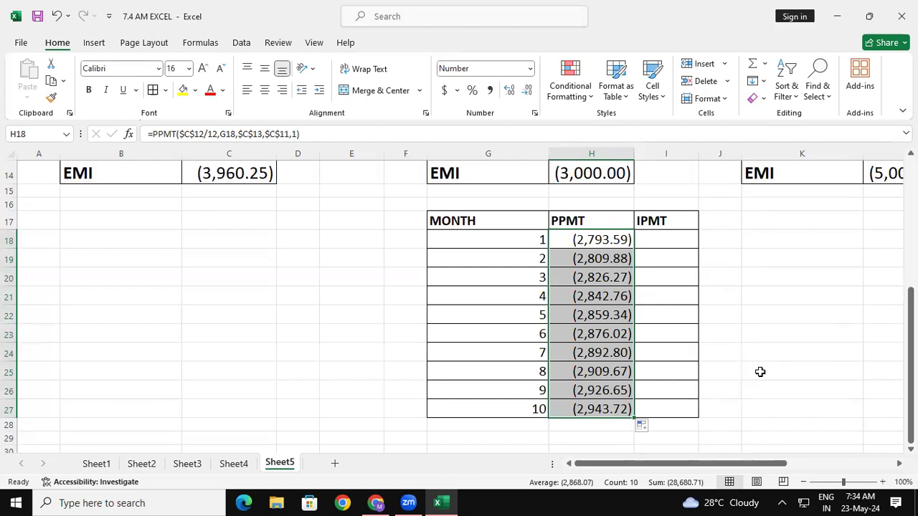
click(760, 371)
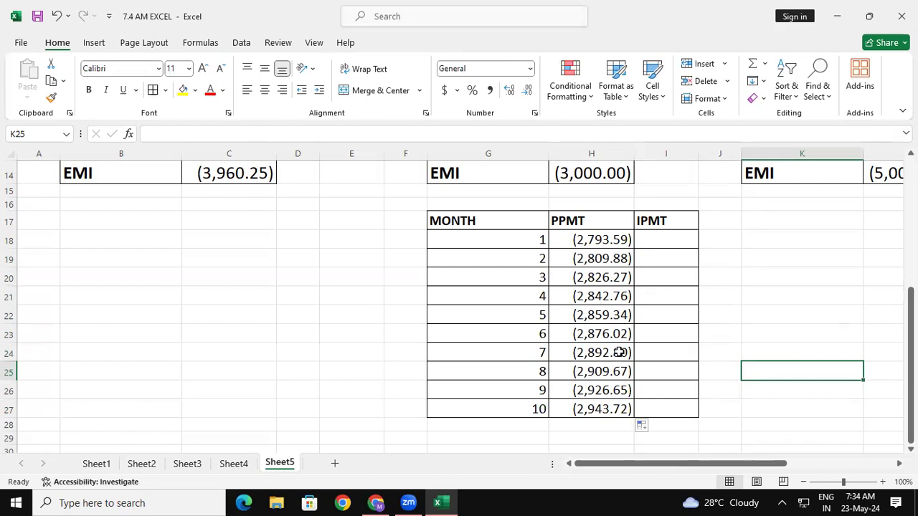
- Start an IPMT formula in I18 with the absolute interest reference $C$12 divided by 12 as the rate
click(672, 237)
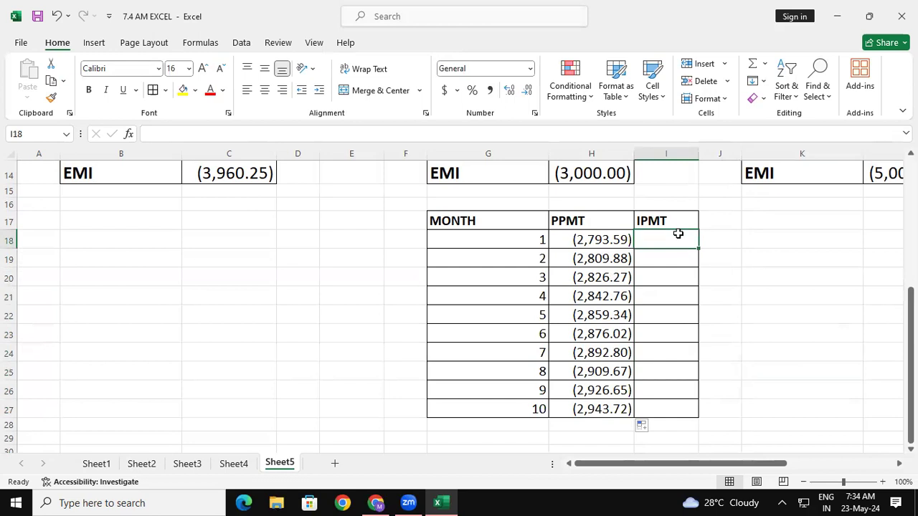
text(=)
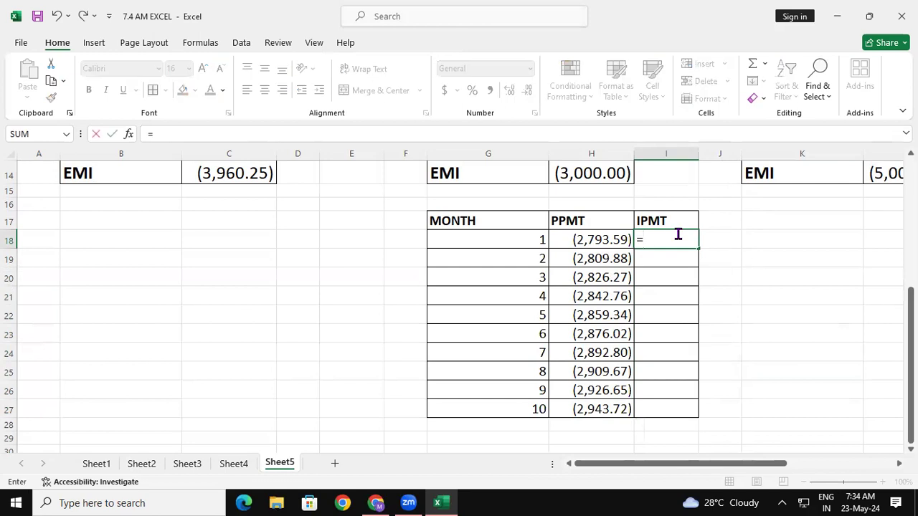
text(IPMT)
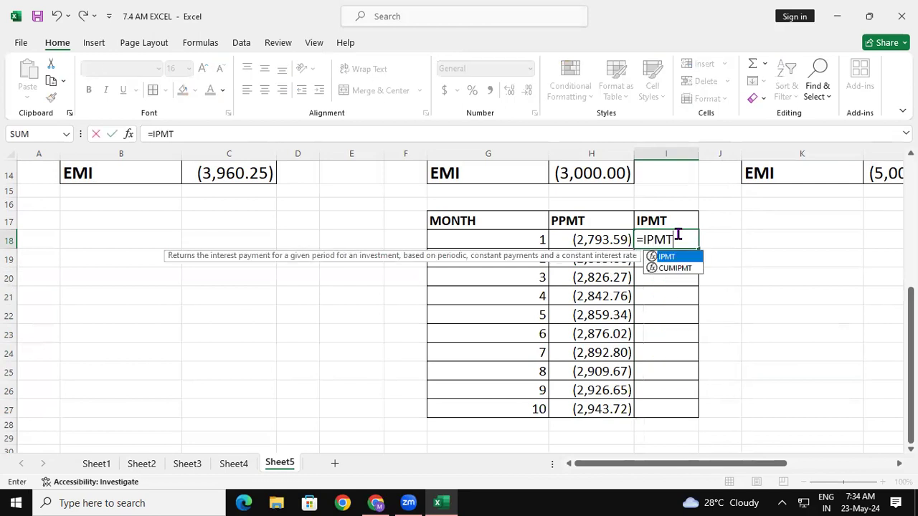
text(()
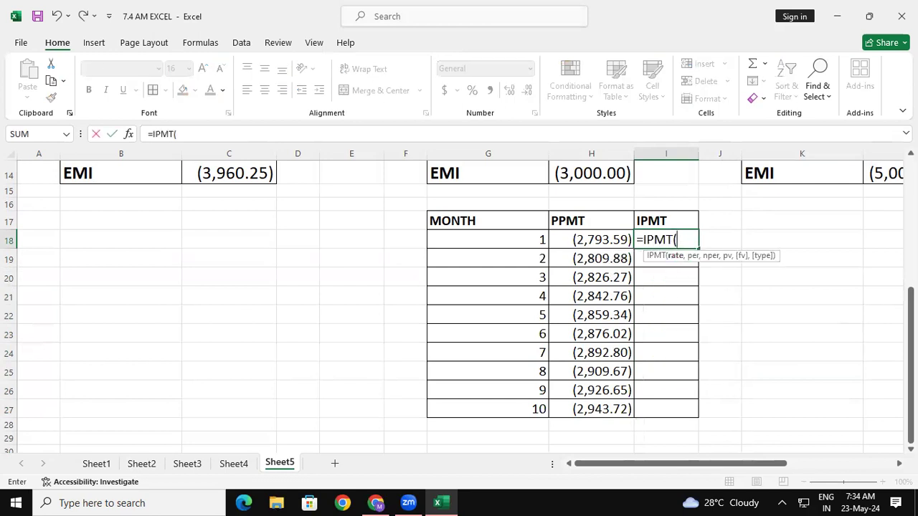
scroll(282, 280, up, 2)
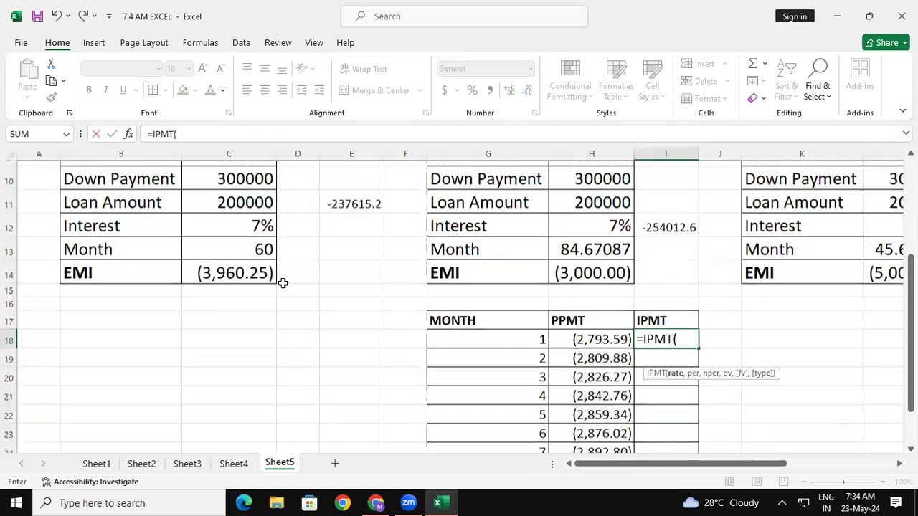
click(263, 220)
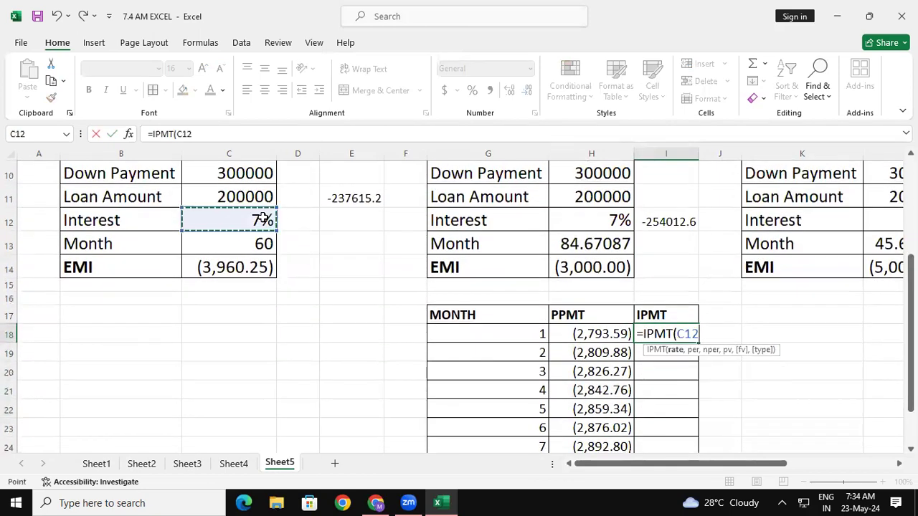
key(F4)
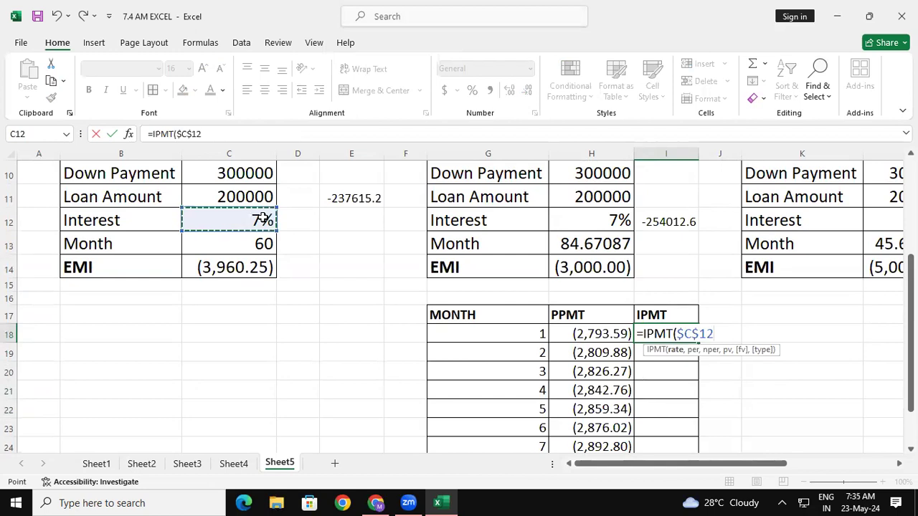
text(/)
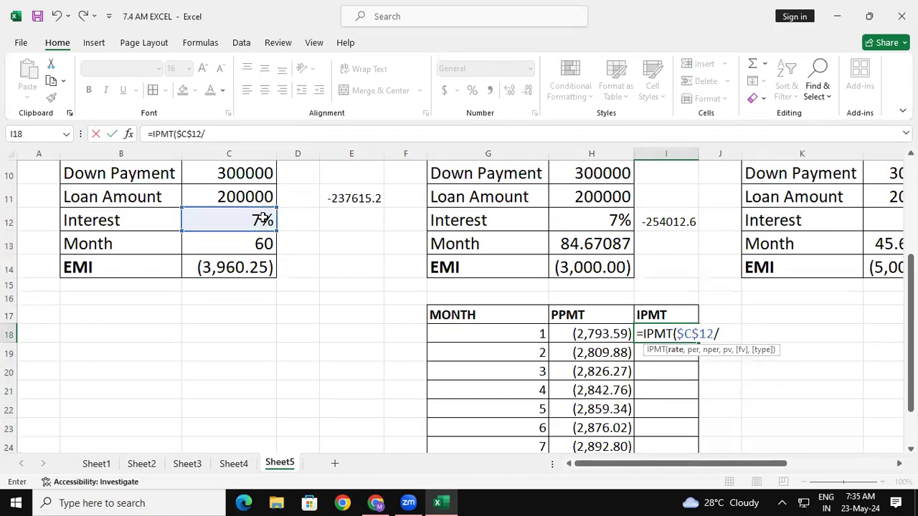
text(12,)
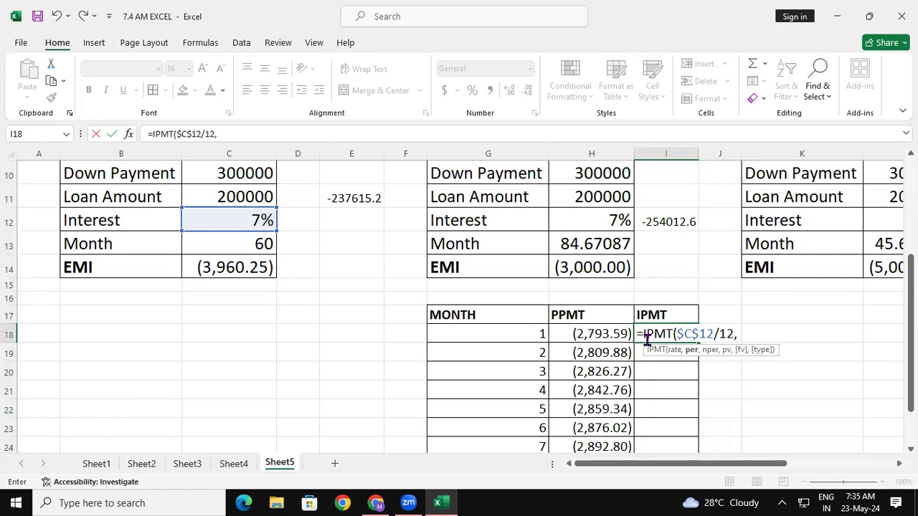
- Add the relative month reference G18 as the period and $C$13 as the number of payments to the IPMT formula
click(530, 337)
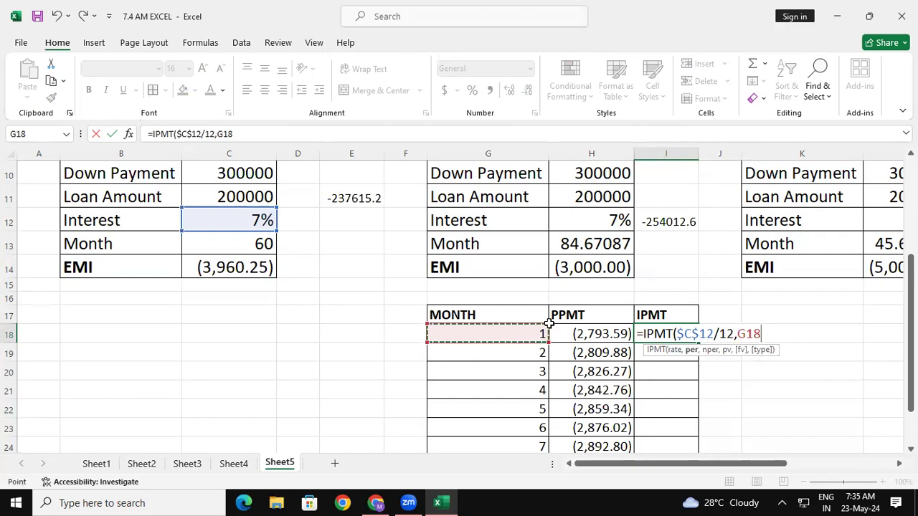
text(,)
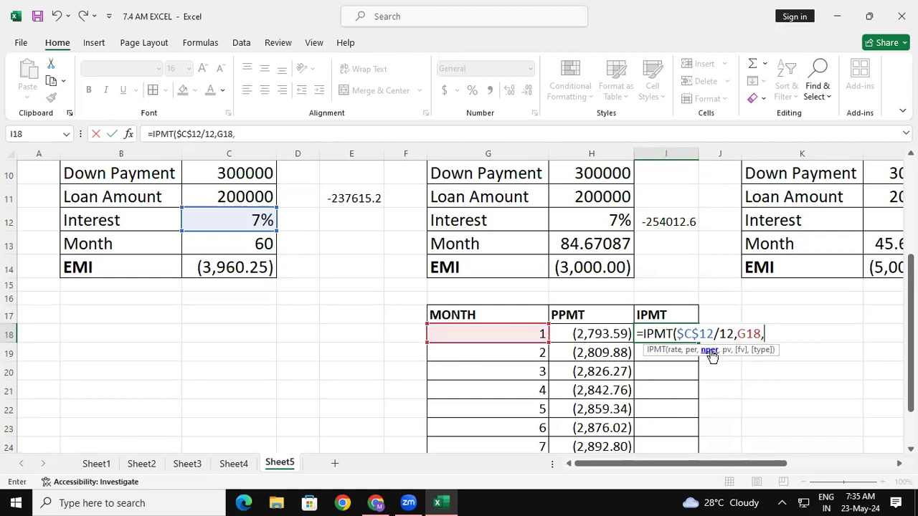
click(262, 245)
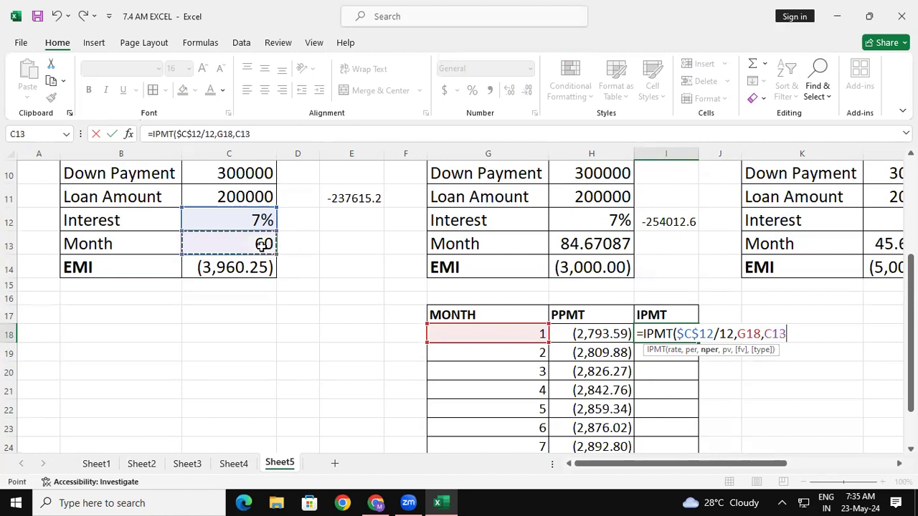
key(F4)
text(,)
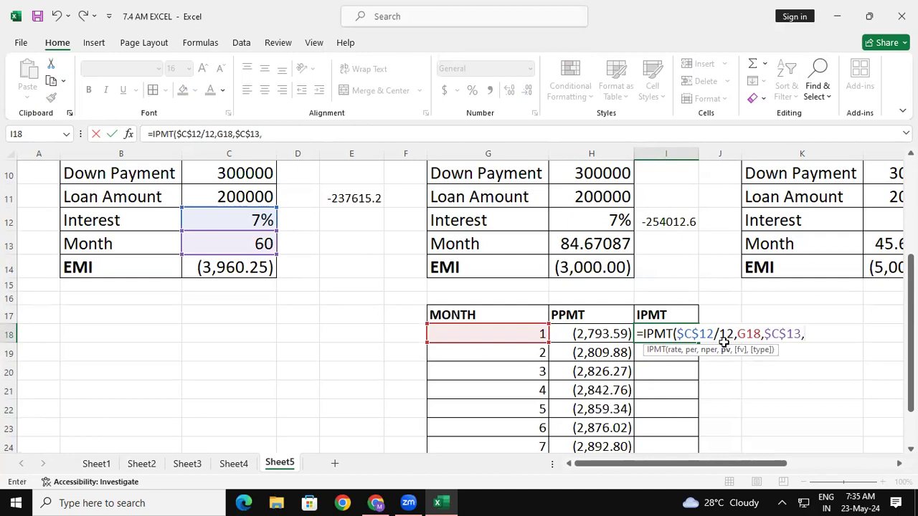
- Complete the IPMT formula in I18 with loan amount $C$11 as present value and 1 as future value
click(240, 193)
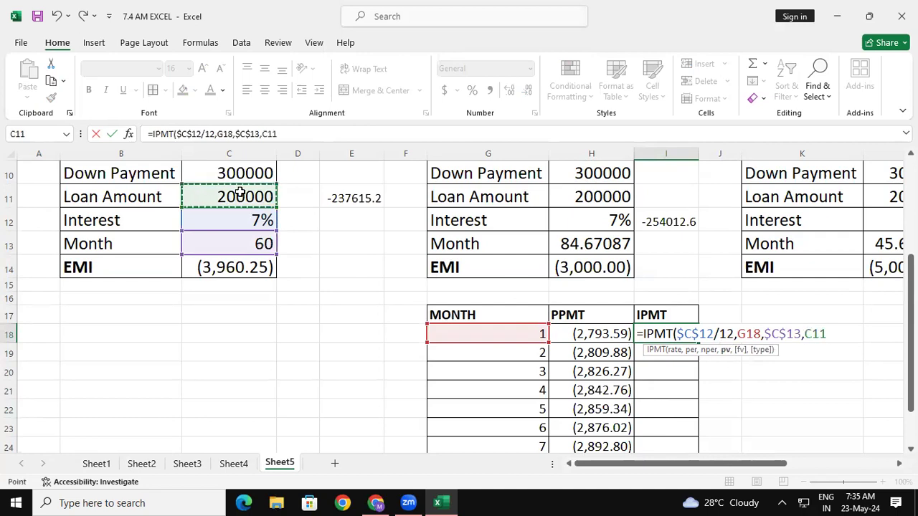
key(F4)
text(,)
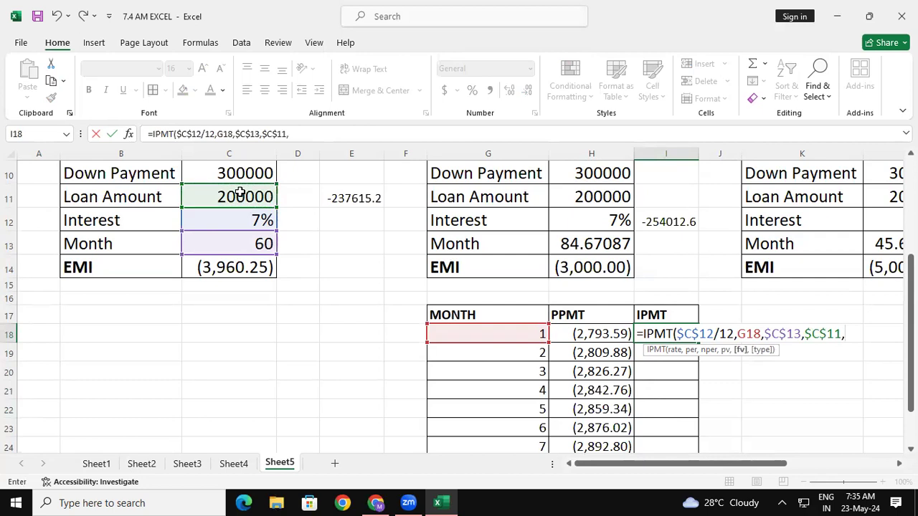
text(1))
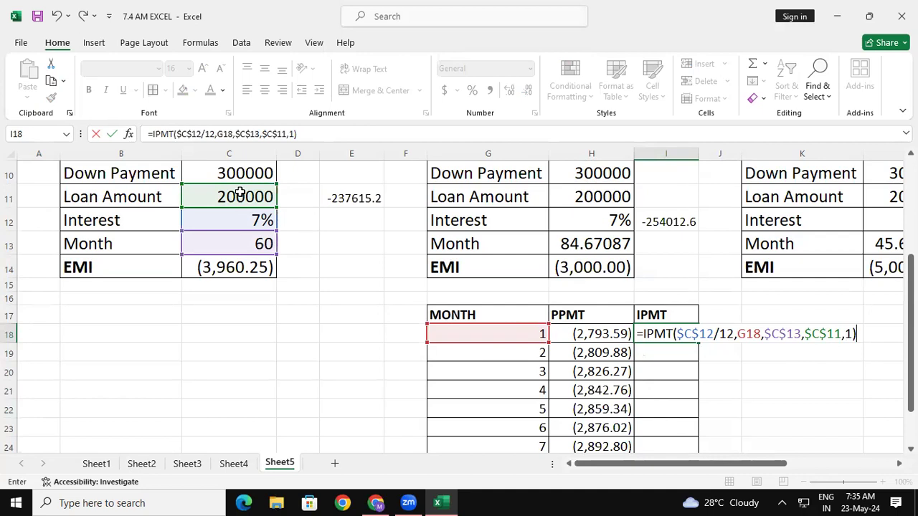
key(Return)
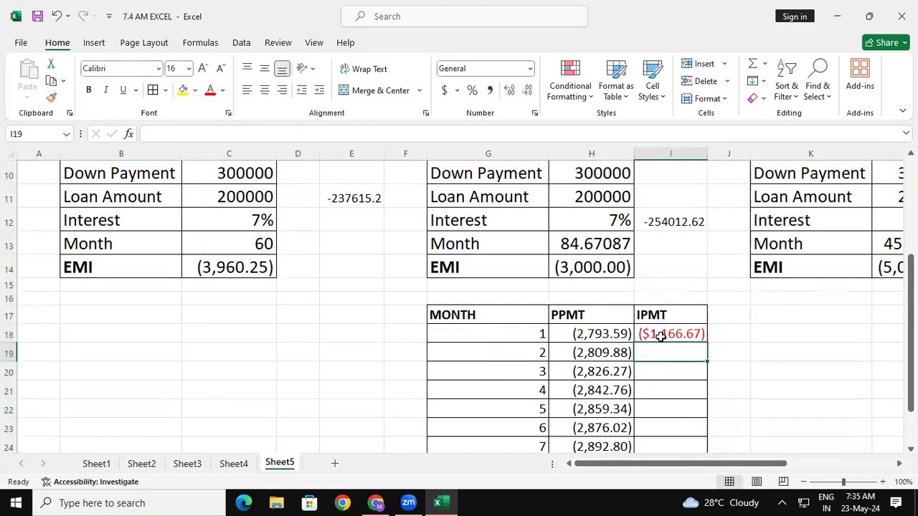
- Format I18 as Number with negatives in black parentheses like (1,234.10), and fill its IPMT formula down to month 10 in I27
click(656, 334)
click(534, 113)
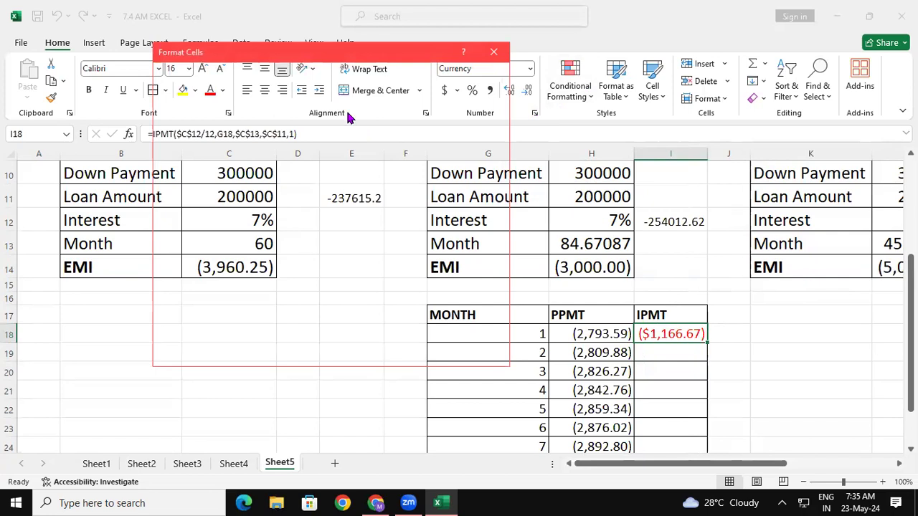
click(181, 113)
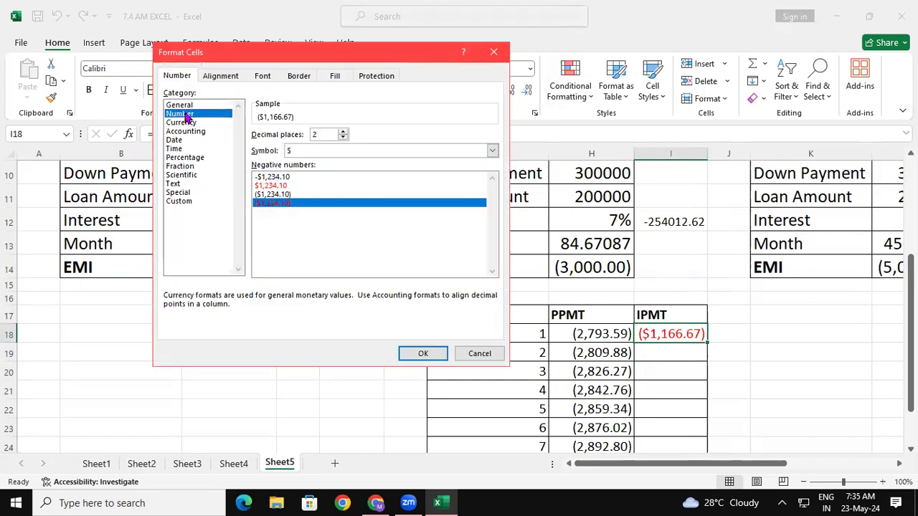
click(271, 194)
click(418, 353)
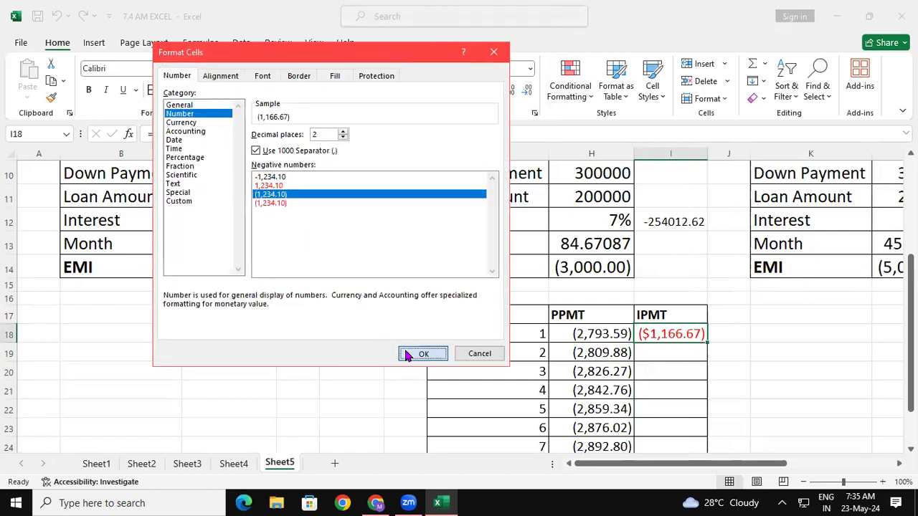
drag(911, 330, 911, 363)
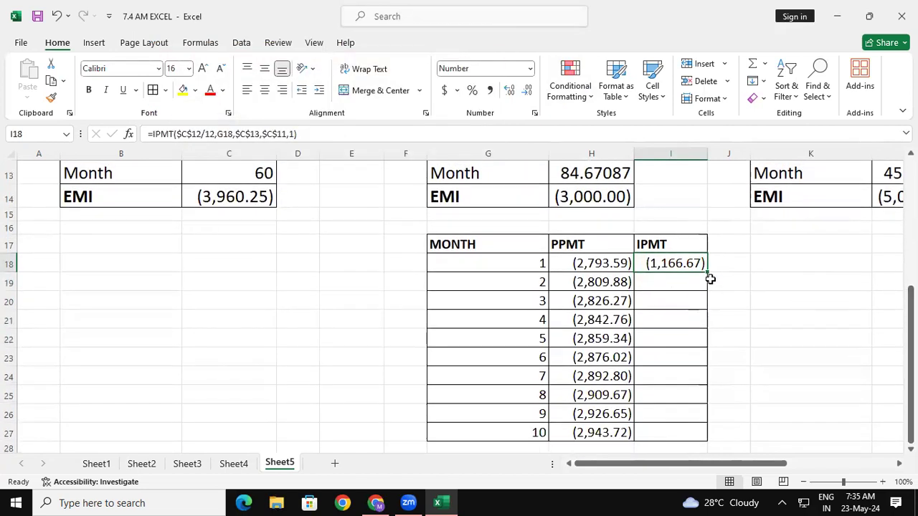
drag(708, 271, 710, 443)
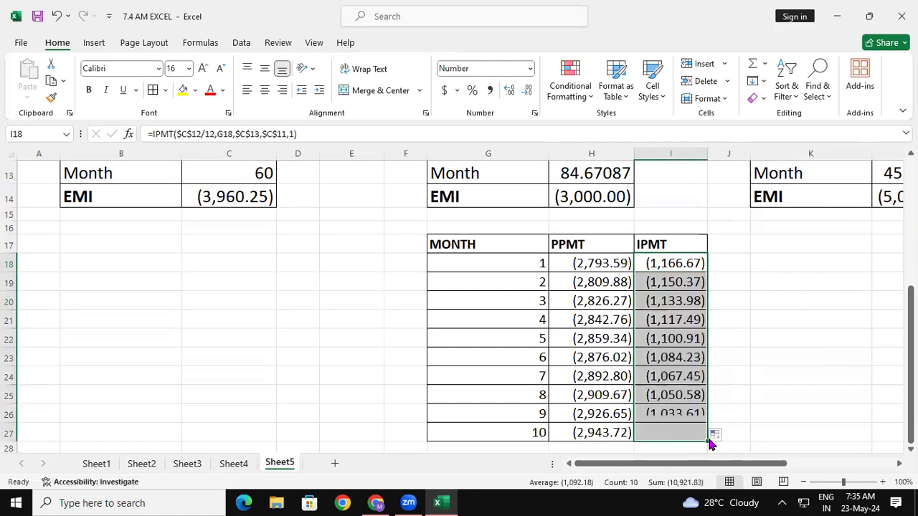
click(738, 280)
- Examine the monthly interest results and formulas in the IPMT column and the EMI formula in C14
click(671, 264)
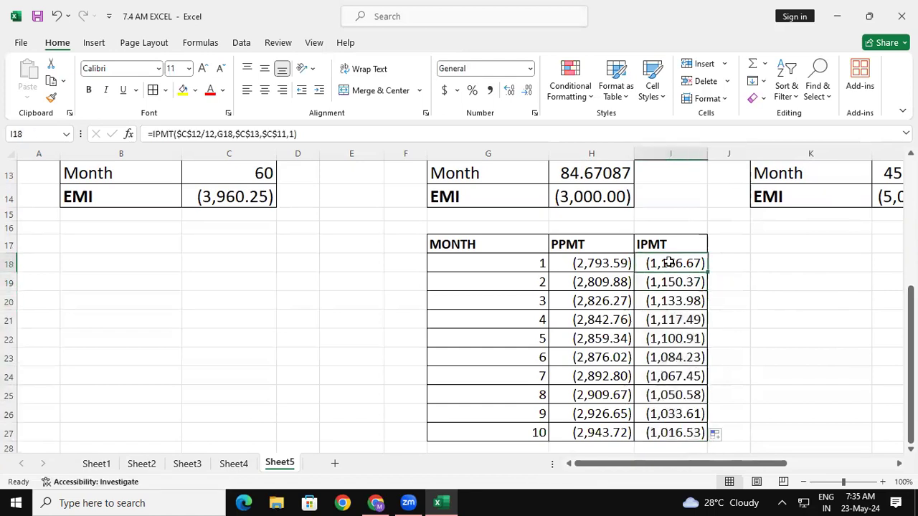
click(671, 286)
click(674, 299)
click(675, 321)
click(674, 342)
click(674, 369)
click(670, 352)
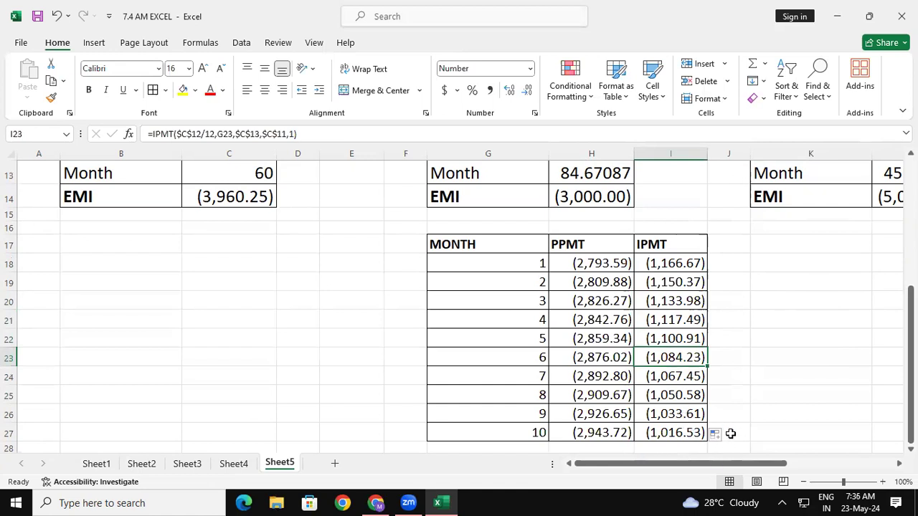
click(736, 260)
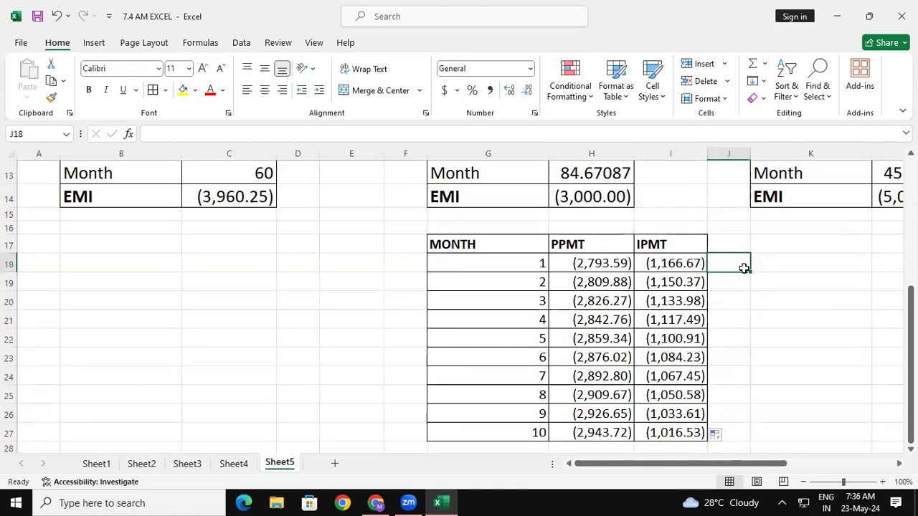
click(260, 205)
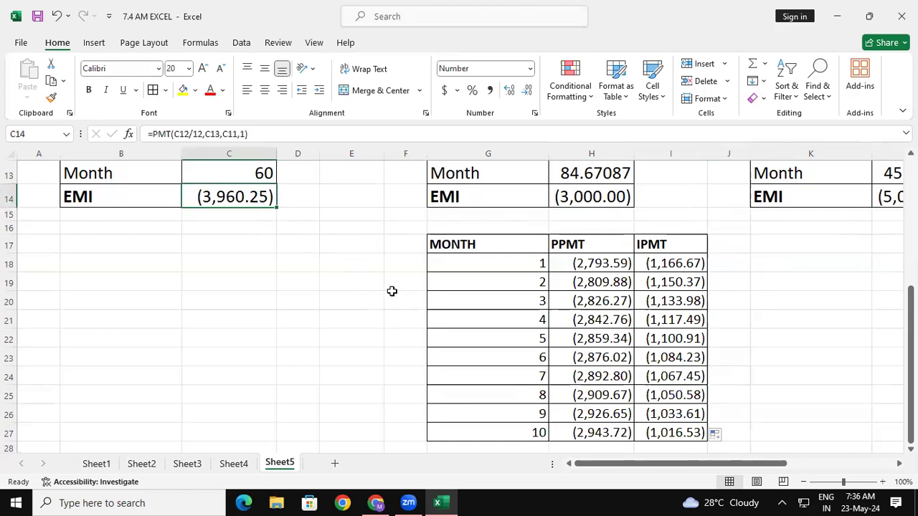
- Add the month 1 principal and interest in J18 with the formula =H18+I18
click(740, 266)
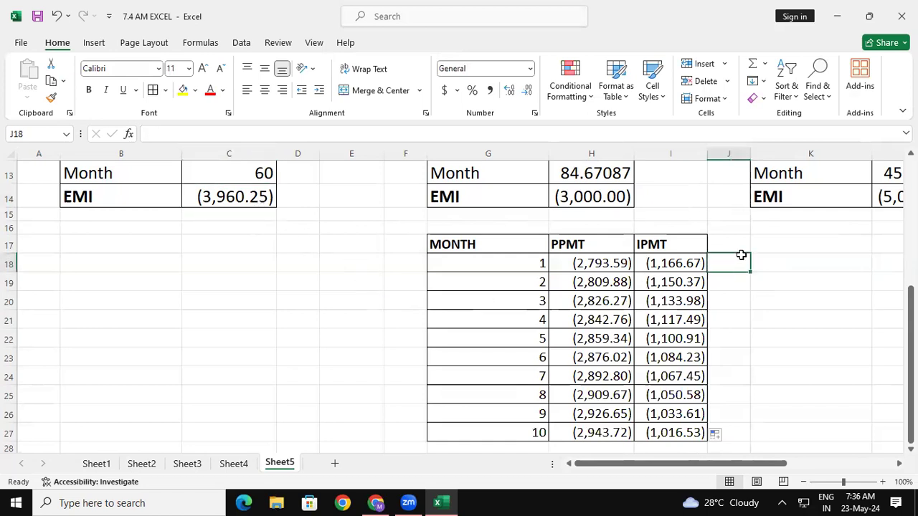
text(=)
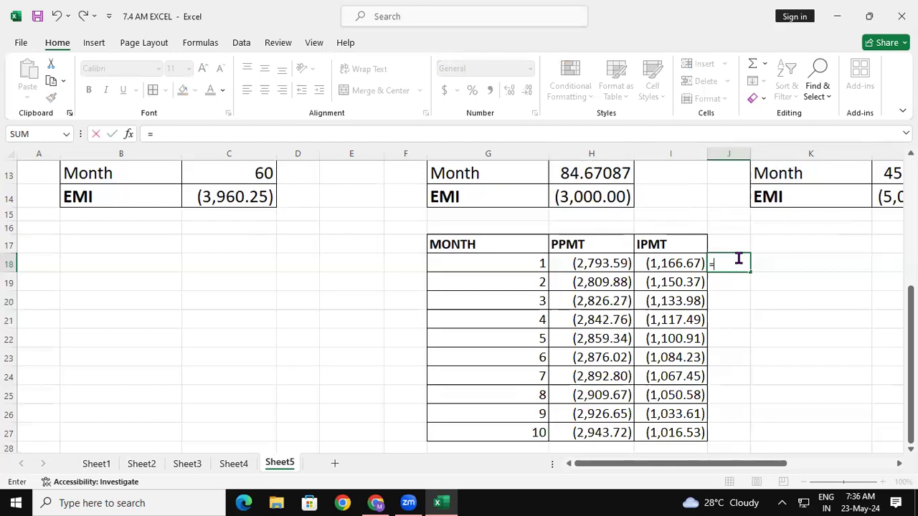
click(608, 263)
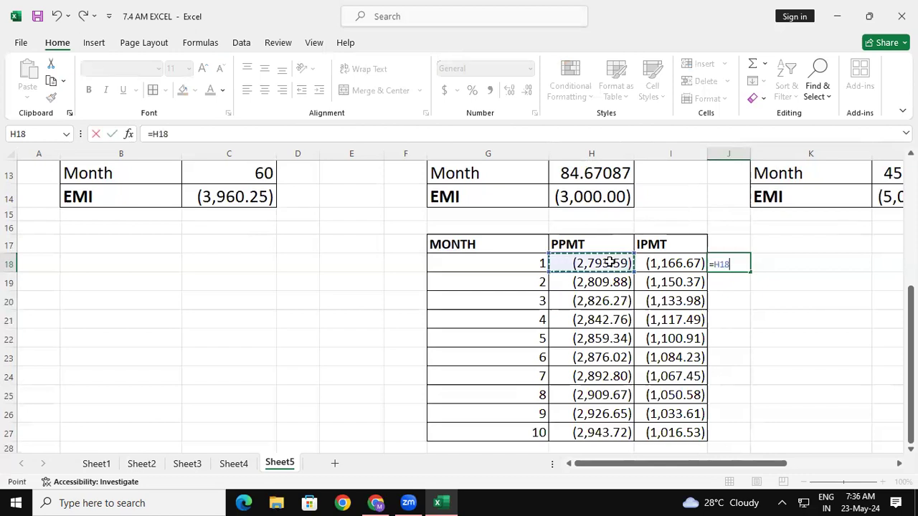
text(+)
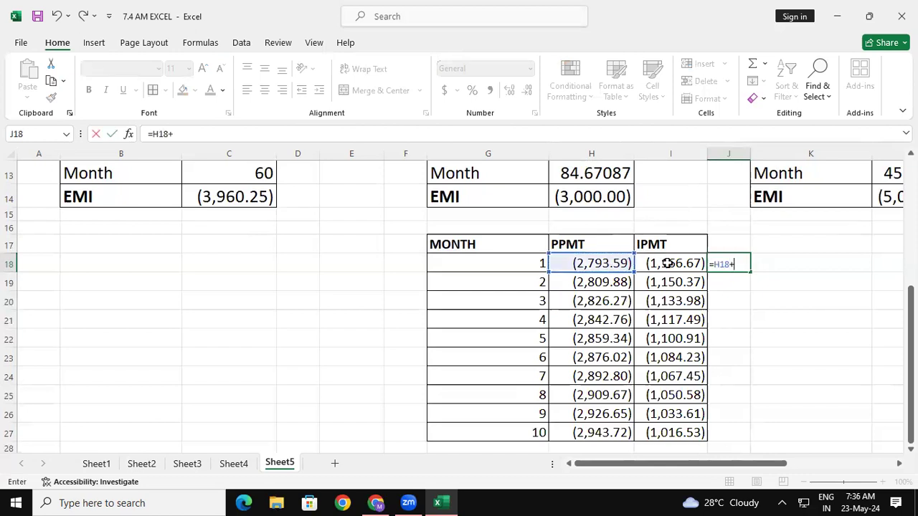
click(667, 264)
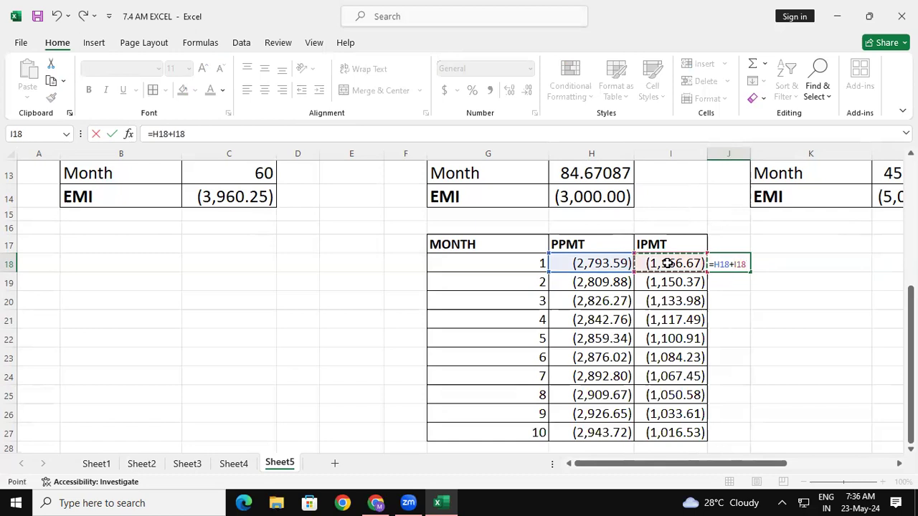
key(Return)
click(738, 265)
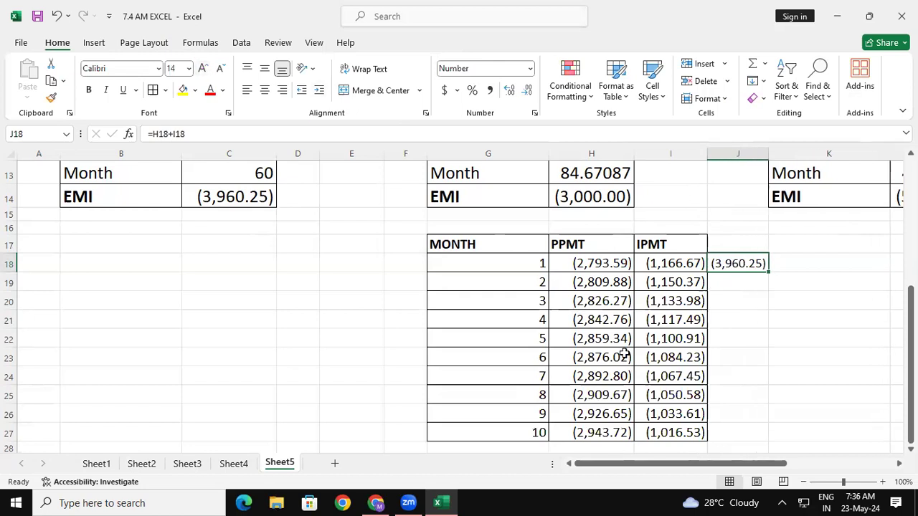
- Add the month 7 principal and interest in J24 with the formula =H24+I24
click(725, 377)
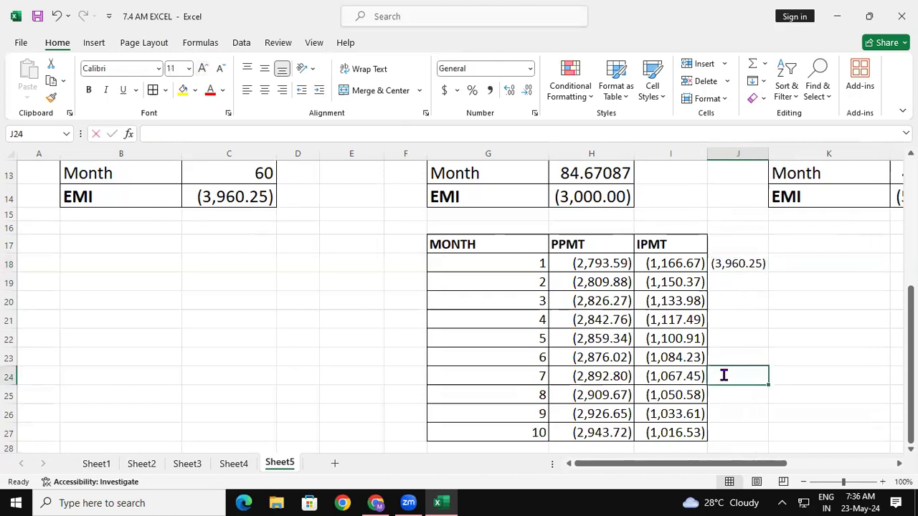
text(=)
click(607, 376)
text(+)
click(665, 374)
key(Return)
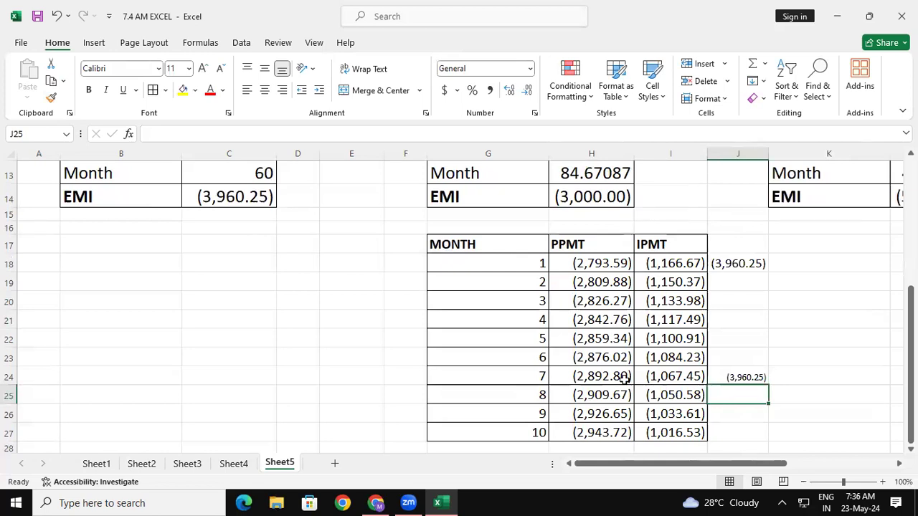
scroll(624, 380, right, 3)
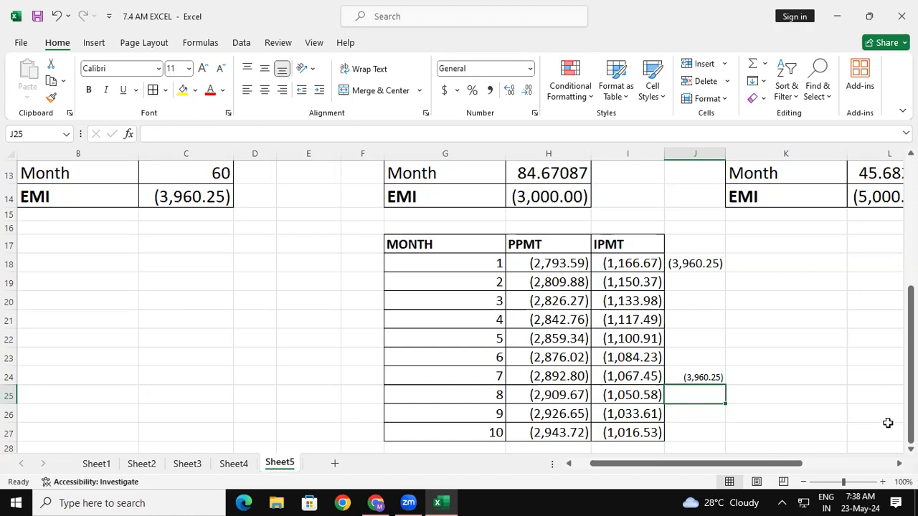
- Handwrite the start of the formula, "=PPMT(sel intt", in red over the blank area beneath the loan tables
scroll(806, 313, down, 2)
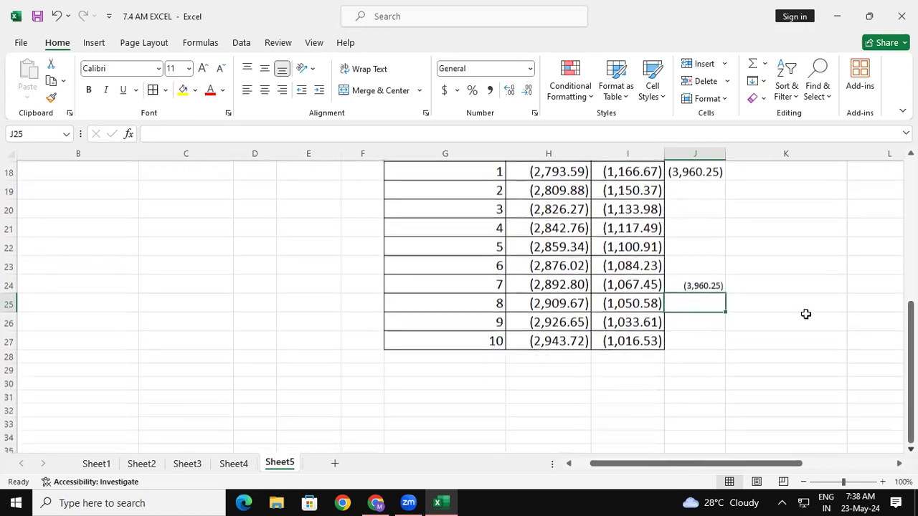
click(890, 158)
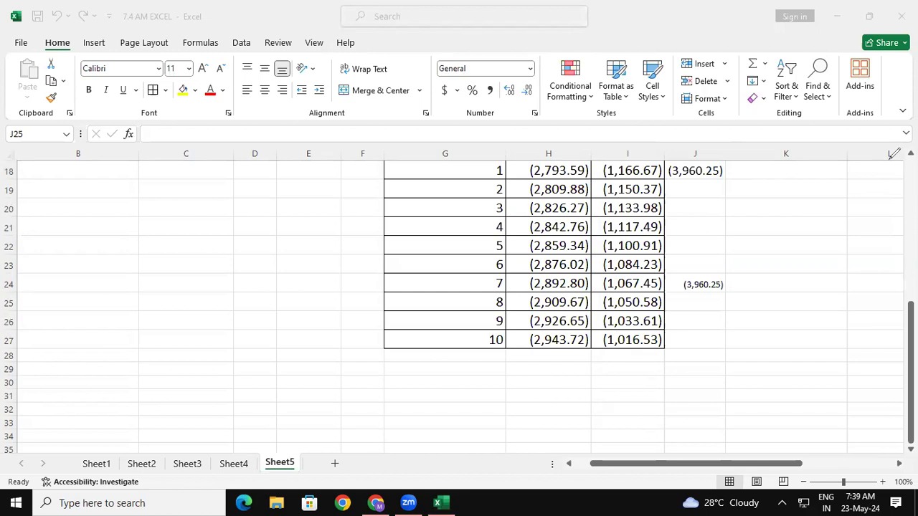
mouse_move(60, 364)
mouse_down()
mouse_move(76, 363)
mouse_move(75, 377)
mouse_move(91, 374)
mouse_move(91, 386)
mouse_up()
mouse_move(87, 365)
mouse_down()
mouse_move(103, 364)
mouse_move(94, 370)
mouse_move(111, 386)
mouse_up()
mouse_move(109, 361)
mouse_down()
mouse_move(119, 360)
mouse_move(115, 370)
mouse_move(140, 367)
mouse_move(152, 383)
mouse_move(175, 361)
mouse_up()
drag(164, 363, 164, 387)
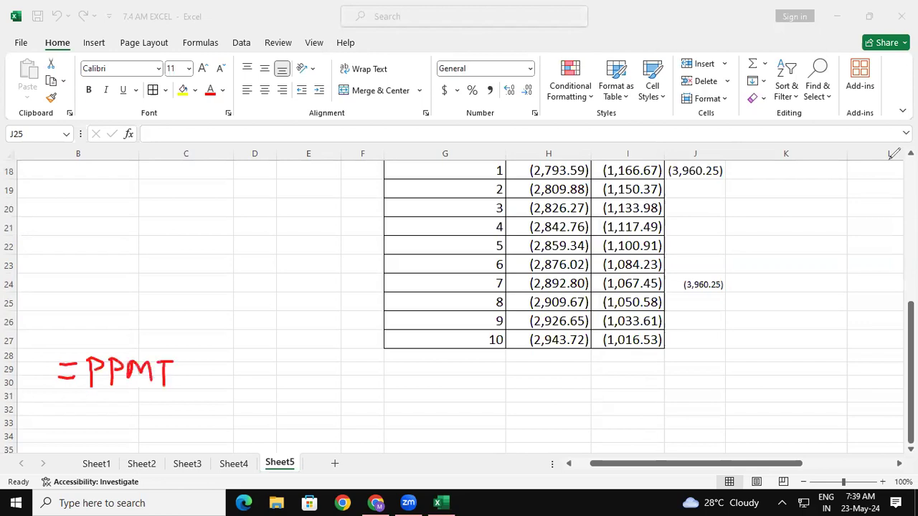
drag(201, 337, 196, 413)
drag(209, 362, 201, 381)
mouse_move(222, 372)
mouse_down()
mouse_move(215, 375)
mouse_move(234, 357)
mouse_move(236, 382)
mouse_move(295, 377)
mouse_move(310, 365)
mouse_up()
click(260, 369)
- Handwrite the note "Fix — F4" above the formula and draw a circled asterisk beneath it
drag(215, 232, 215, 263)
mouse_move(212, 234)
mouse_down()
mouse_move(235, 227)
mouse_move(237, 241)
mouse_up()
mouse_move(243, 237)
mouse_down()
mouse_move(245, 252)
mouse_move(271, 249)
mouse_up()
mouse_move(276, 240)
mouse_down()
mouse_move(302, 233)
mouse_move(320, 244)
mouse_move(336, 218)
mouse_move(339, 229)
mouse_up()
mouse_move(352, 218)
mouse_down()
mouse_move(351, 243)
mouse_move(369, 233)
mouse_up()
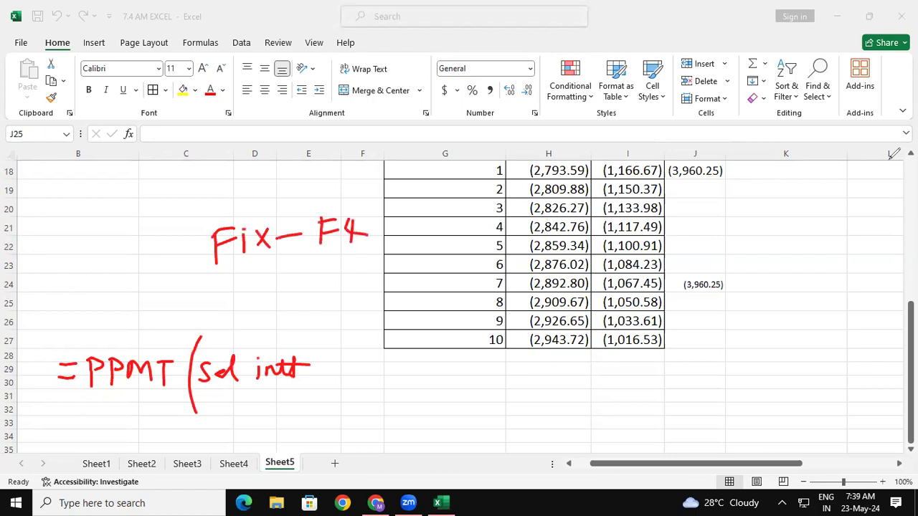
mouse_move(266, 275)
mouse_down()
mouse_move(270, 298)
mouse_move(282, 283)
mouse_move(261, 292)
mouse_up()
drag(256, 279, 286, 300)
mouse_move(281, 264)
mouse_down()
mouse_move(257, 271)
mouse_move(255, 256)
mouse_up()
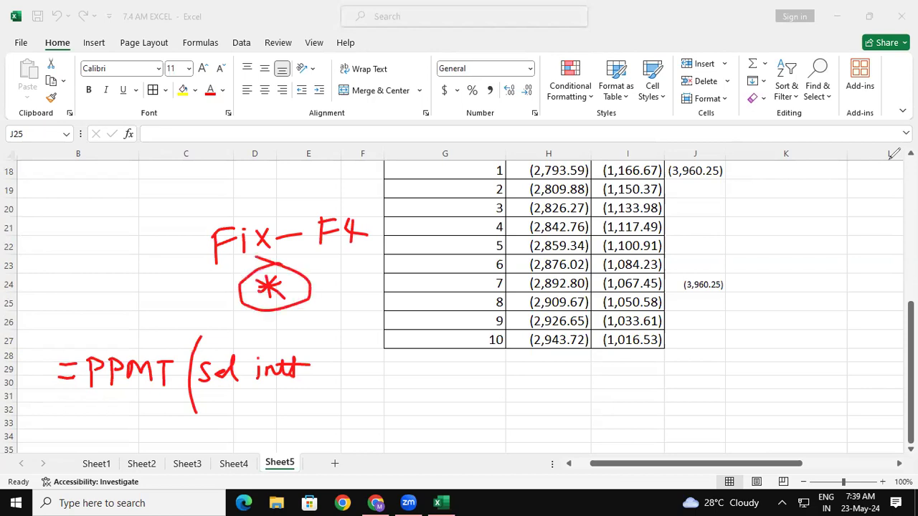
- Extend the handwritten formula with an asterisk on the interest, "/12," and "1 month,"
mouse_move(316, 339)
mouse_down()
mouse_move(317, 354)
mouse_move(325, 341)
mouse_move(306, 354)
mouse_move(321, 349)
mouse_up()
drag(349, 327, 323, 396)
drag(362, 359, 358, 377)
mouse_move(370, 356)
mouse_down()
mouse_move(382, 357)
mouse_move(388, 387)
mouse_up()
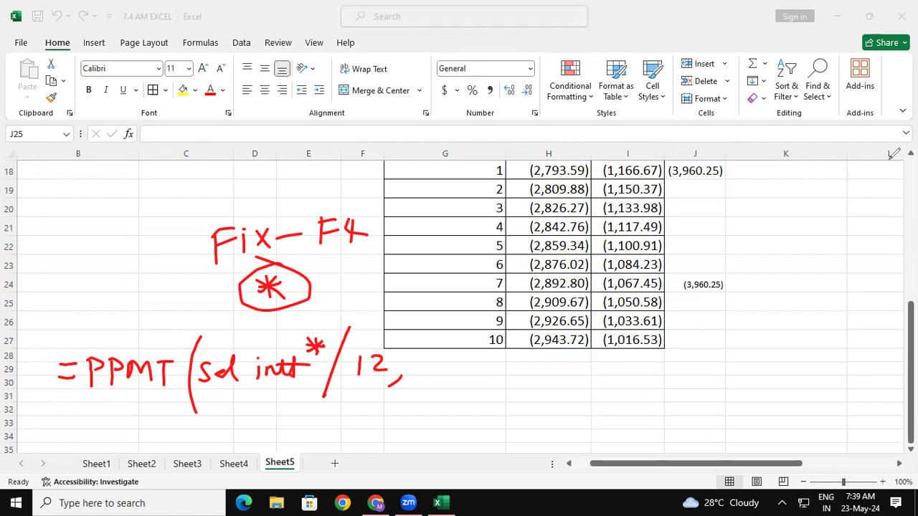
mouse_move(426, 355)
mouse_down()
mouse_move(424, 367)
mouse_move(438, 367)
mouse_move(431, 354)
mouse_move(463, 367)
mouse_move(502, 345)
mouse_move(507, 364)
mouse_up()
drag(521, 363, 511, 381)
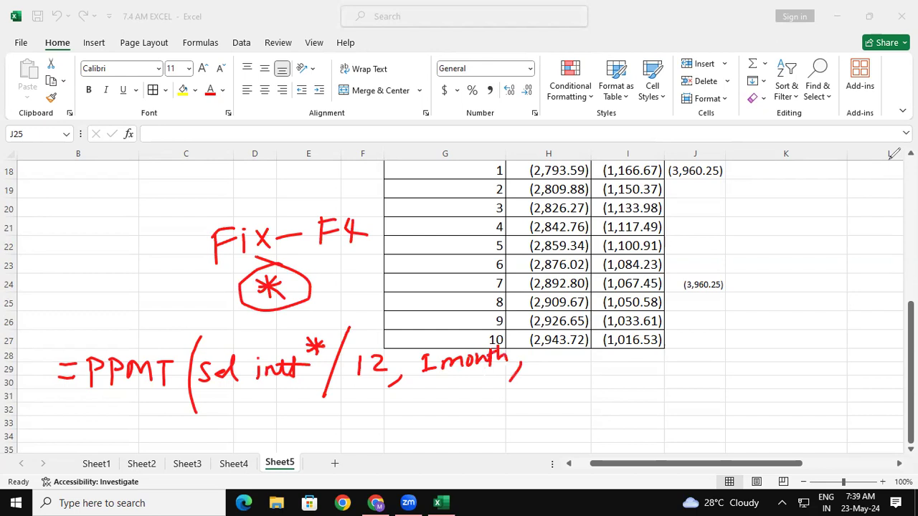
- Add "sel month" with an asterisk and a comma to the handwritten PPMT formula
drag(546, 353, 539, 376)
mouse_move(556, 360)
mouse_down()
mouse_move(552, 367)
mouse_move(568, 343)
mouse_move(577, 370)
mouse_up()
mouse_move(593, 354)
mouse_down()
mouse_move(594, 367)
mouse_move(657, 365)
mouse_up()
drag(656, 342, 658, 366)
mouse_move(651, 349)
mouse_down()
mouse_move(668, 348)
mouse_move(665, 355)
mouse_up()
drag(671, 351, 676, 363)
mouse_move(688, 324)
mouse_down()
mouse_move(687, 345)
mouse_move(702, 329)
mouse_up()
drag(701, 318, 677, 343)
drag(676, 322, 701, 341)
drag(712, 372, 694, 389)
- Complete the handwritten formula with "sel loan Amt*, 1)" and clear all annotations from the screen
mouse_move(738, 339)
mouse_down()
mouse_move(730, 359)
mouse_move(758, 357)
mouse_up()
mouse_move(767, 323)
mouse_down()
mouse_move(761, 359)
mouse_move(877, 337)
mouse_move(895, 312)
mouse_up()
drag(879, 314, 886, 324)
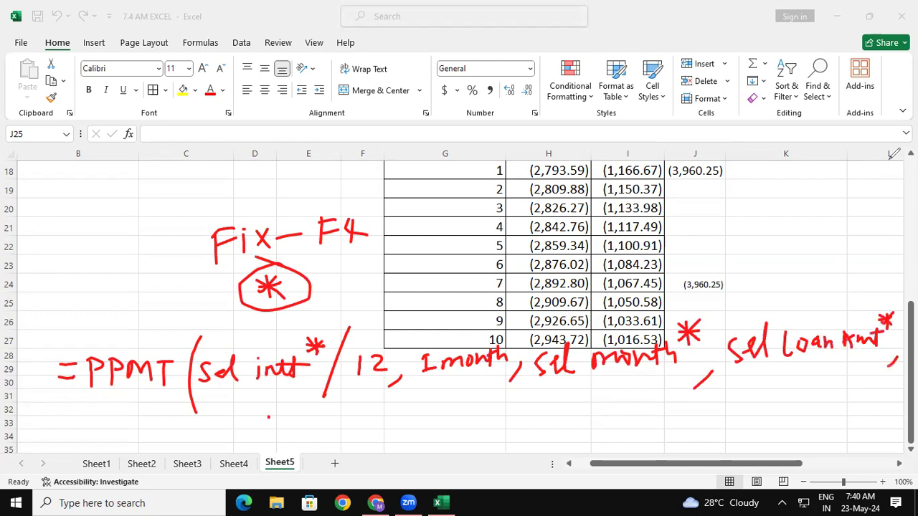
mouse_move(289, 402)
mouse_down()
mouse_move(300, 468)
mouse_move(265, 511)
mouse_up()
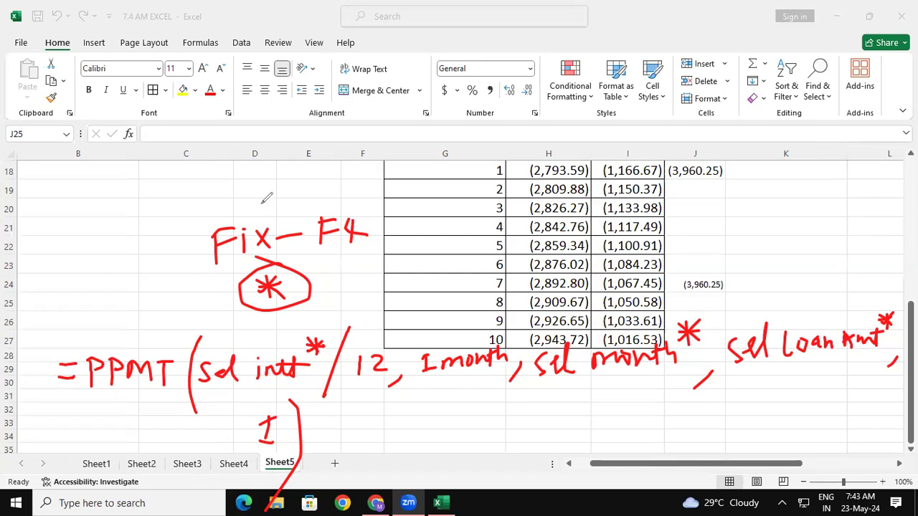
click(46, 333)
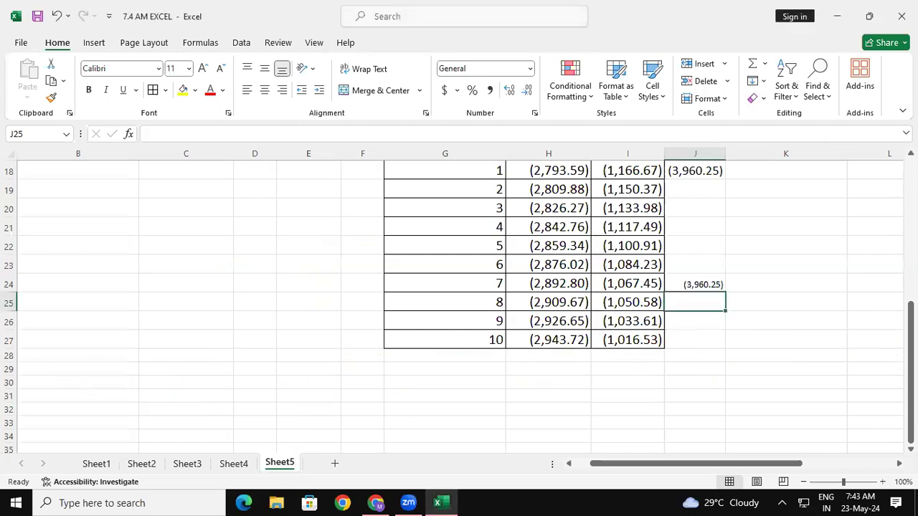
- Apply all borders to the empty range C18:D23 below the first loan table
drag(911, 352, 910, 302)
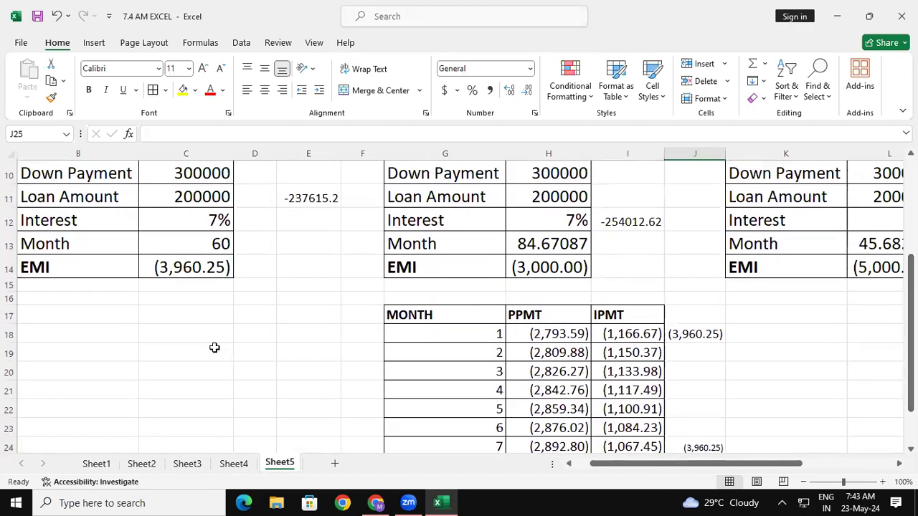
drag(189, 341, 256, 423)
click(153, 90)
click(376, 354)
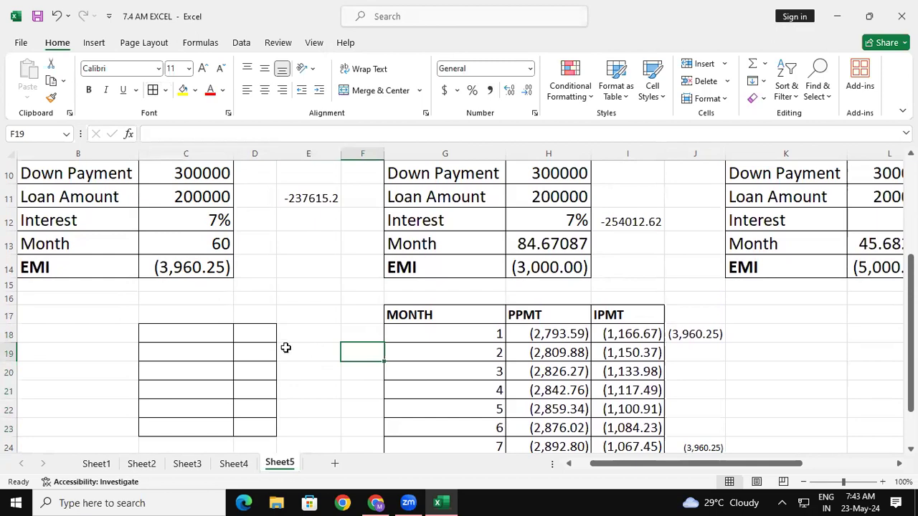
- Enter the alternative month counts 50, 60, 70, 80 and 90 in C19:C23
click(151, 244)
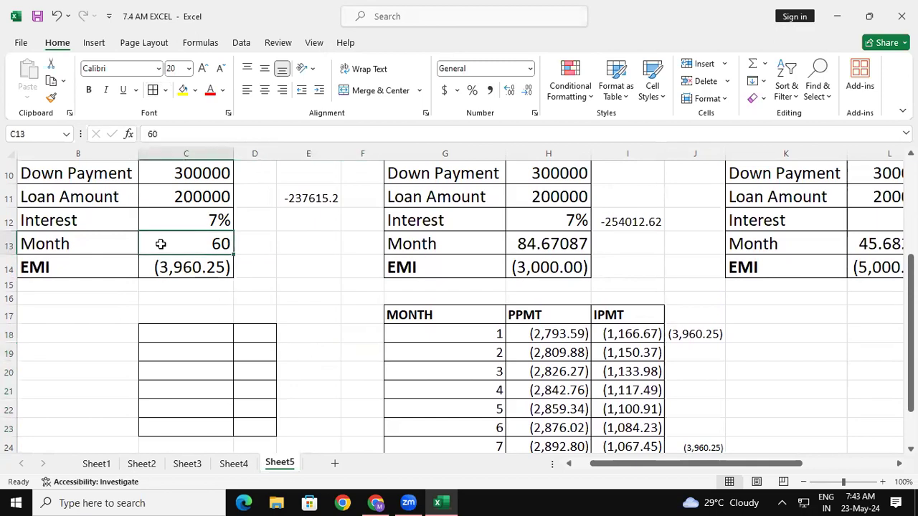
click(168, 275)
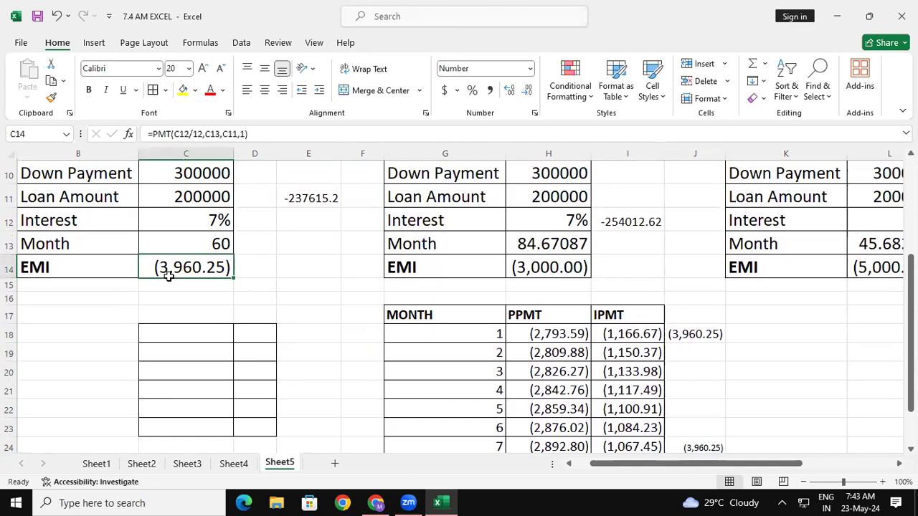
click(172, 354)
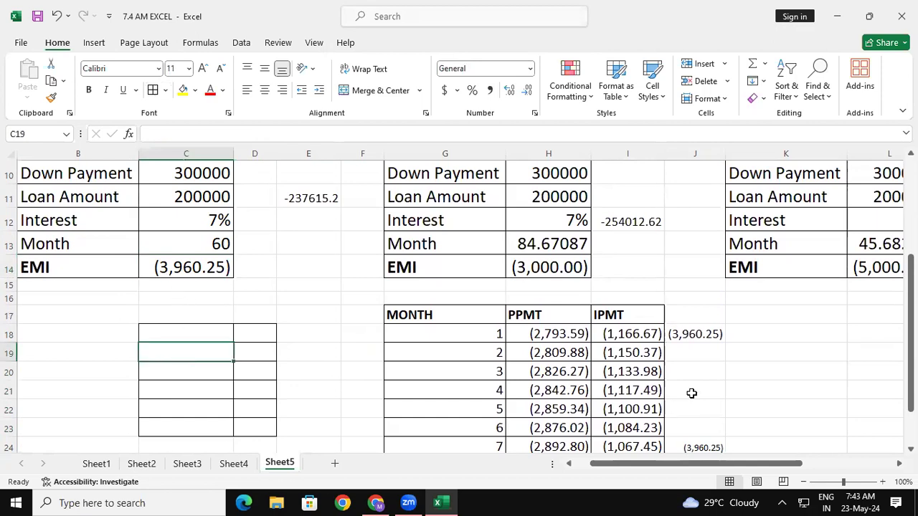
text(50)
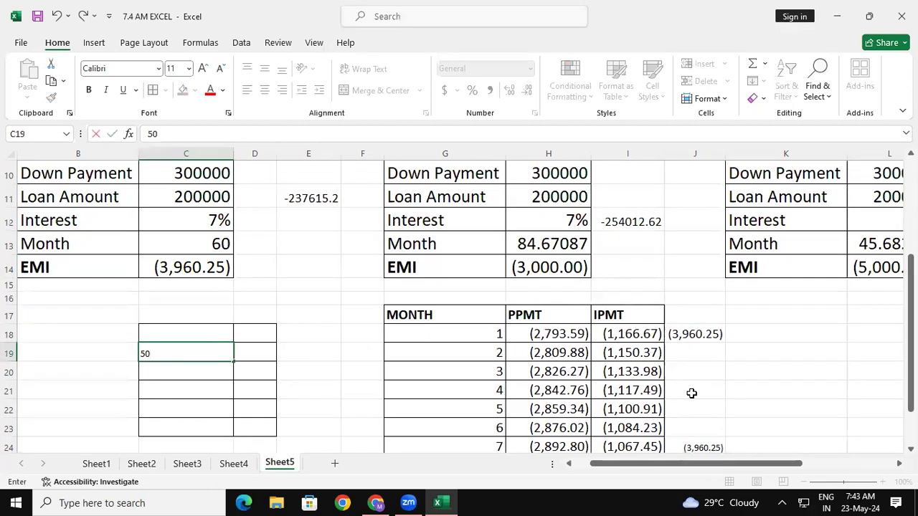
key(Return)
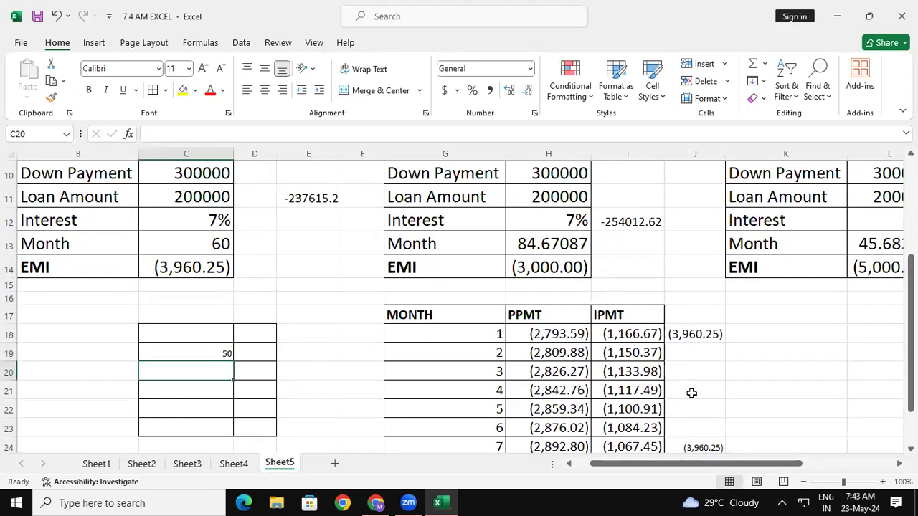
text(60)
key(Return)
text(70)
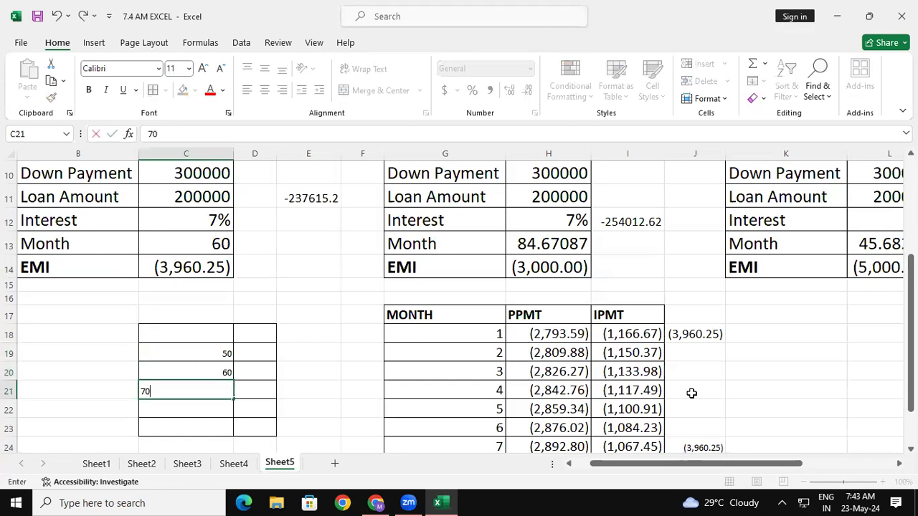
key(Return)
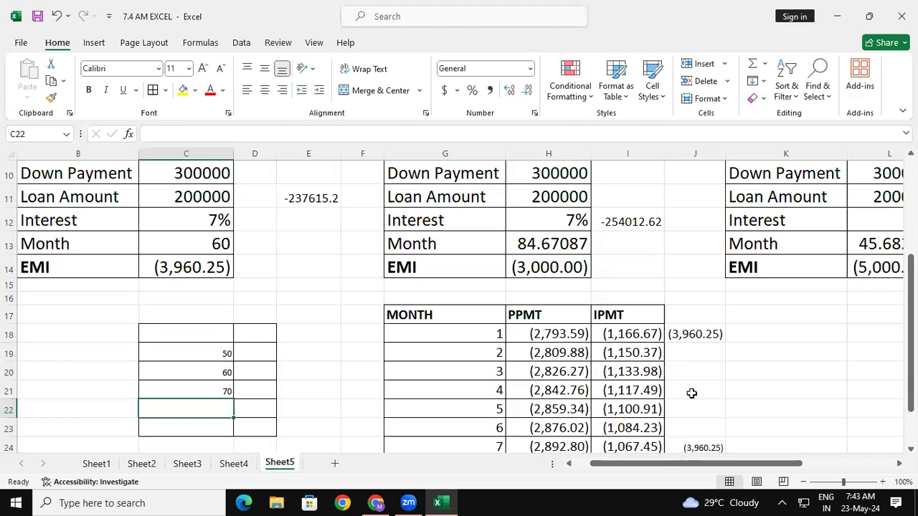
text(80)
key(Return)
text(90)
key(Return)
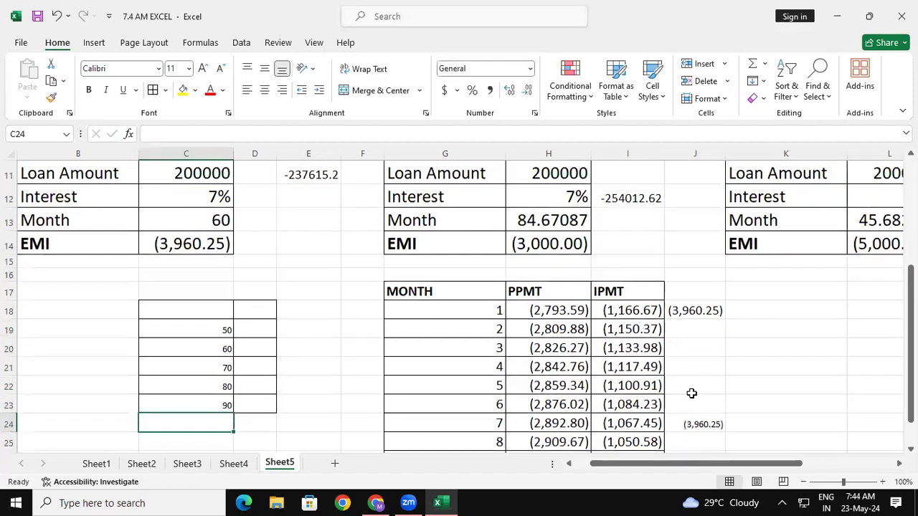
- Increase the font size of C18:D23 to 16
drag(174, 316, 254, 406)
click(204, 69)
click(204, 70)
click(204, 70)
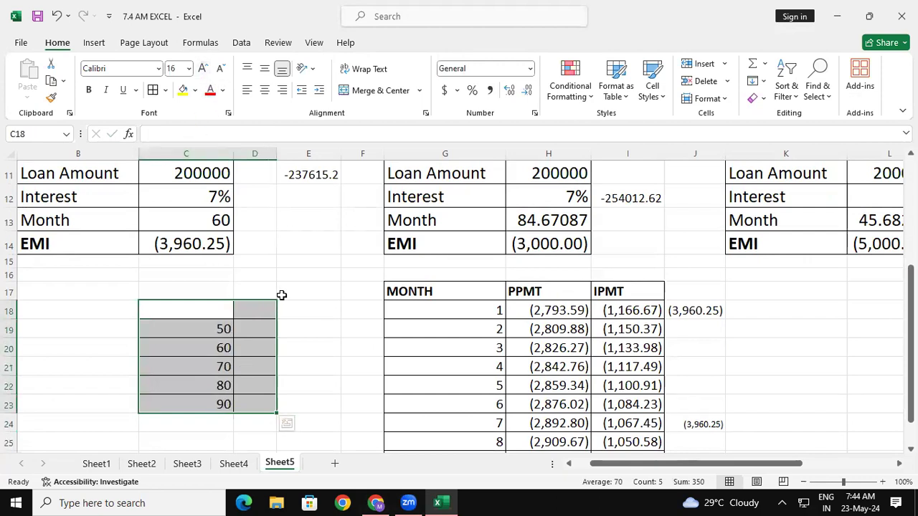
click(363, 331)
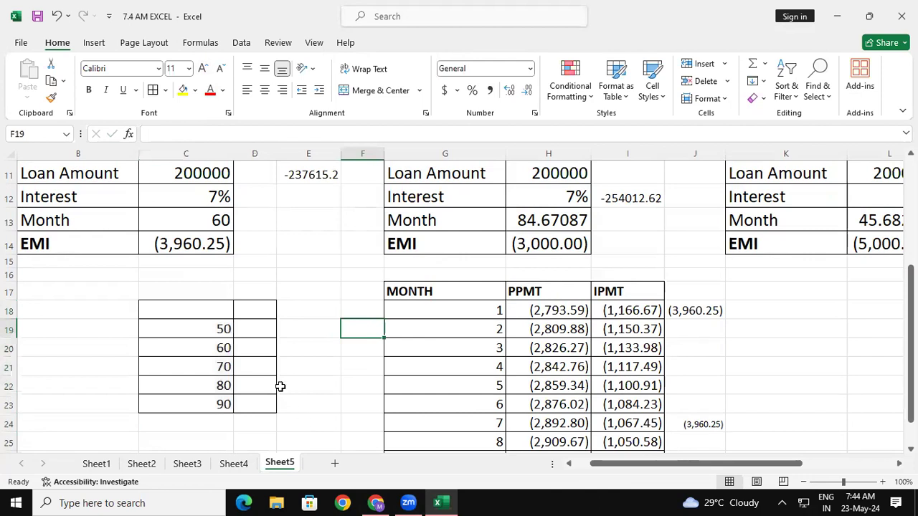
- Link D18 to the first loan's EMI with the formula =C14
click(260, 312)
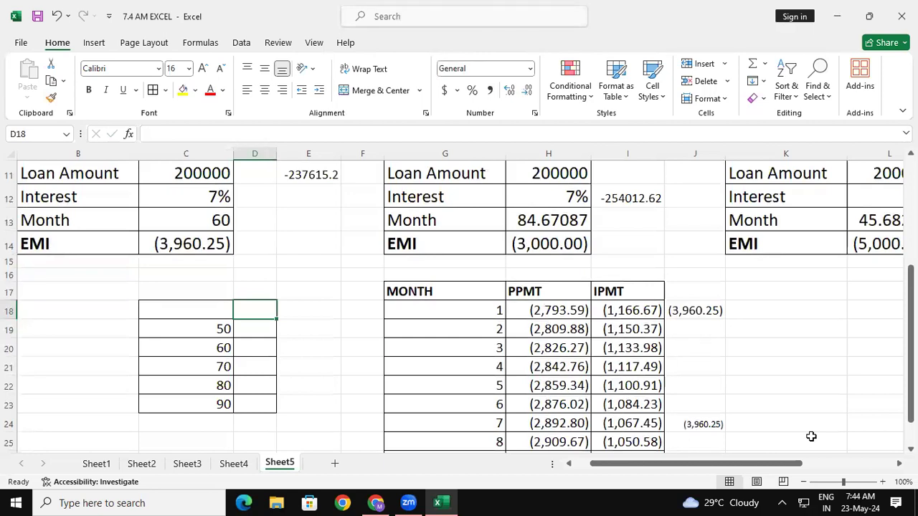
text(=)
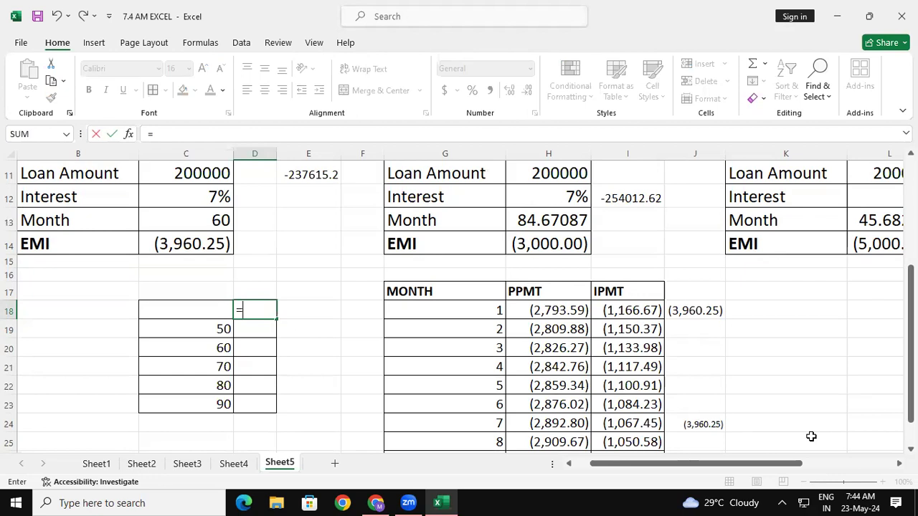
click(215, 242)
key(Return)
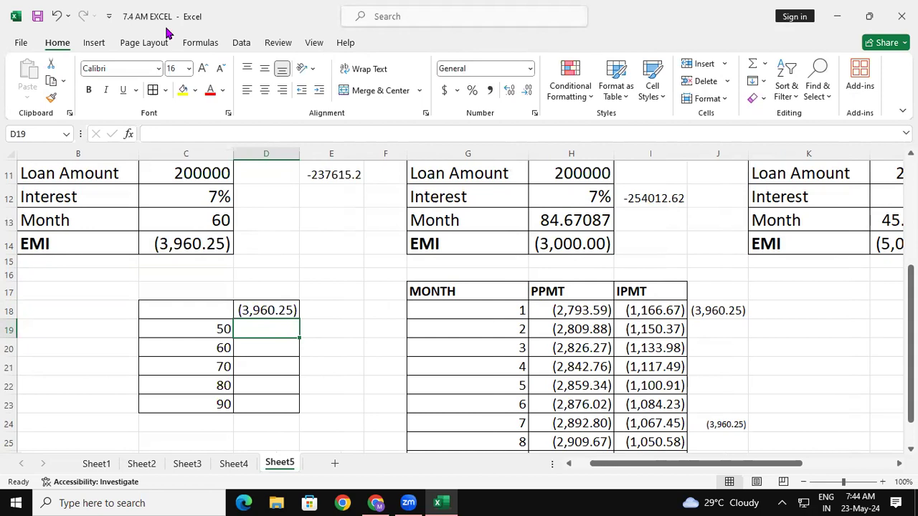
- Format the range C18:D23 as Currency
click(187, 313)
drag(187, 313, 273, 404)
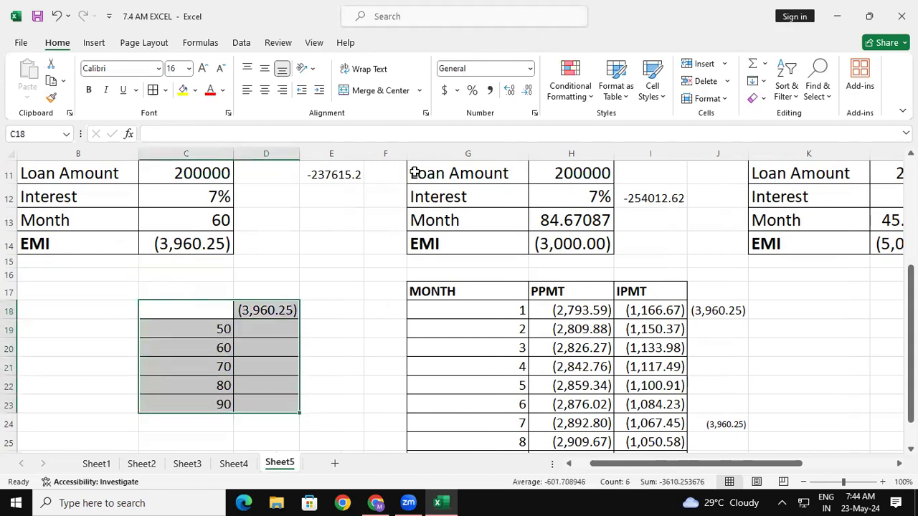
click(530, 68)
click(511, 153)
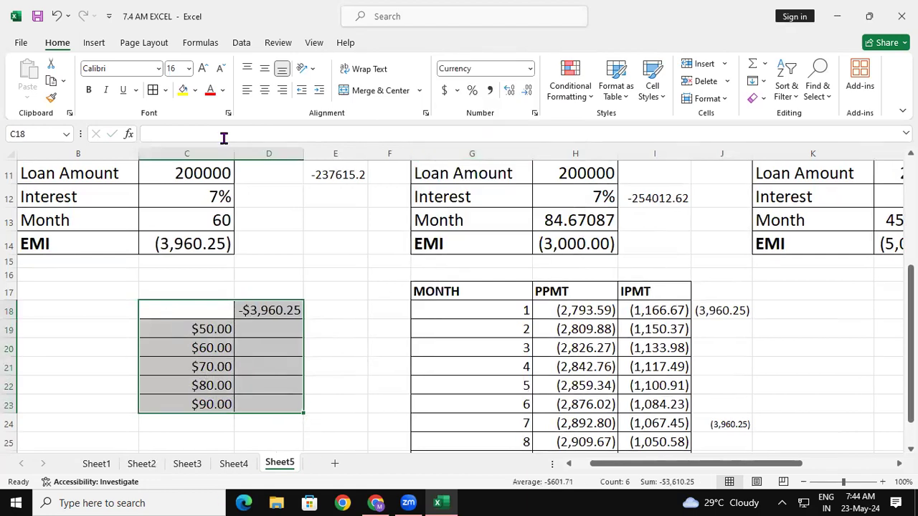
- Create a What-If data table on C18:D23 with the Month cell $C$13 as the column input cell
click(242, 43)
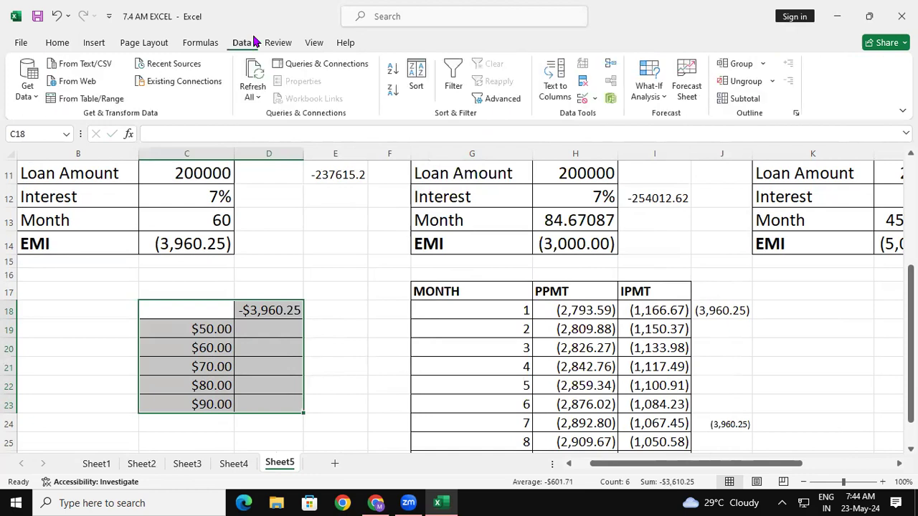
click(654, 97)
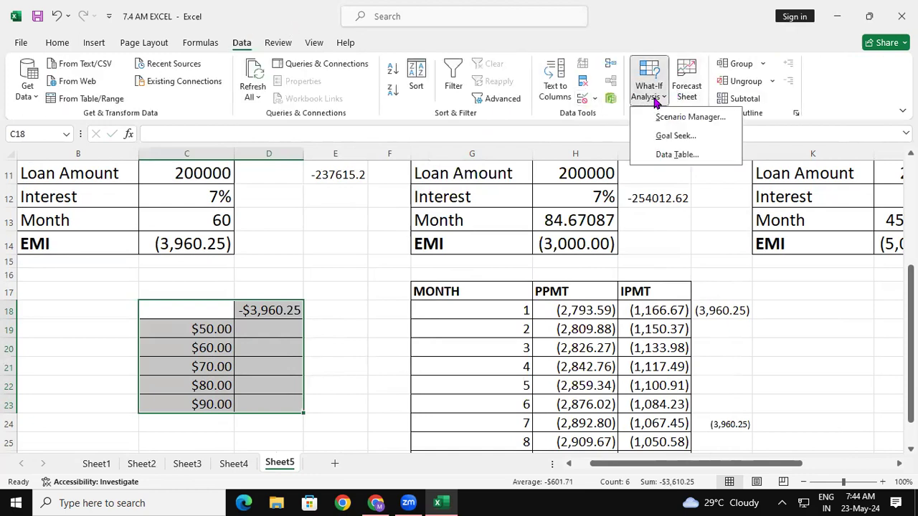
click(673, 154)
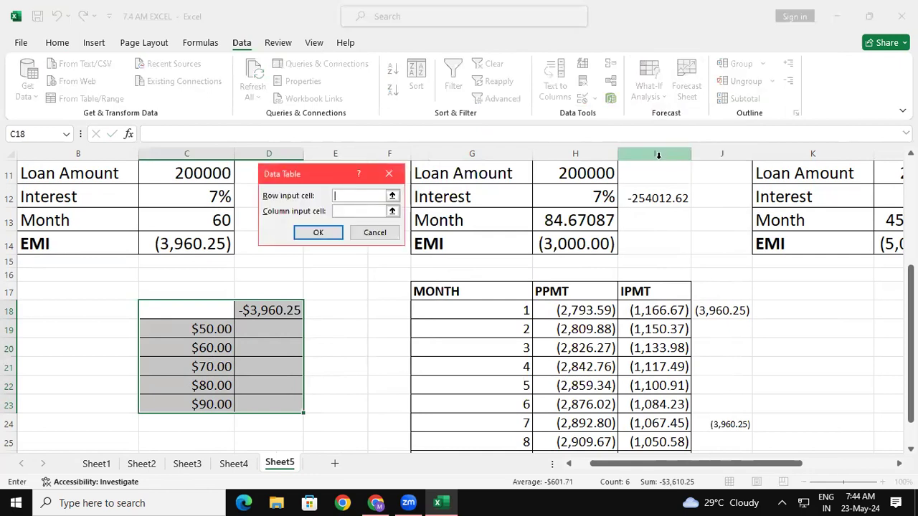
click(361, 211)
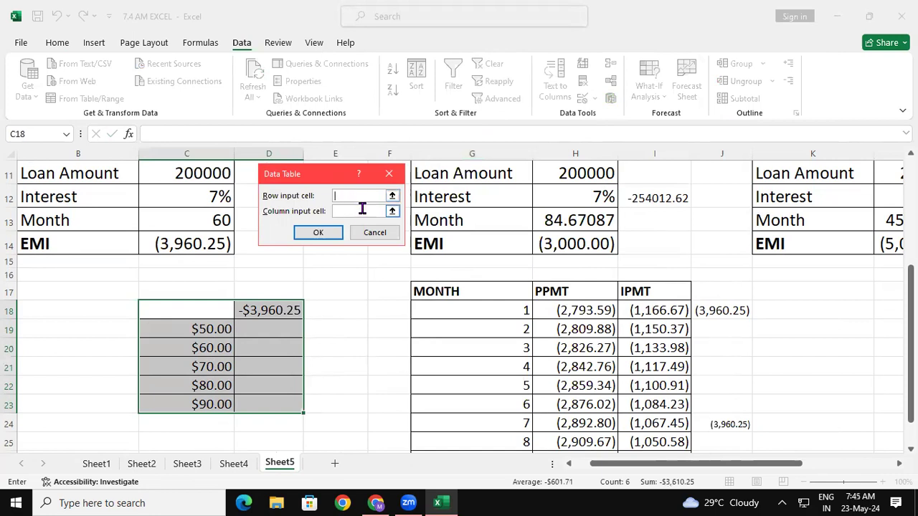
click(178, 213)
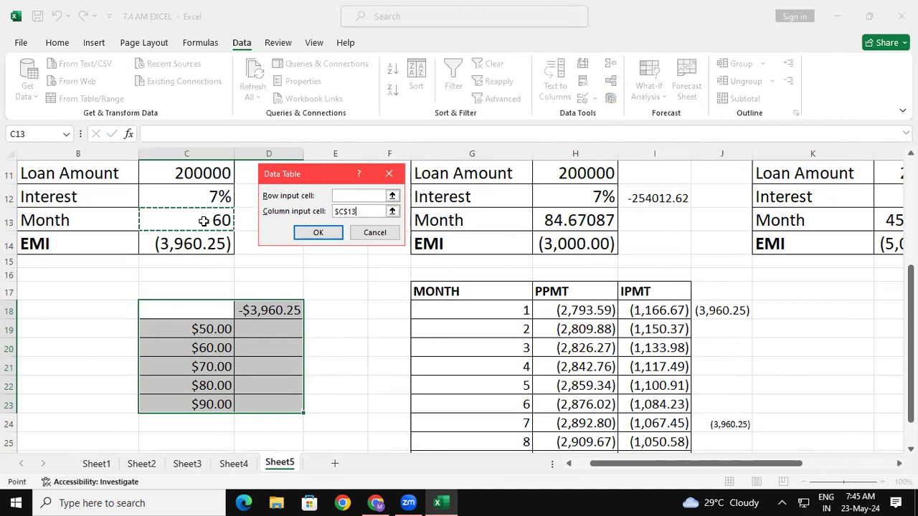
click(326, 233)
click(358, 277)
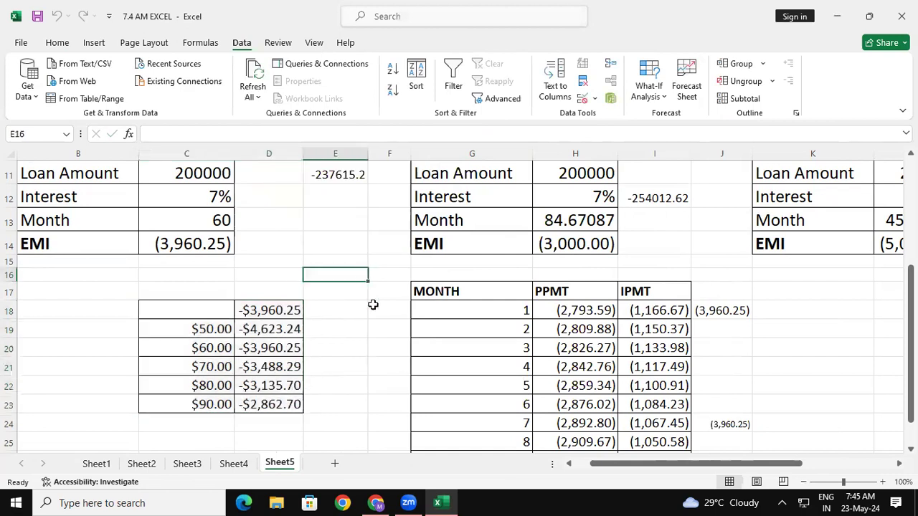
- Examine the data table's EMI for each month count from 50 to 80 against the first loan's Month and EMI
click(230, 328)
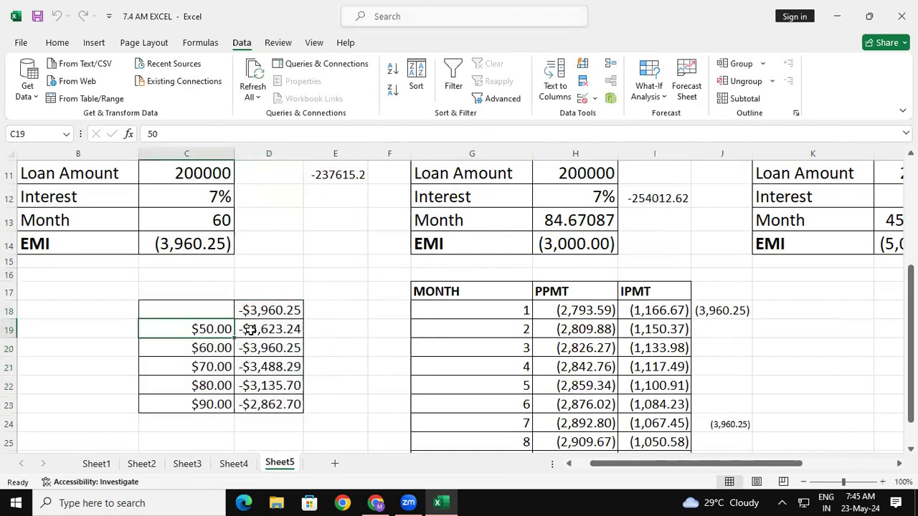
click(269, 330)
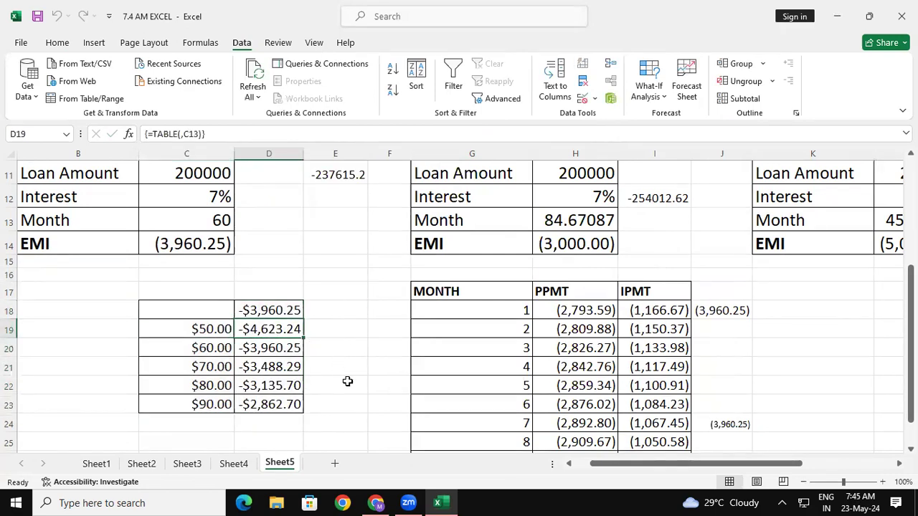
click(217, 349)
click(273, 350)
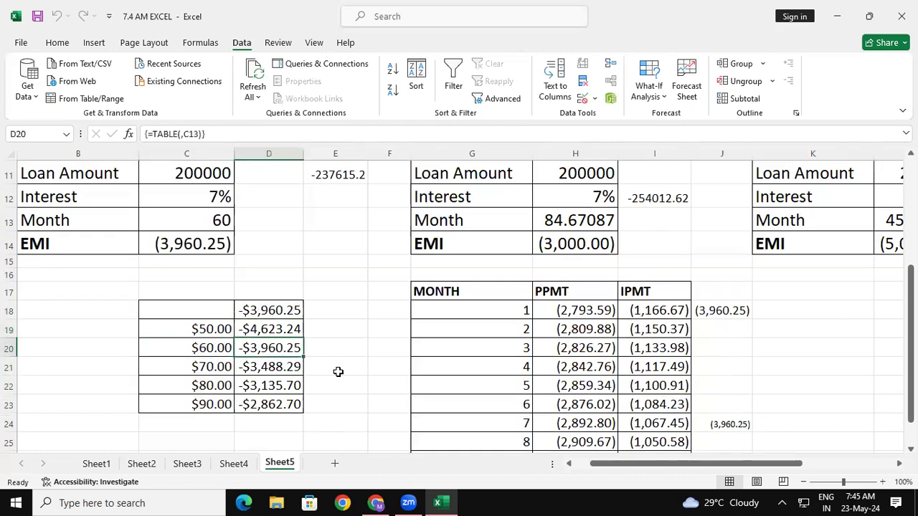
drag(288, 353, 289, 362)
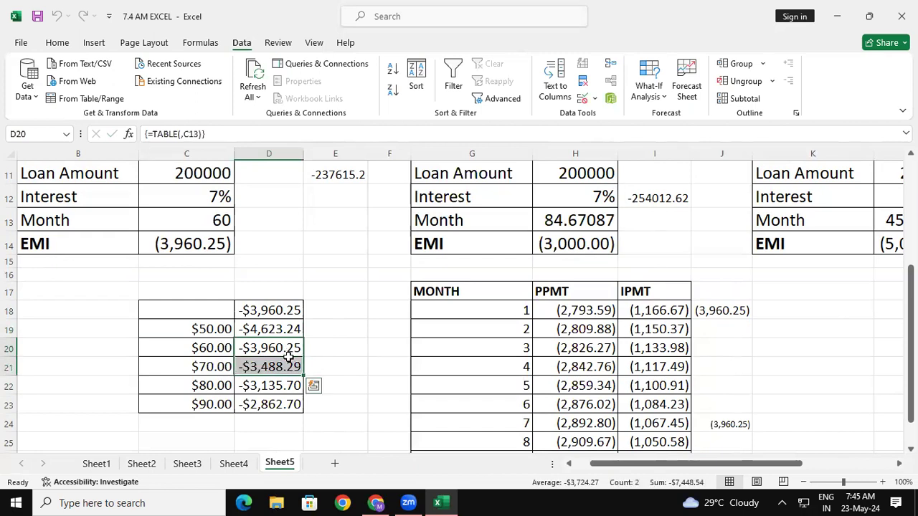
drag(221, 221, 219, 240)
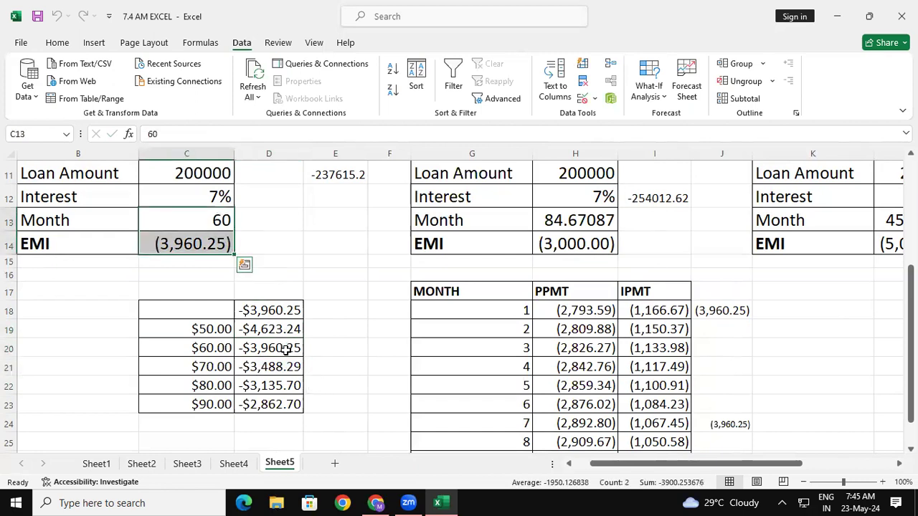
click(230, 363)
click(291, 375)
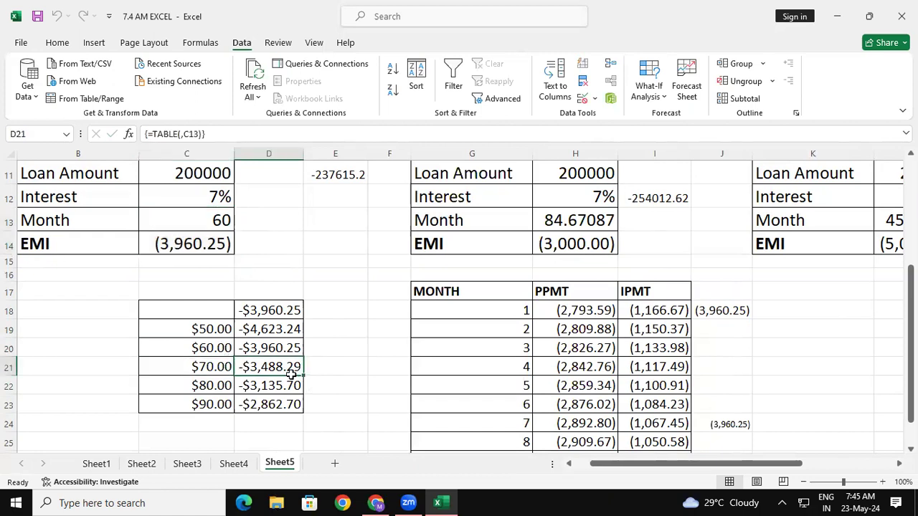
click(199, 386)
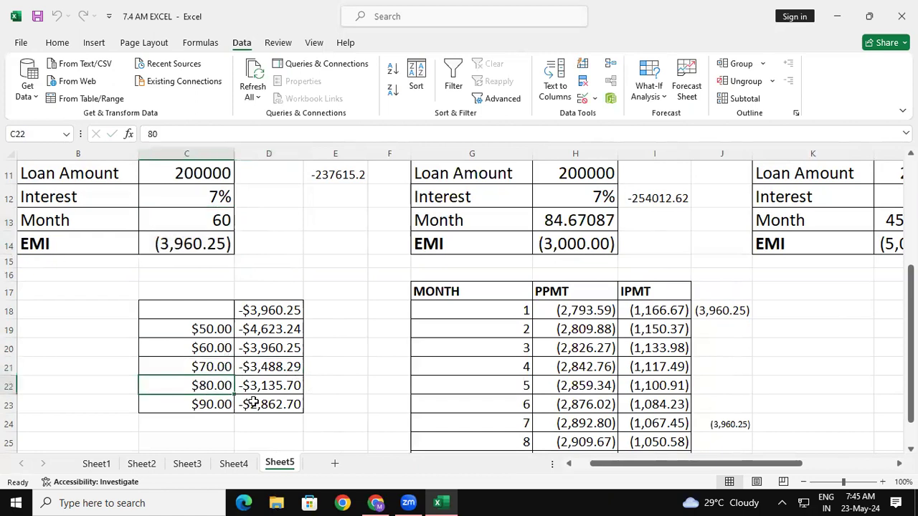
click(270, 390)
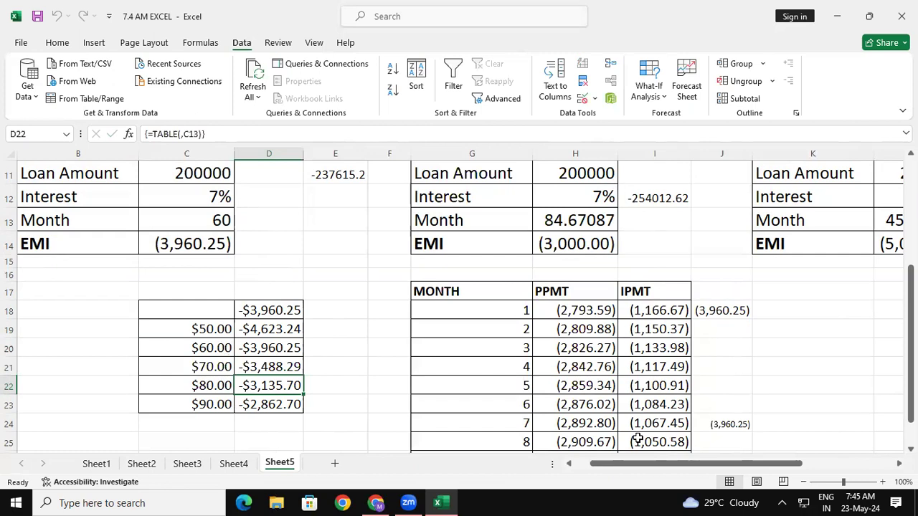
- Merge and center C16:D17 above the data table and enter the title DATA TABLE
click(193, 279)
drag(229, 279, 266, 289)
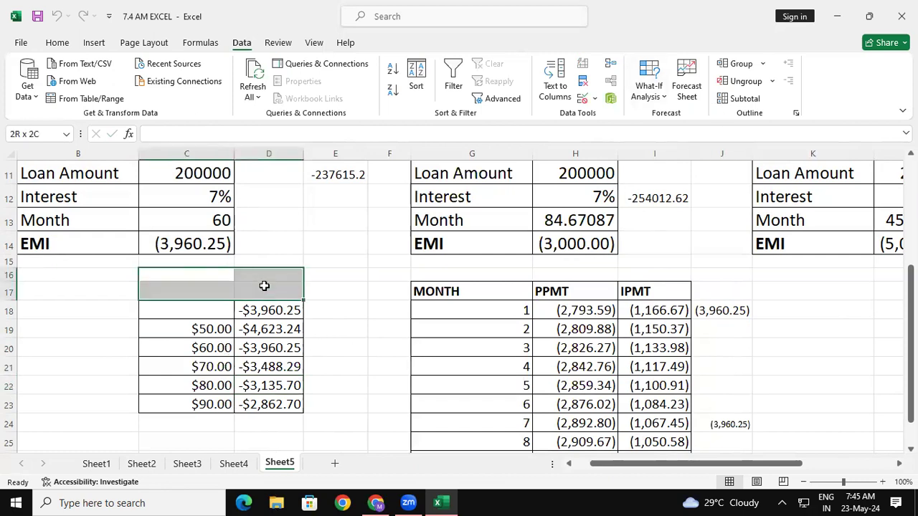
click(61, 42)
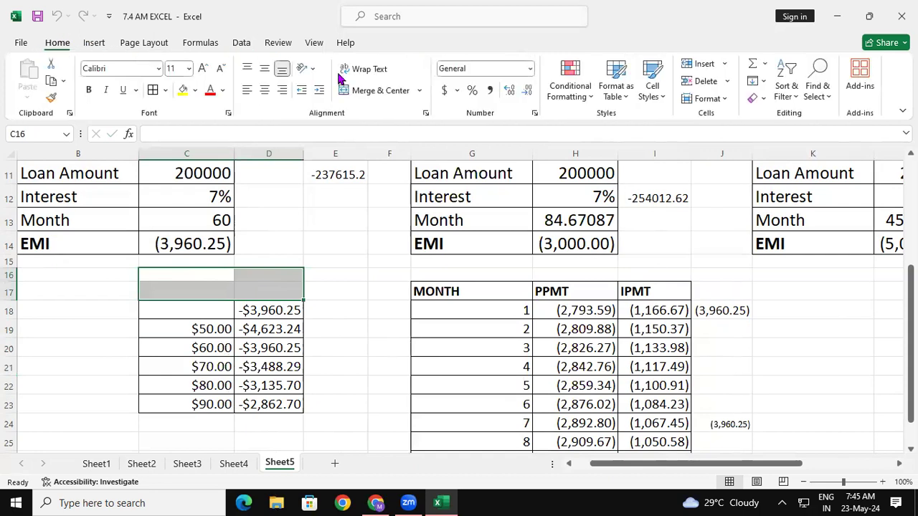
click(376, 91)
double_click(204, 284)
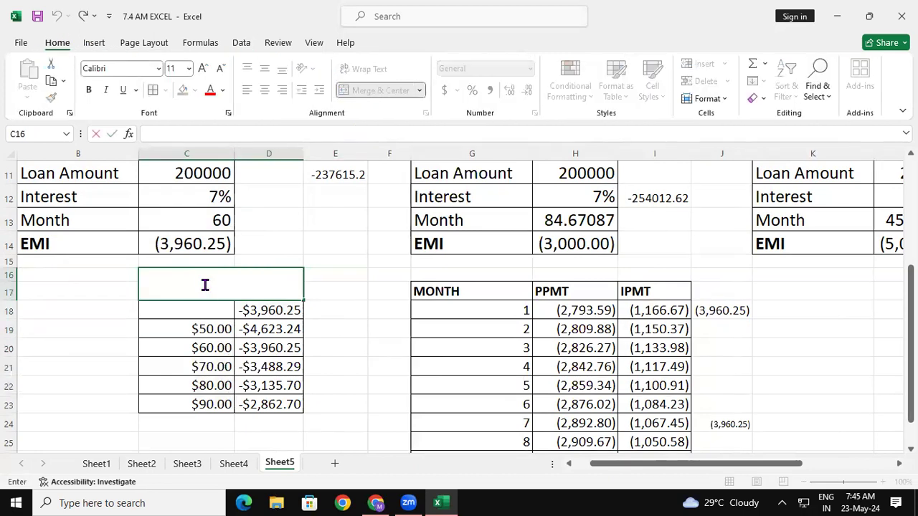
text(DATA TABLE)
key(Return)
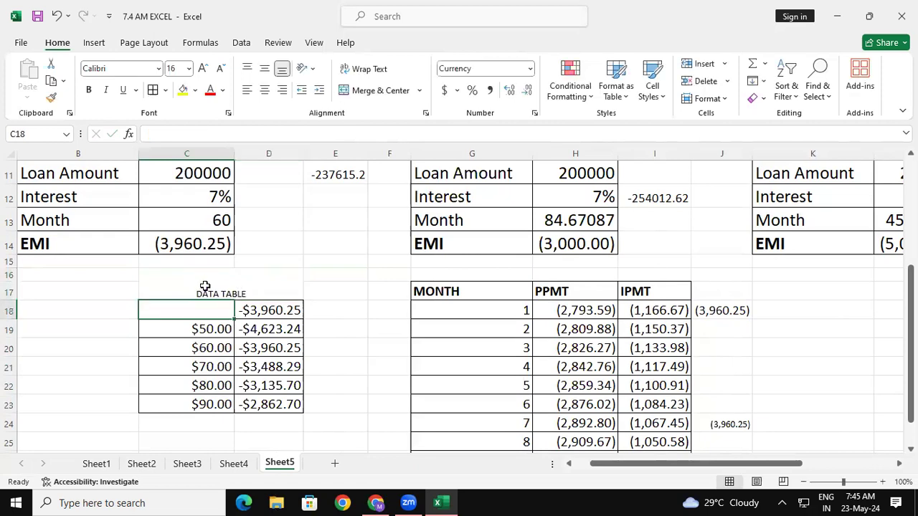
- Make the DATA TABLE title bold with font size 22
click(204, 288)
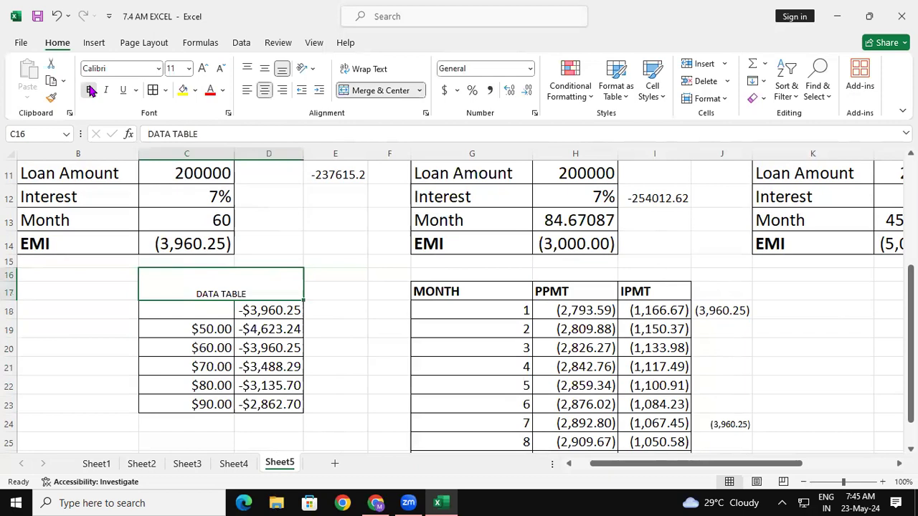
click(203, 69)
click(203, 68)
click(203, 68)
click(203, 68)
click(203, 68)
click(203, 68)
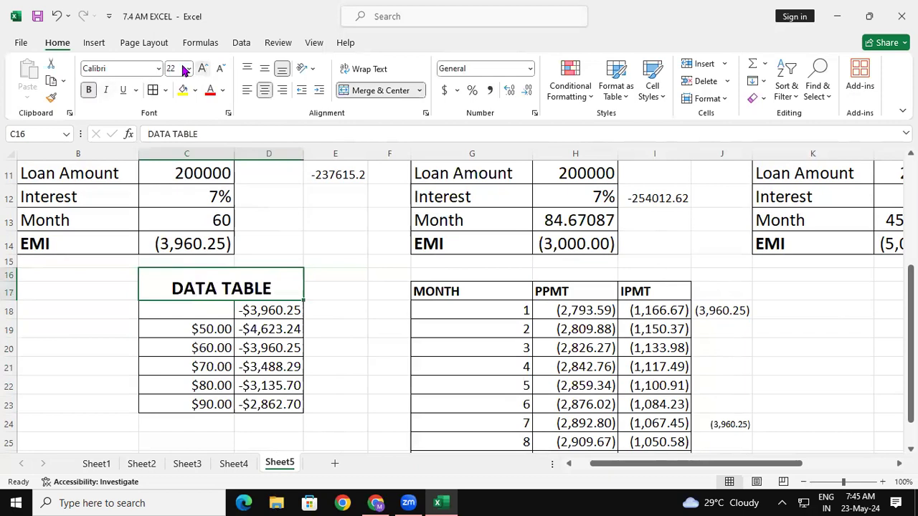
click(358, 275)
- Clear the contents of the data table range C18:D23
drag(179, 311, 283, 398)
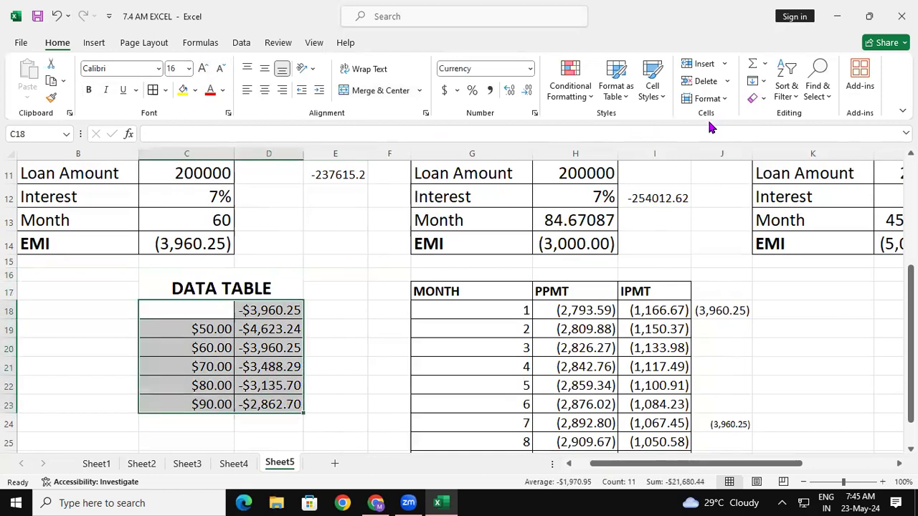
key(Delete)
click(203, 313)
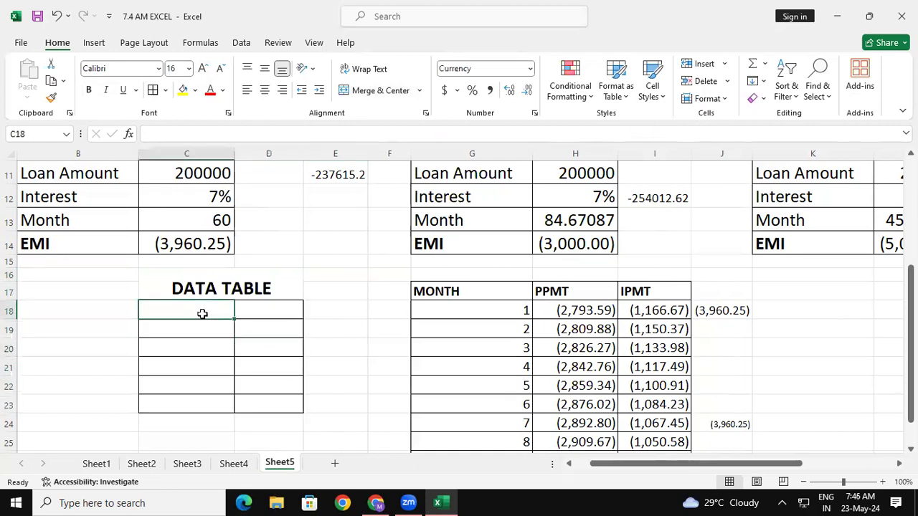
click(213, 327)
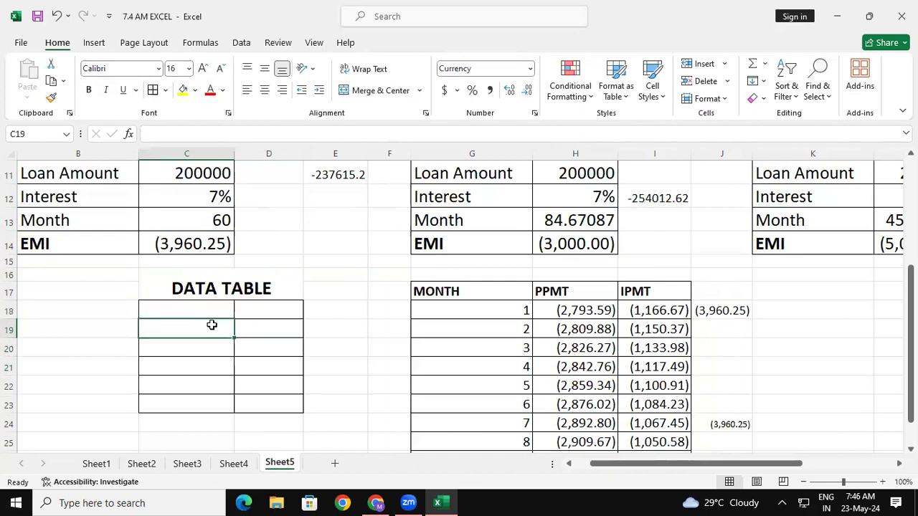
- Link D18 to the first loan's EMI with the formula =C14
click(273, 308)
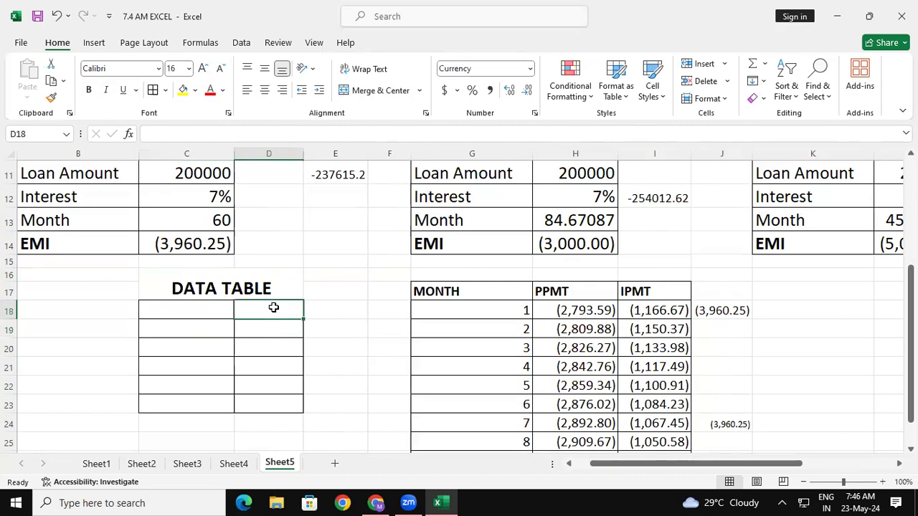
text(=)
click(207, 243)
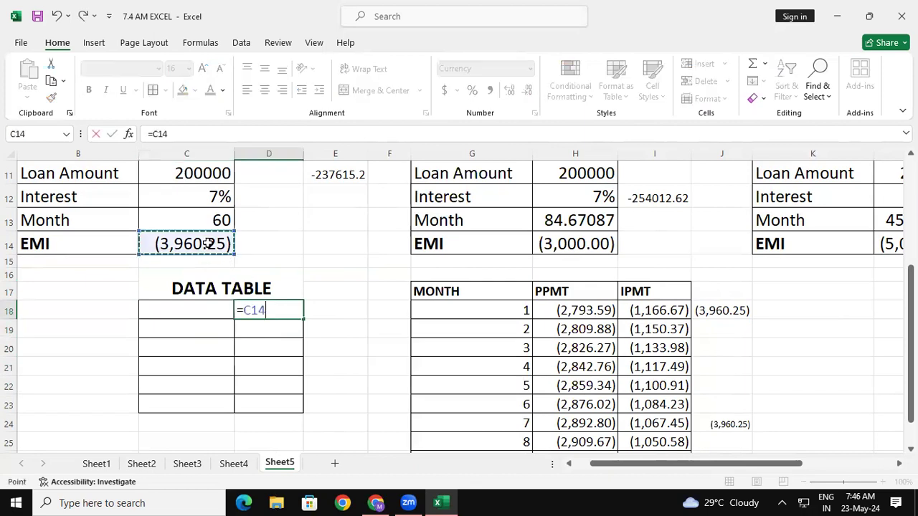
key(Return)
- Enter the month counts 40, 50, 60, 70 and 80 in C19:C23
click(196, 328)
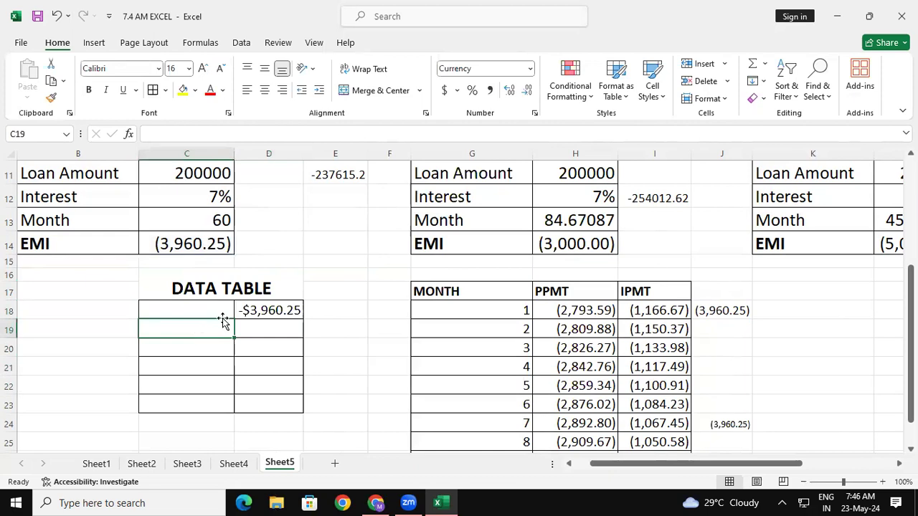
text(40)
key(Return)
text(50)
key(Return)
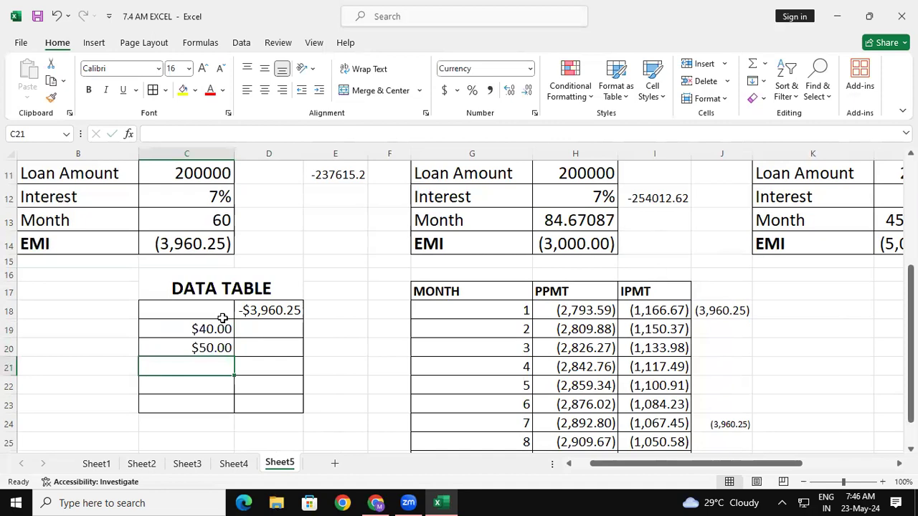
text(60)
key(Return)
text(70)
key(Return)
text(80)
key(Return)
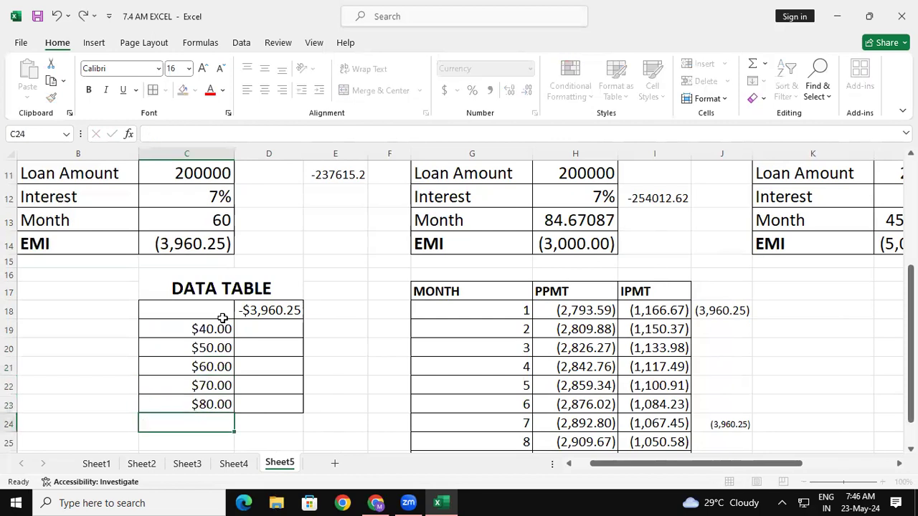
- Create a What-If data table on C18:D23 with the first loan's Month cell C13 as the column input cell
drag(230, 311, 281, 404)
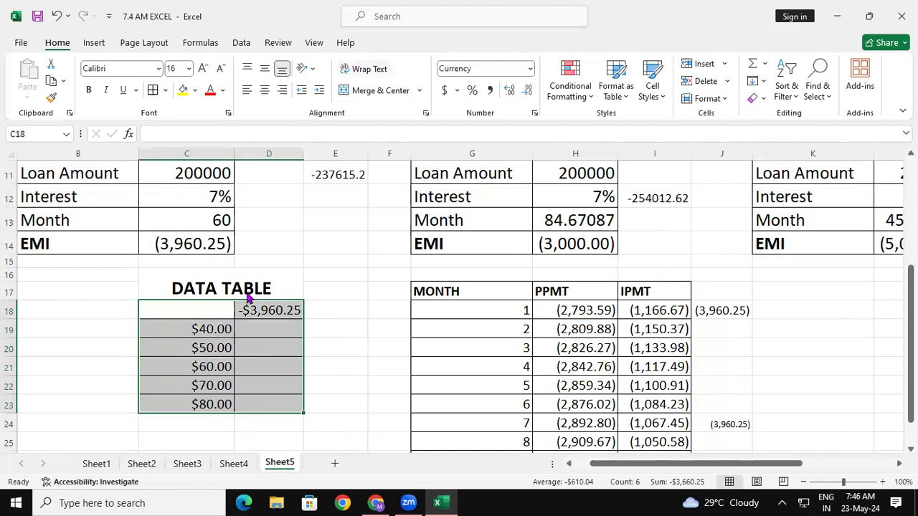
click(242, 42)
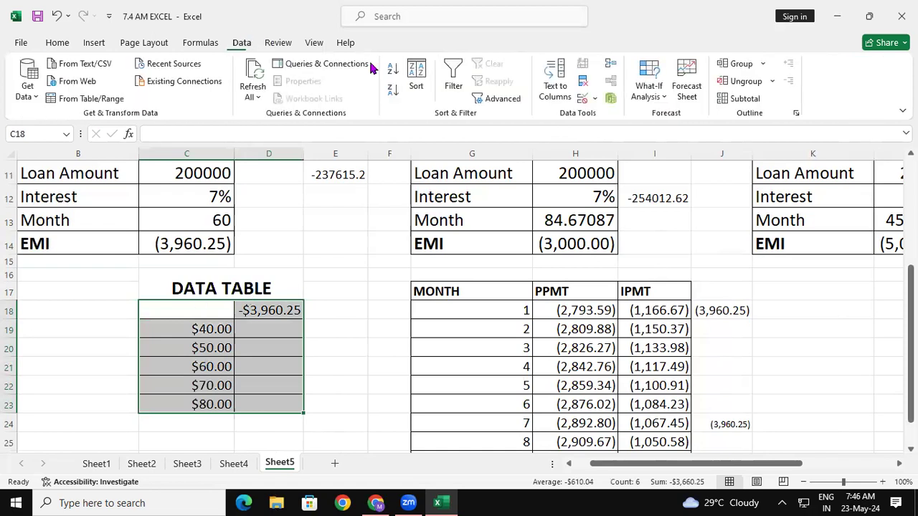
click(654, 96)
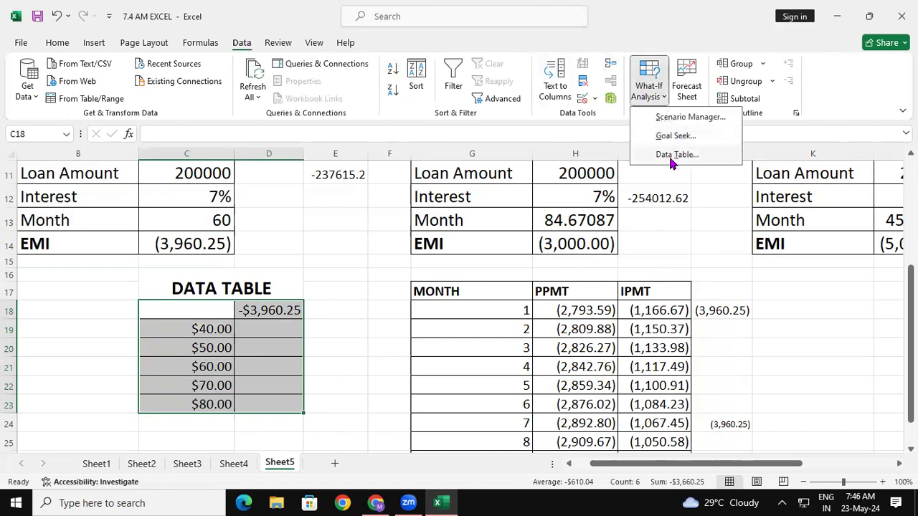
click(680, 154)
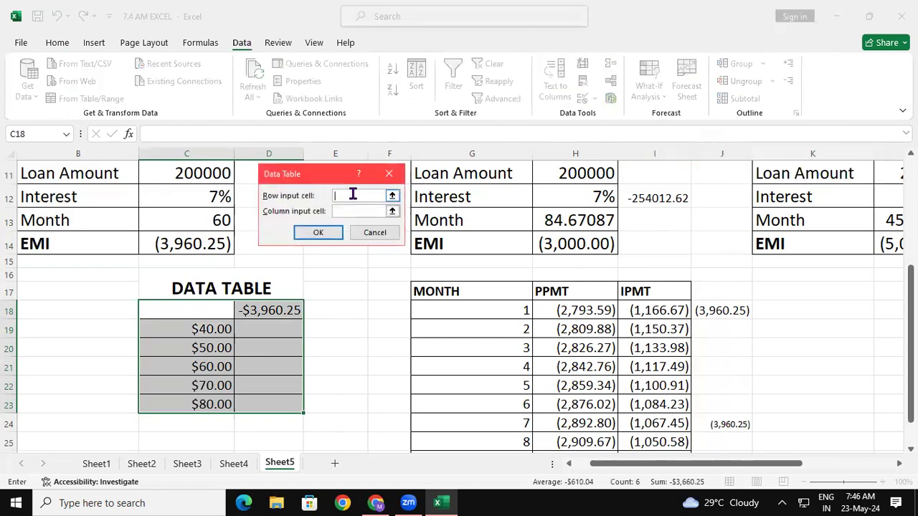
click(357, 211)
click(208, 223)
click(320, 234)
click(358, 260)
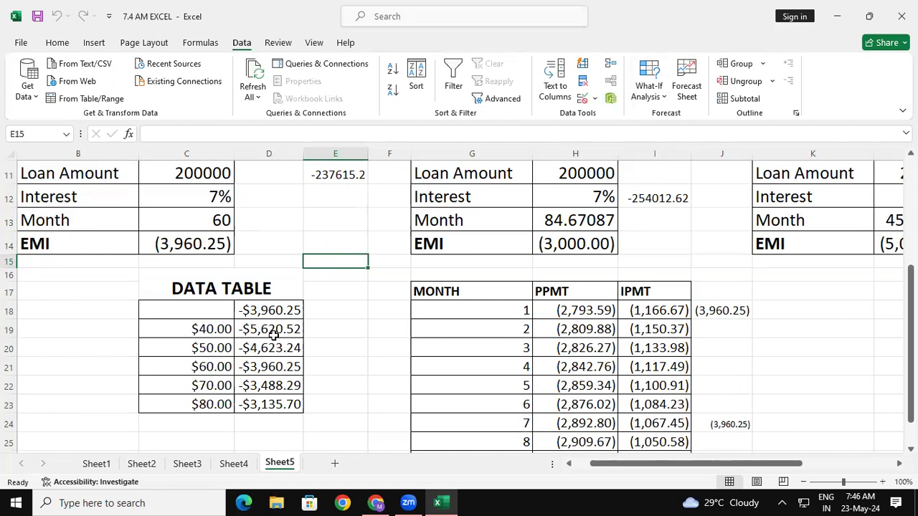
click(273, 334)
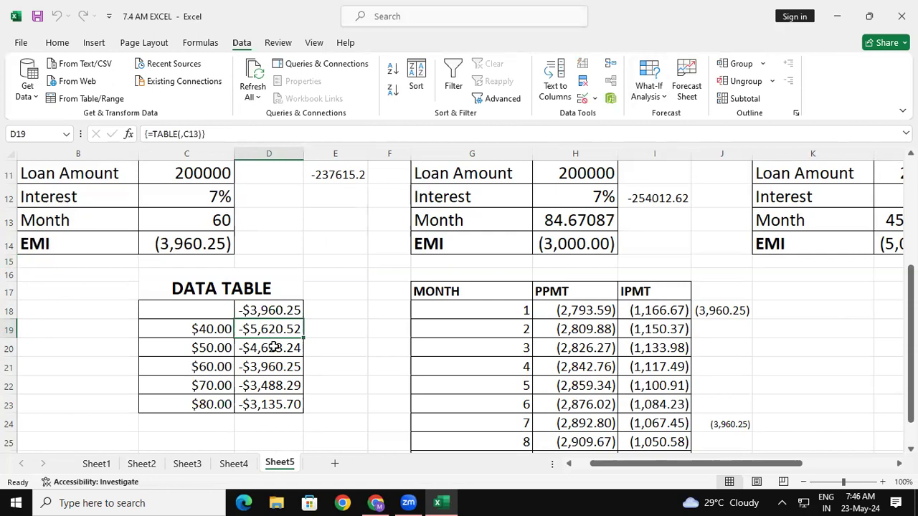
click(375, 345)
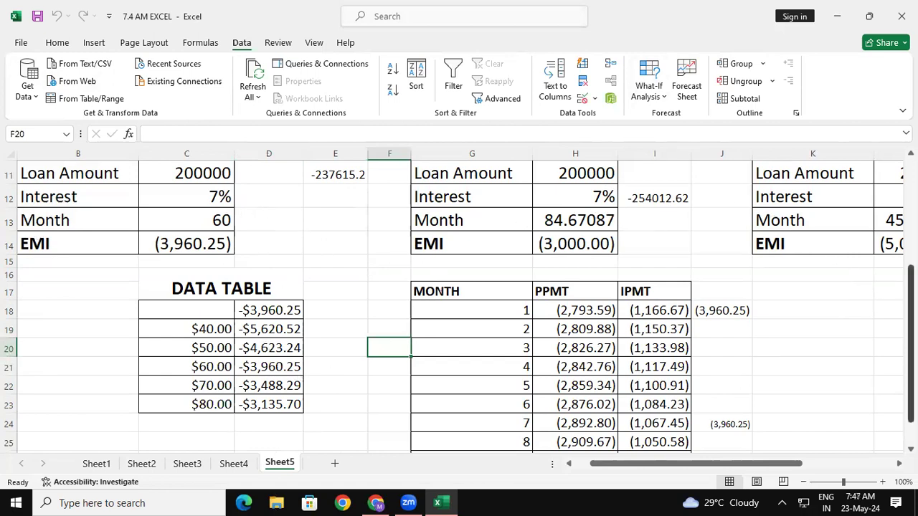
- Sketch a two-column table grid in red freehand annotation over the area below the data table
mouse_move(911, 357)
mouse_down()
mouse_move(911, 286)
mouse_move(910, 365)
mouse_up()
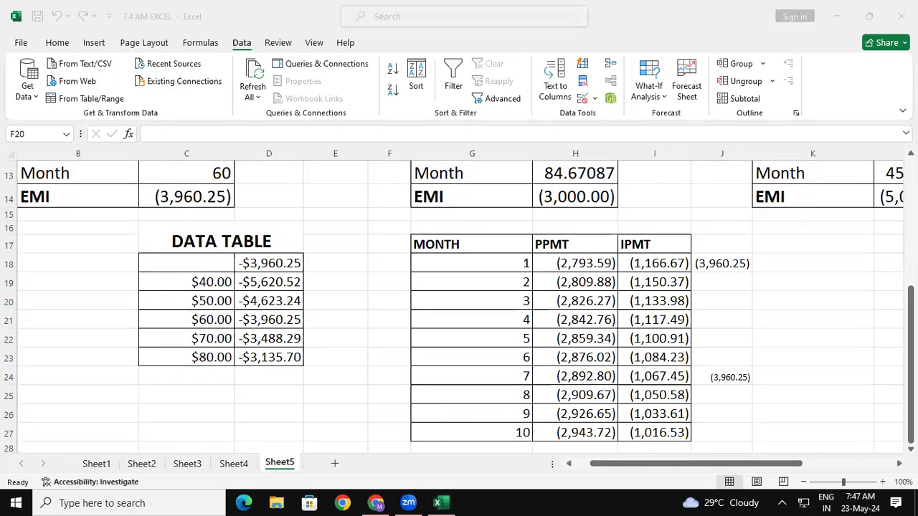
drag(91, 352, 94, 436)
mouse_move(101, 345)
mouse_down()
mouse_move(236, 367)
mouse_move(226, 466)
mouse_up()
drag(92, 374, 234, 386)
drag(151, 347, 154, 470)
drag(95, 397, 243, 406)
drag(97, 424, 242, 435)
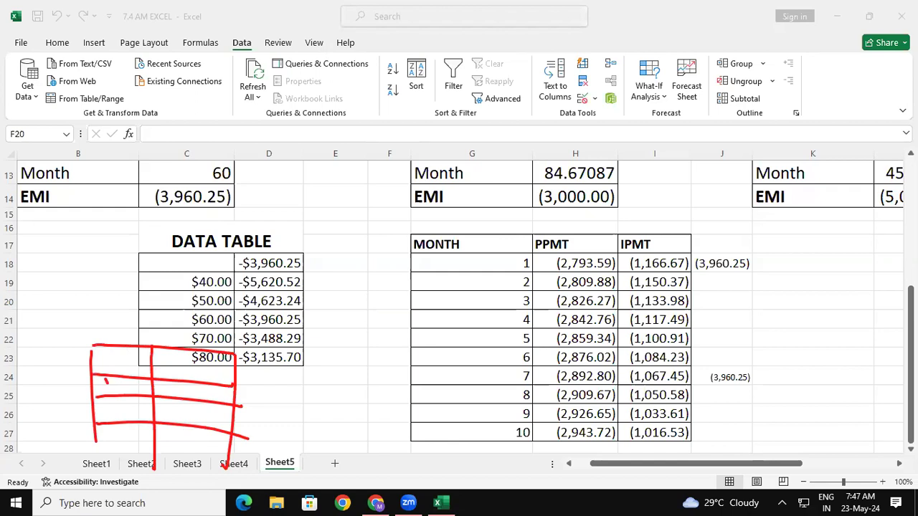
- Handwrite the month counts 40, 50, 60 and 70 in the first column of the sketched table
drag(100, 386, 110, 384)
drag(118, 381, 112, 416)
drag(111, 405, 124, 403)
drag(130, 404, 131, 405)
mouse_move(120, 428)
mouse_down()
mouse_move(118, 440)
mouse_move(133, 432)
mouse_move(95, 467)
mouse_move(210, 449)
mouse_move(230, 481)
mouse_move(86, 467)
mouse_move(125, 471)
mouse_move(126, 460)
mouse_up()
drag(134, 459, 132, 468)
- Handwrite the note "= sel Emi >> Enter" starting in the second column of the sketched table's first row
mouse_move(160, 364)
mouse_down()
mouse_move(197, 371)
mouse_move(226, 361)
mouse_move(226, 376)
mouse_move(293, 369)
mouse_up()
drag(287, 360, 306, 365)
mouse_move(313, 363)
mouse_down()
mouse_move(322, 360)
mouse_move(310, 375)
mouse_up()
mouse_move(309, 370)
mouse_down()
mouse_move(325, 377)
mouse_move(350, 366)
mouse_move(349, 377)
mouse_up()
drag(347, 367, 371, 383)
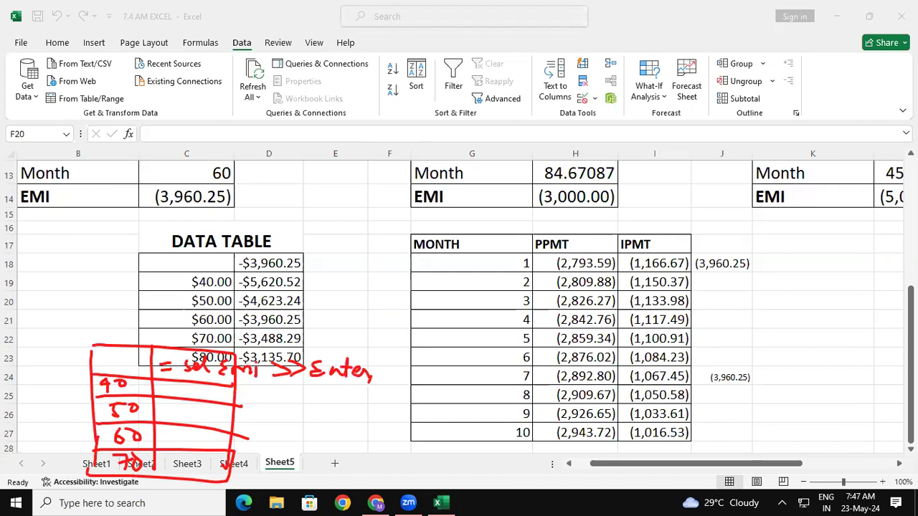
- Handwrite the note "select all table → change In currency" beside the sketched table
drag(290, 430, 284, 453)
drag(295, 443, 305, 446)
mouse_move(309, 424)
mouse_down()
mouse_move(313, 446)
mouse_move(332, 435)
mouse_move(352, 445)
mouse_up()
mouse_move(348, 430)
mouse_down()
mouse_move(387, 433)
mouse_move(402, 410)
mouse_up()
drag(401, 411, 411, 430)
mouse_move(436, 406)
mouse_down()
mouse_move(439, 426)
mouse_move(445, 414)
mouse_up()
drag(452, 412, 458, 423)
drag(468, 400, 469, 422)
mouse_move(480, 399)
mouse_down()
mouse_move(499, 419)
mouse_move(531, 412)
mouse_up()
drag(521, 399, 534, 417)
mouse_move(562, 401)
mouse_down()
mouse_move(554, 406)
mouse_move(560, 417)
mouse_up()
mouse_move(568, 387)
mouse_down()
mouse_move(567, 408)
mouse_move(583, 415)
mouse_up()
mouse_move(584, 410)
mouse_down()
mouse_move(593, 400)
mouse_move(601, 413)
mouse_move(621, 404)
mouse_move(624, 427)
mouse_move(643, 402)
mouse_up()
mouse_move(663, 394)
mouse_down()
mouse_move(670, 412)
mouse_move(726, 405)
mouse_move(745, 391)
mouse_move(780, 399)
mouse_move(826, 387)
mouse_move(808, 414)
mouse_up()
- Handwrite the note "select all table >> Data > what if analysis" below the currency note
mouse_move(439, 451)
mouse_down()
mouse_move(424, 469)
mouse_move(491, 459)
mouse_move(492, 469)
mouse_move(548, 437)
mouse_move(575, 440)
mouse_move(572, 457)
mouse_up()
mouse_move(565, 451)
mouse_down()
mouse_move(592, 451)
mouse_move(606, 436)
mouse_move(611, 456)
mouse_up()
mouse_move(615, 433)
mouse_down()
mouse_move(618, 454)
mouse_move(637, 447)
mouse_move(677, 458)
mouse_move(706, 456)
mouse_move(740, 434)
mouse_move(762, 449)
mouse_move(816, 451)
mouse_move(827, 427)
mouse_move(847, 447)
mouse_move(856, 424)
mouse_move(877, 439)
mouse_up()
drag(874, 433, 896, 428)
mouse_move(831, 467)
mouse_down()
mouse_move(859, 473)
mouse_move(869, 449)
mouse_move(886, 456)
mouse_move(896, 485)
mouse_move(915, 466)
mouse_up()
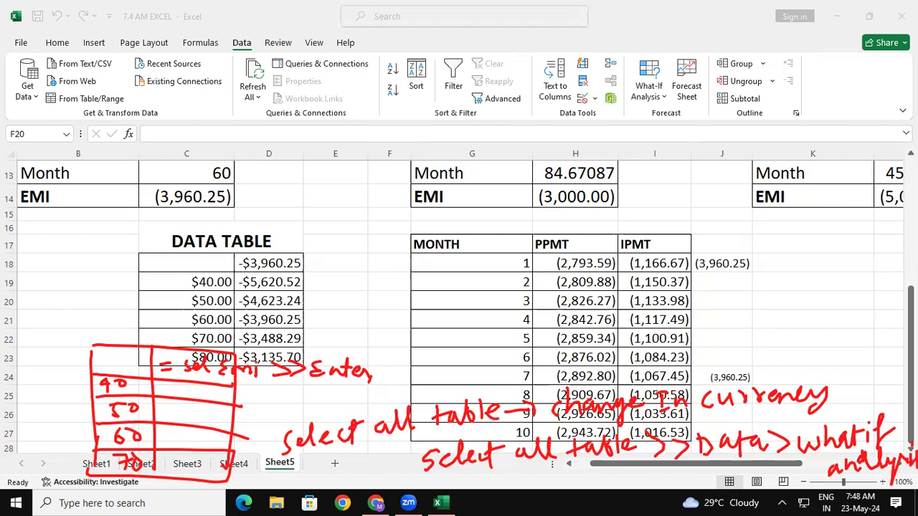
- Sketch a Data Table dialog box with Row and Col fields and annotate it "sel month > OK"
drag(718, 226, 723, 308)
mouse_move(719, 227)
mouse_down()
mouse_move(756, 218)
mouse_move(837, 275)
mouse_move(738, 294)
mouse_move(845, 241)
mouse_up()
drag(766, 219, 776, 291)
mouse_move(728, 231)
mouse_down()
mouse_move(747, 252)
mouse_move(776, 232)
mouse_up()
mouse_move(738, 277)
mouse_down()
mouse_move(749, 289)
mouse_move(786, 270)
mouse_move(816, 274)
mouse_move(814, 301)
mouse_move(849, 297)
mouse_move(858, 281)
mouse_move(909, 267)
mouse_up()
mouse_move(833, 324)
mouse_down()
mouse_move(837, 339)
mouse_move(869, 304)
mouse_move(879, 329)
mouse_up()
drag(897, 299, 899, 332)
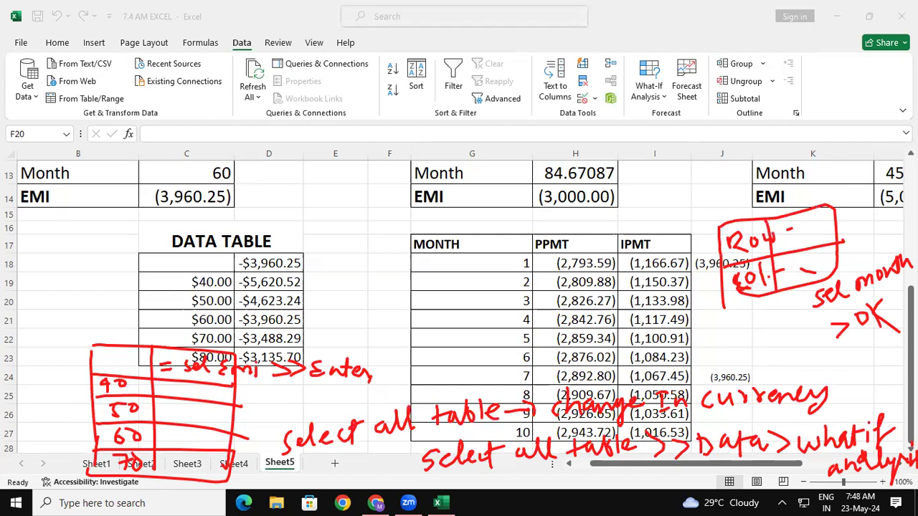